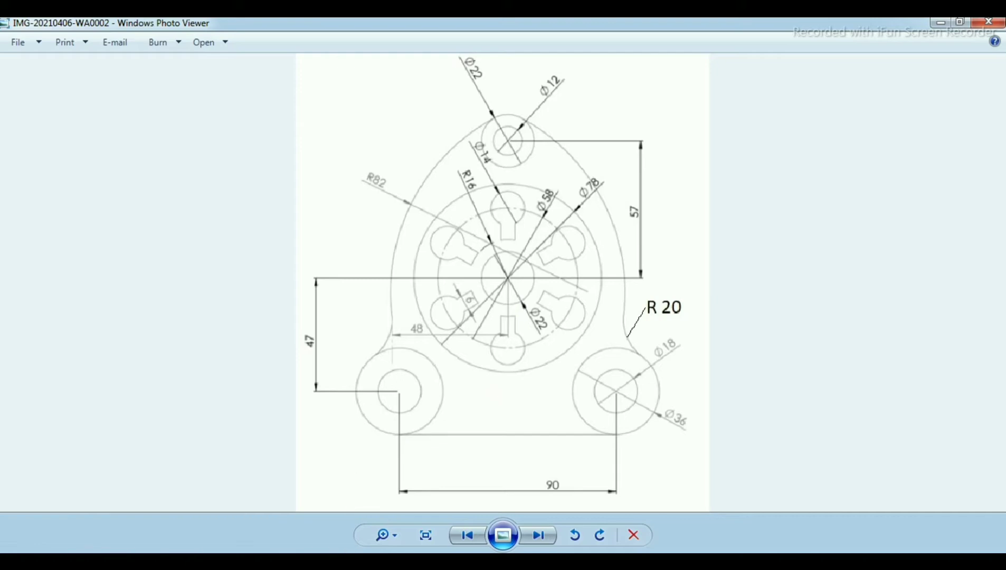
# Step: Switch to SOLIDWORKS and create a new part document
pyautogui.click(342, 561)
pyautogui.click(143, 32)
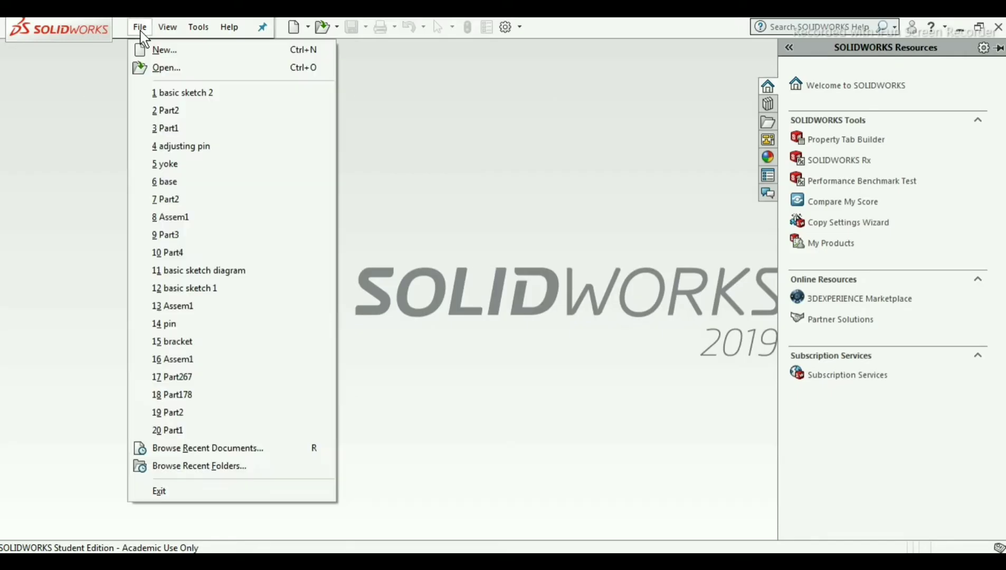
pyautogui.click(156, 50)
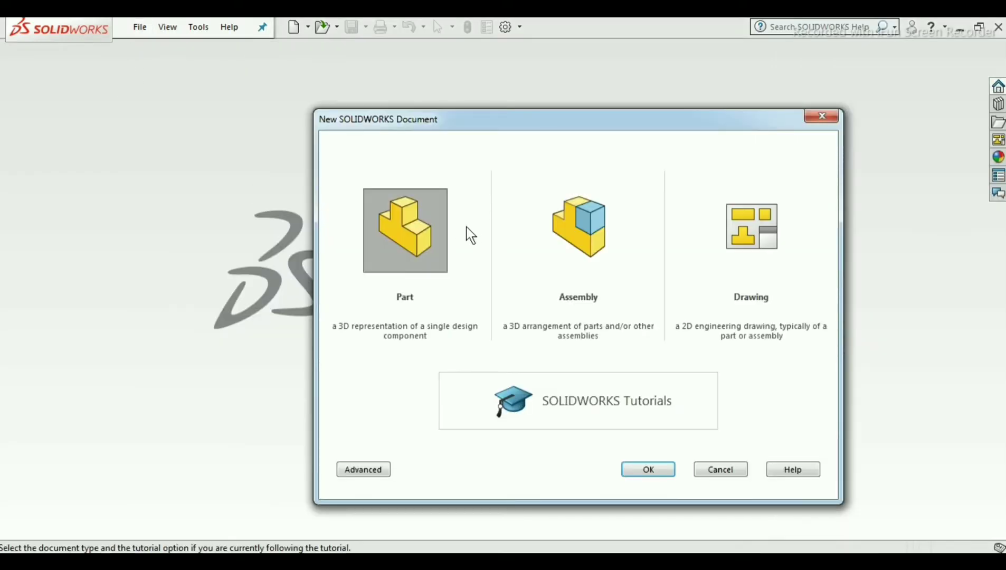
pyautogui.click(654, 471)
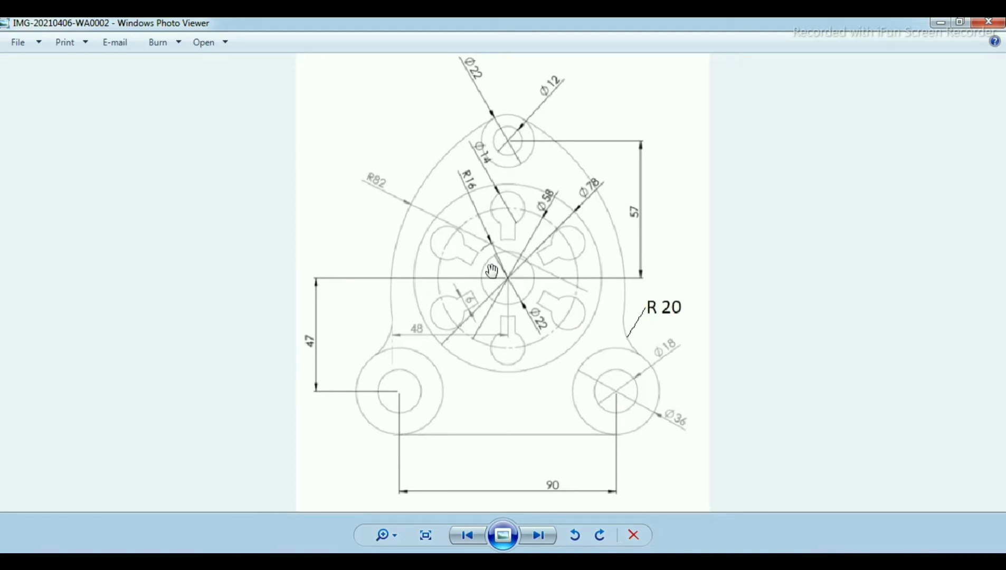
# Step: Start a new sketch on the Front Plane of the empty part
pyautogui.hotkey('alt', 'Tab')
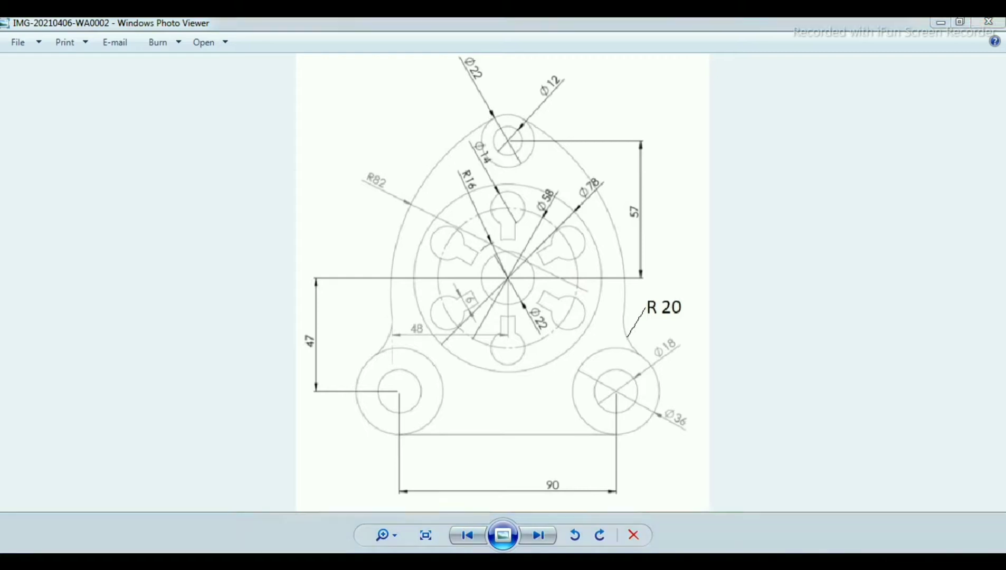
pyautogui.click(66, 265)
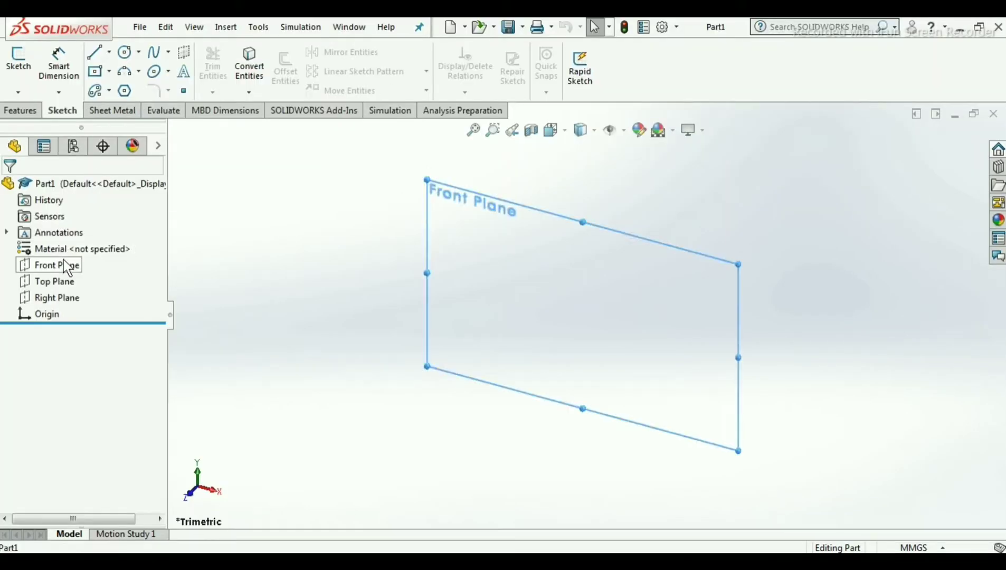
pyautogui.click(21, 71)
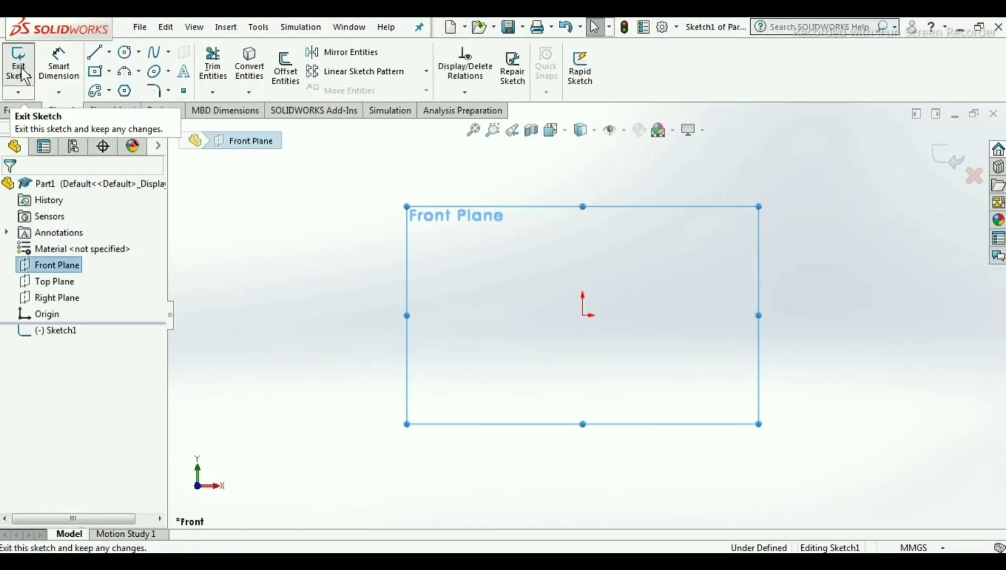
# Step: Sketch four concentric circles of increasing size centred on the origin, the innermost with a radius of about 25 mm
pyautogui.click(129, 53)
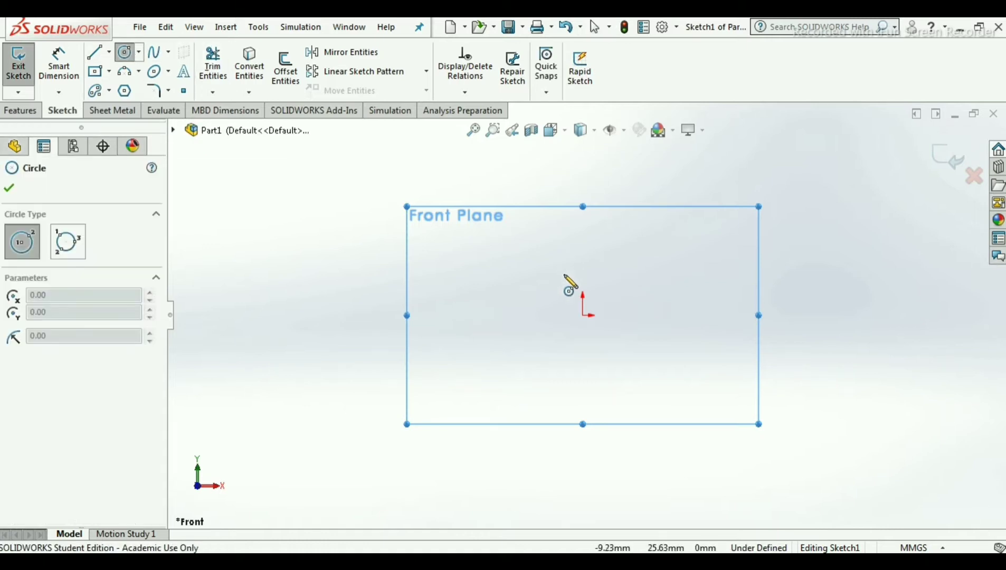
pyautogui.click(583, 315)
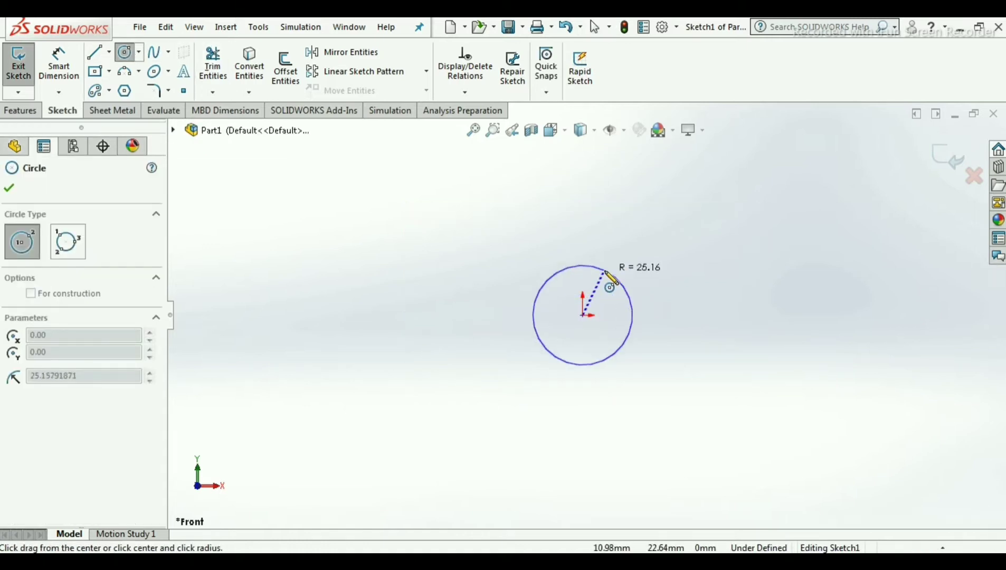
pyautogui.click(606, 273)
pyautogui.click(583, 315)
pyautogui.click(640, 220)
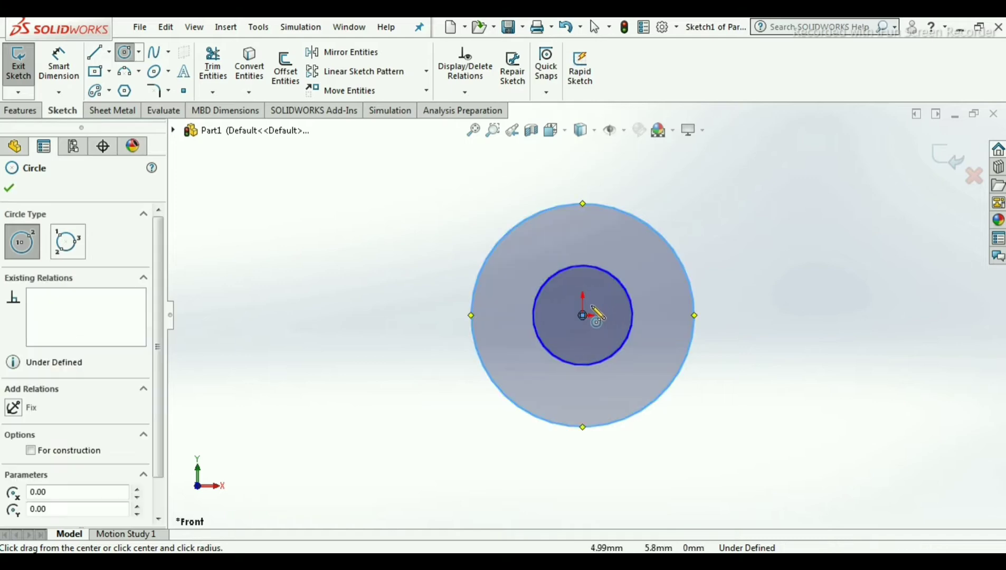
pyautogui.click(583, 316)
pyautogui.click(668, 195)
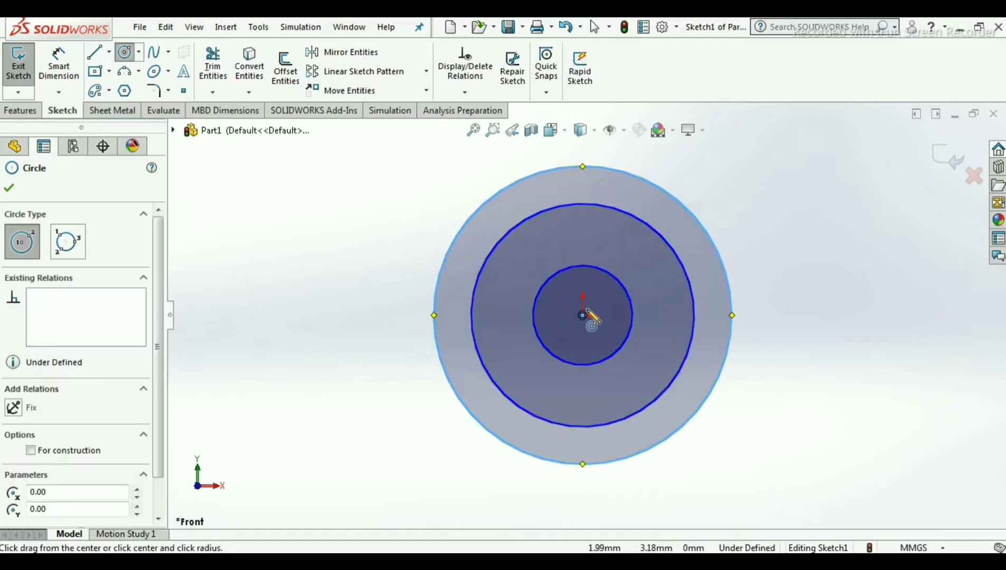
pyautogui.click(583, 316)
pyautogui.click(702, 179)
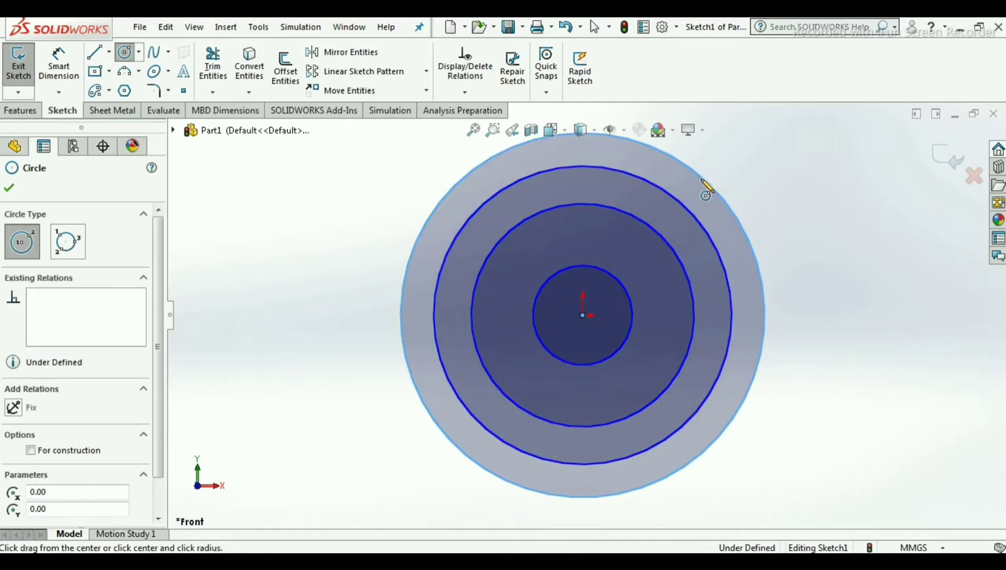
pyautogui.click(10, 187)
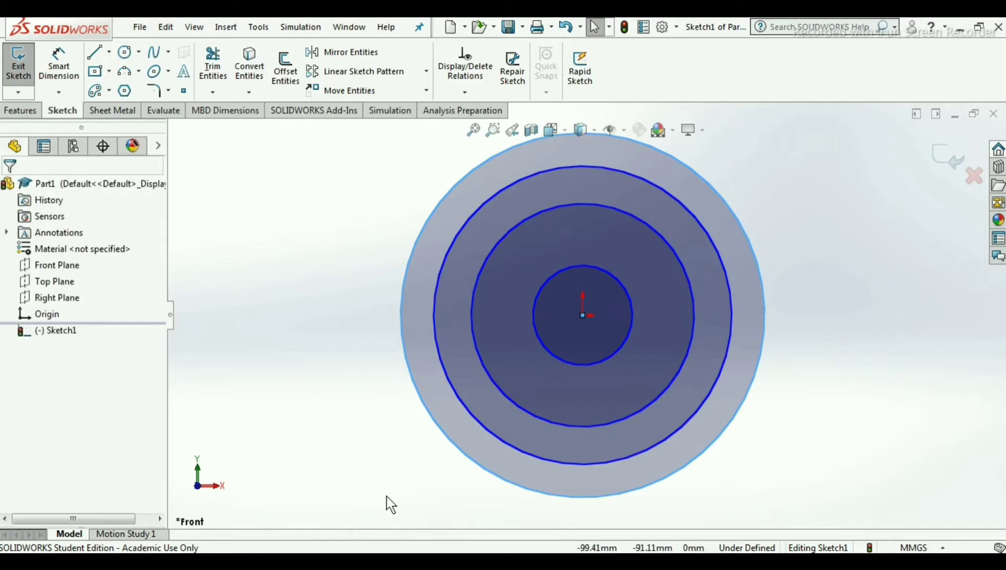
# Step: Check the reference drawing and dimension the innermost circle's diameter to 22 mm
pyautogui.click(288, 560)
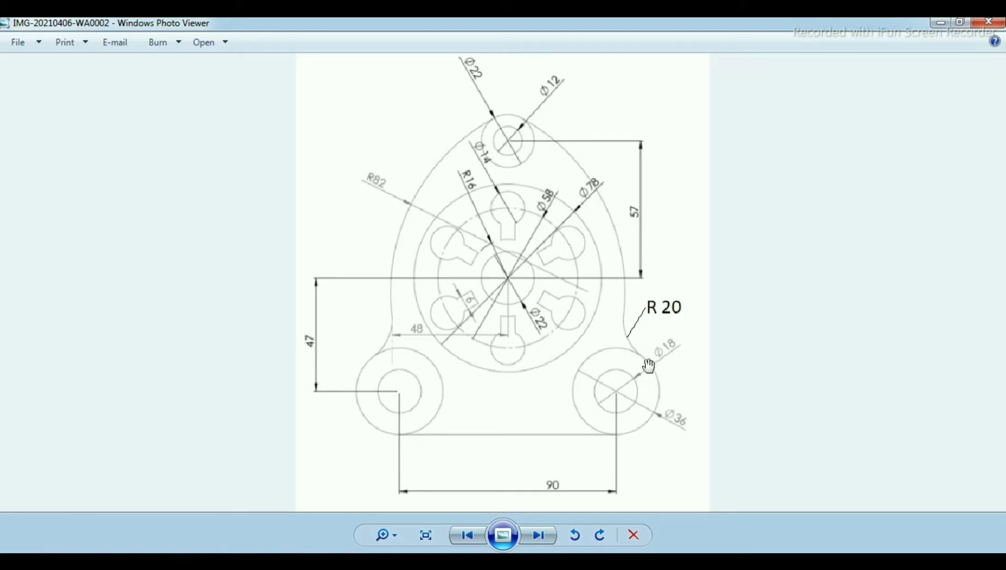
pyautogui.hotkey('alt', 'Tab')
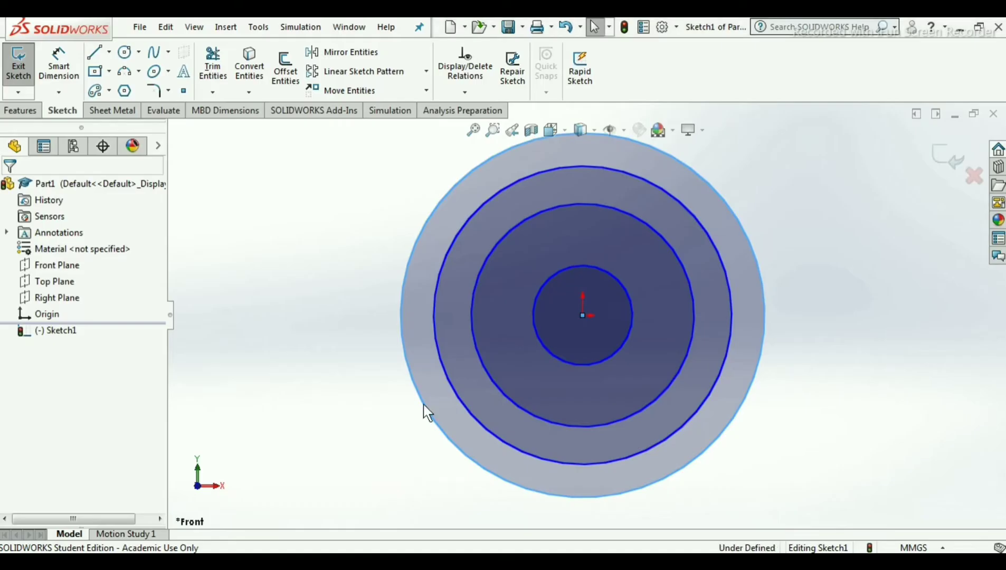
pyautogui.click(58, 71)
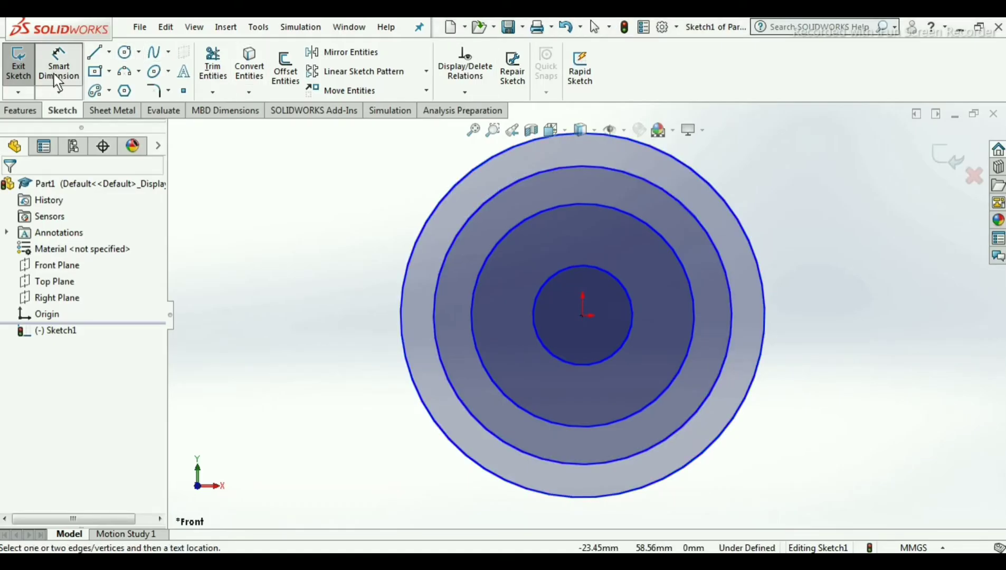
pyautogui.click(628, 299)
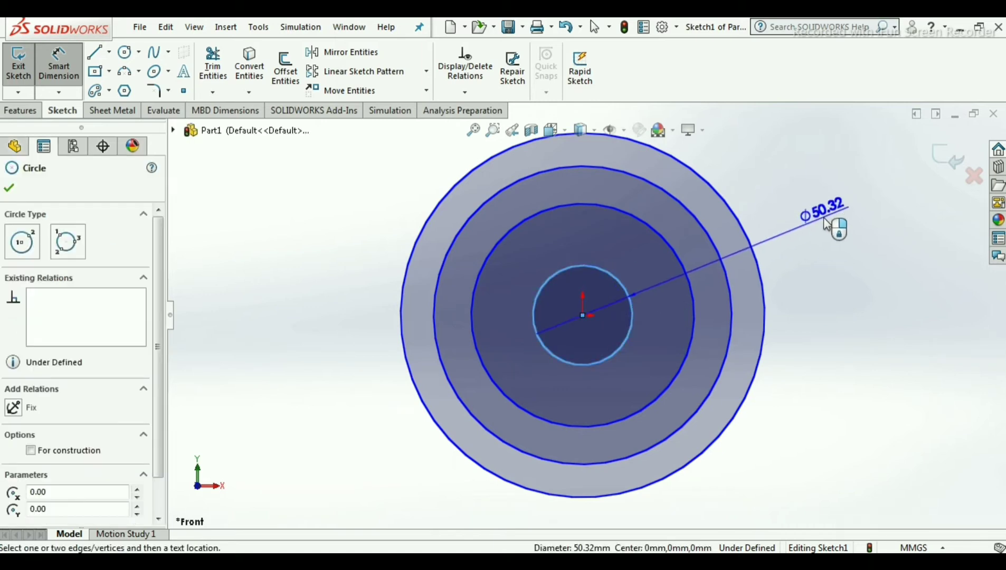
pyautogui.click(833, 225)
pyautogui.write('22')
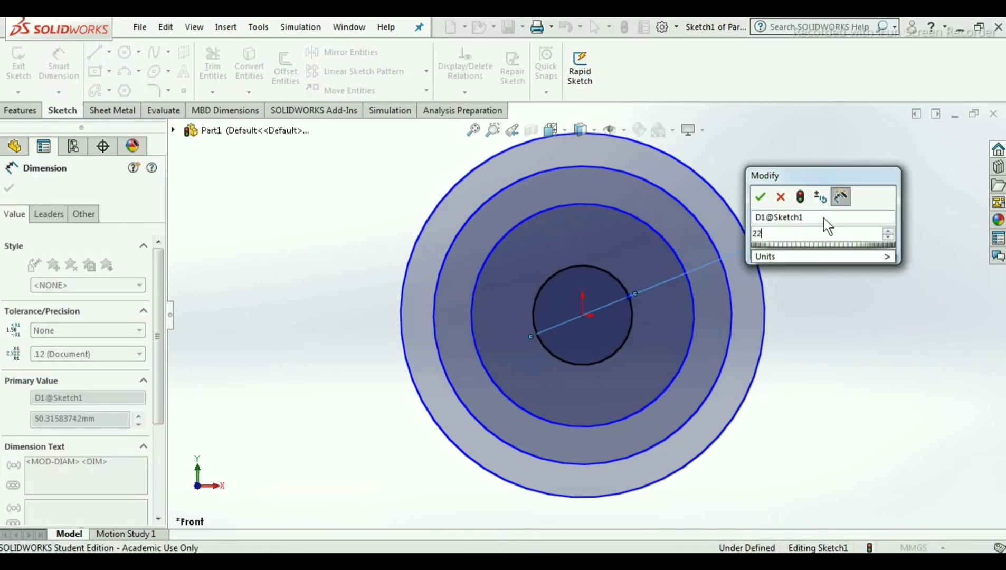
pyautogui.click(760, 196)
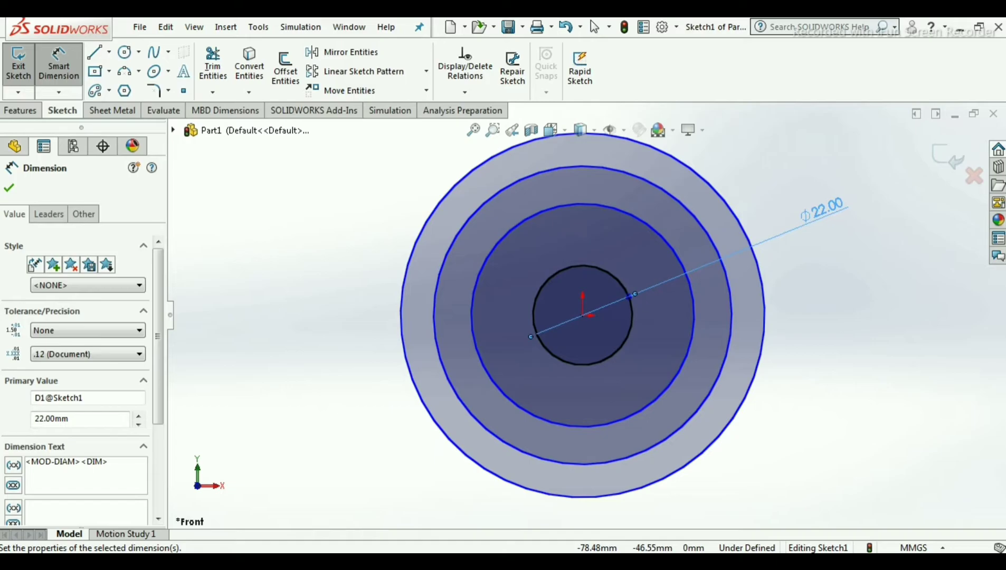
# Step: Check the reference drawing's R16 circle and dimension the second circle's diameter as 16*2, giving 32 mm
pyautogui.hotkey('alt', 'Tab')
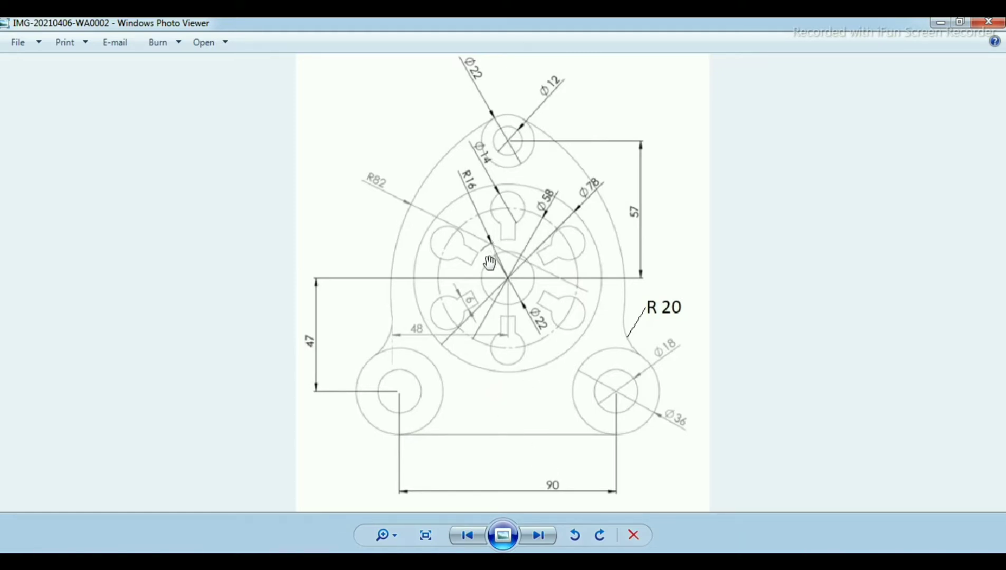
pyautogui.hotkey('alt', 'Tab')
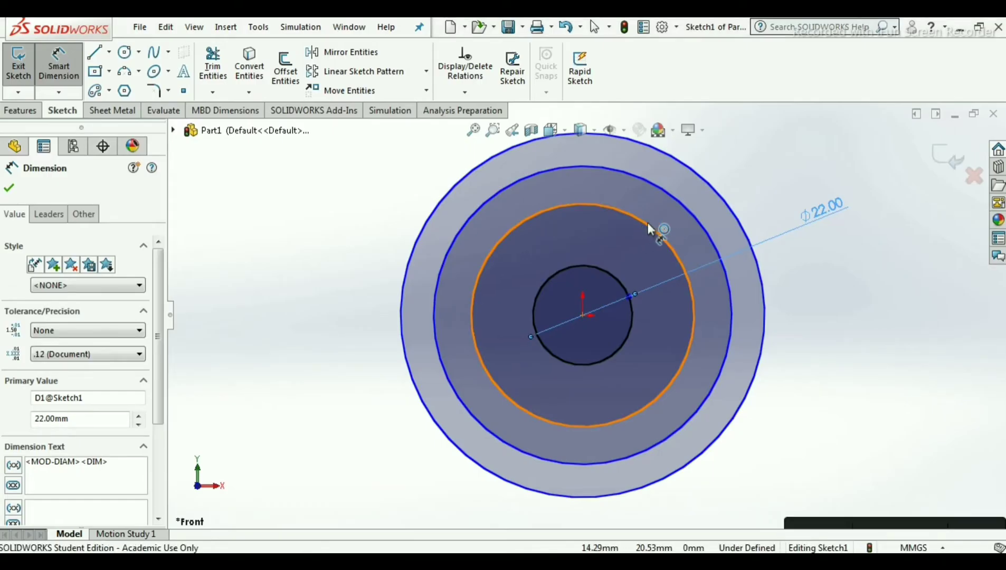
pyautogui.click(670, 245)
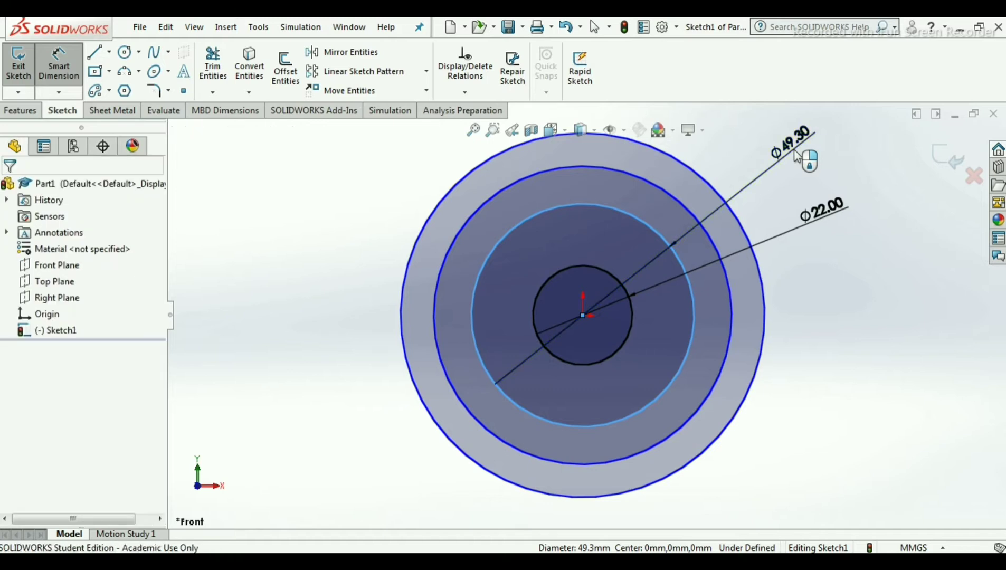
pyautogui.click(792, 152)
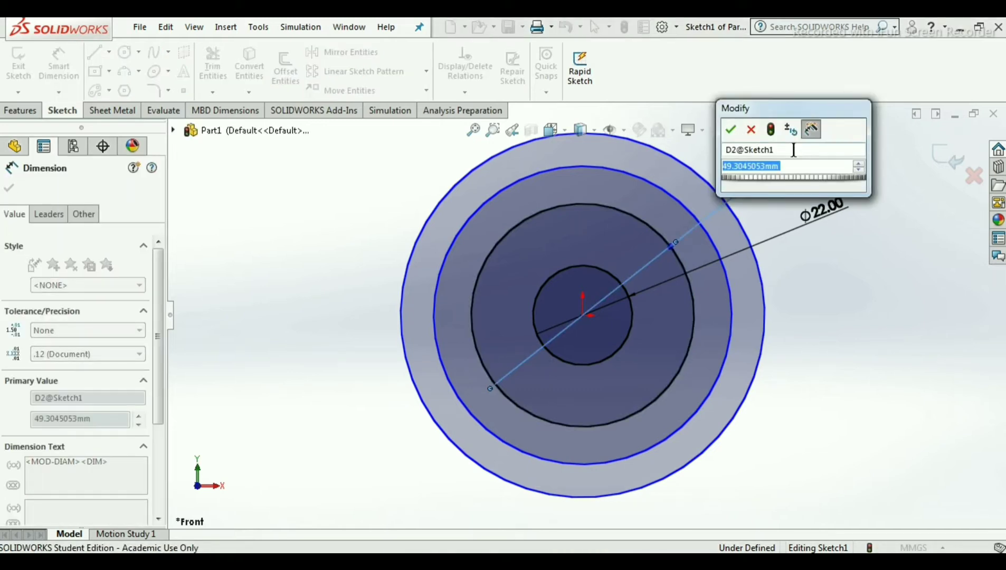
pyautogui.write('16')
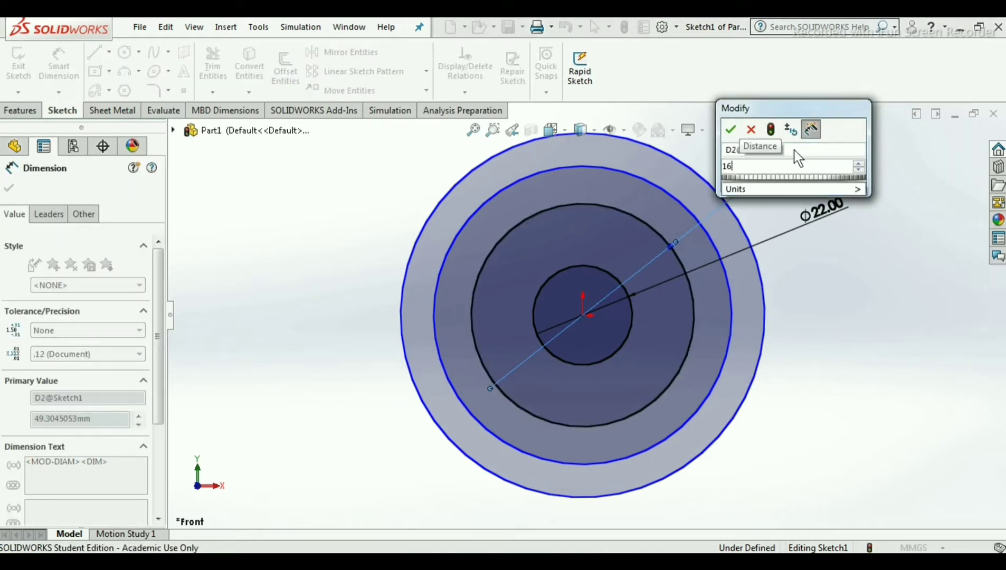
pyautogui.write('*2')
pyautogui.click(732, 131)
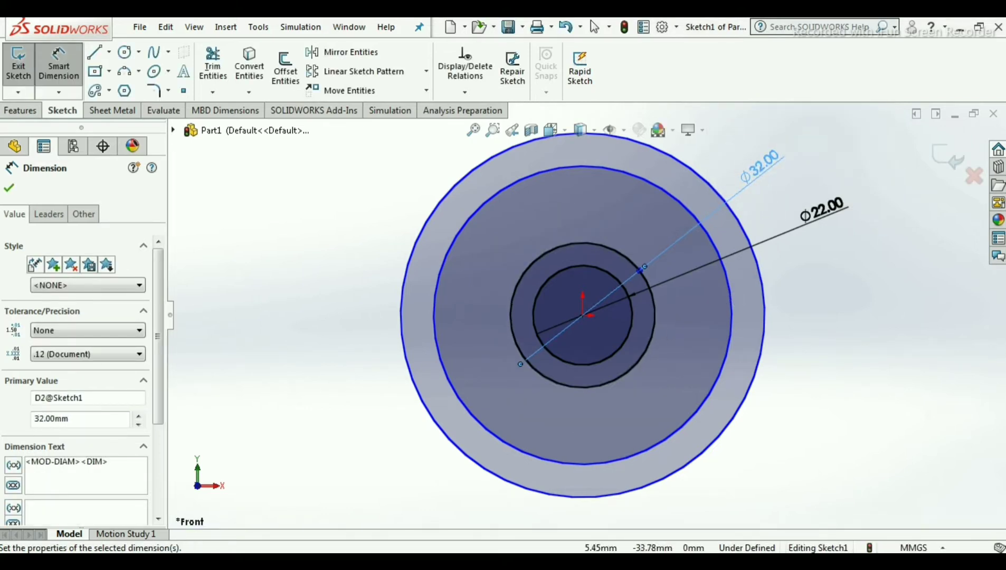
# Step: Consult the reference drawing again and dimension the third circle's diameter to 58 mm
pyautogui.hotkey('alt', 'Tab')
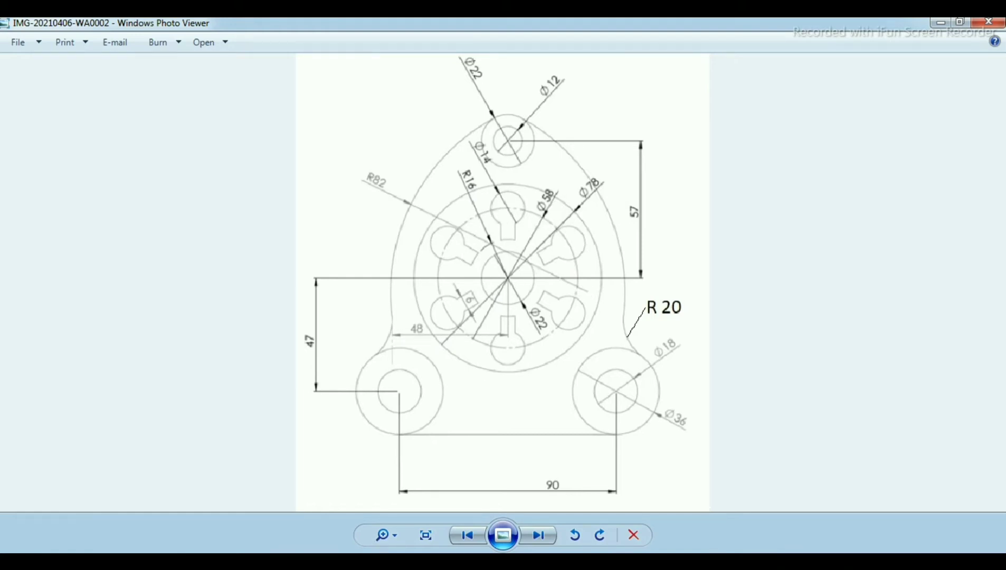
pyautogui.hotkey('alt', 'Tab')
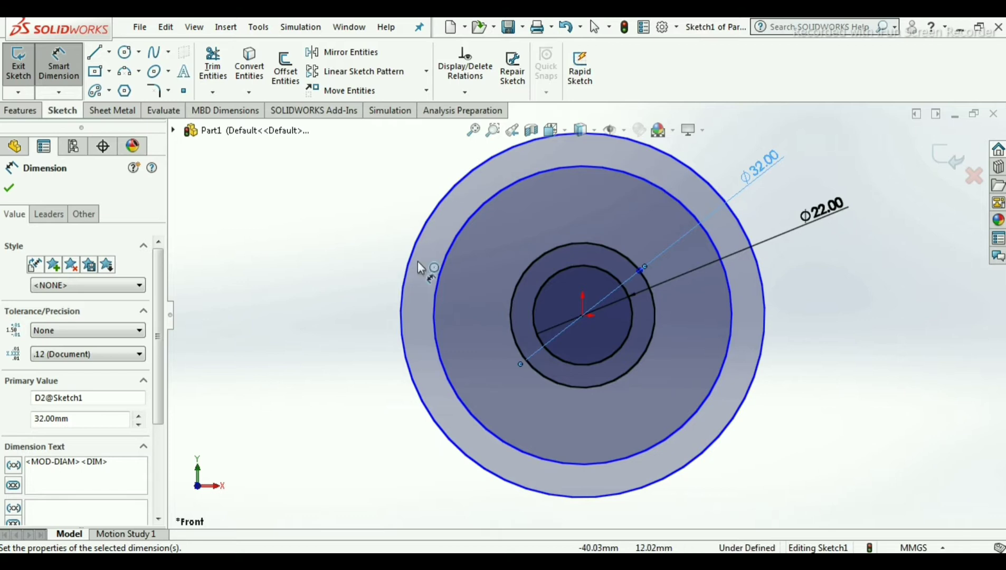
pyautogui.click(400, 237)
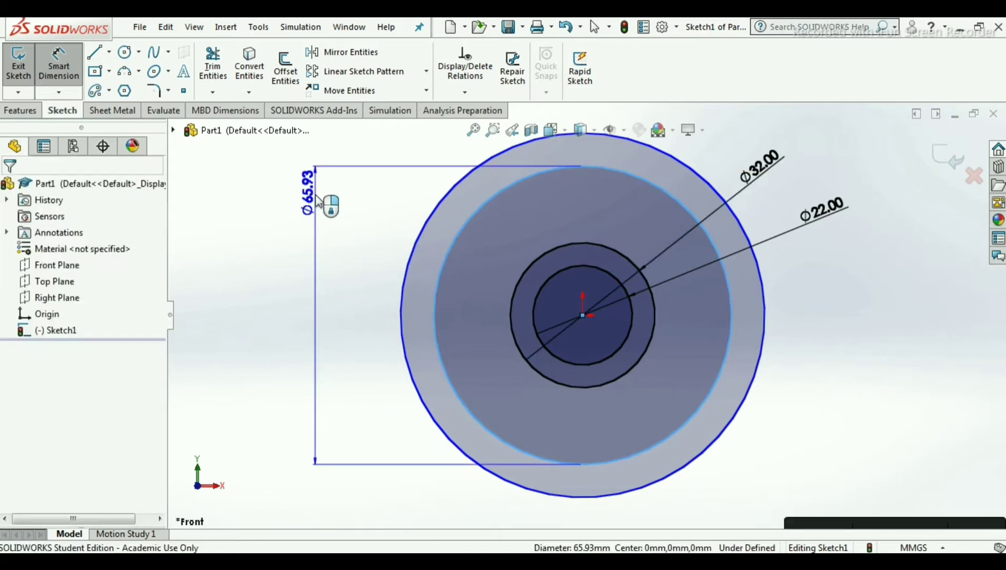
pyautogui.click(318, 205)
pyautogui.write('58')
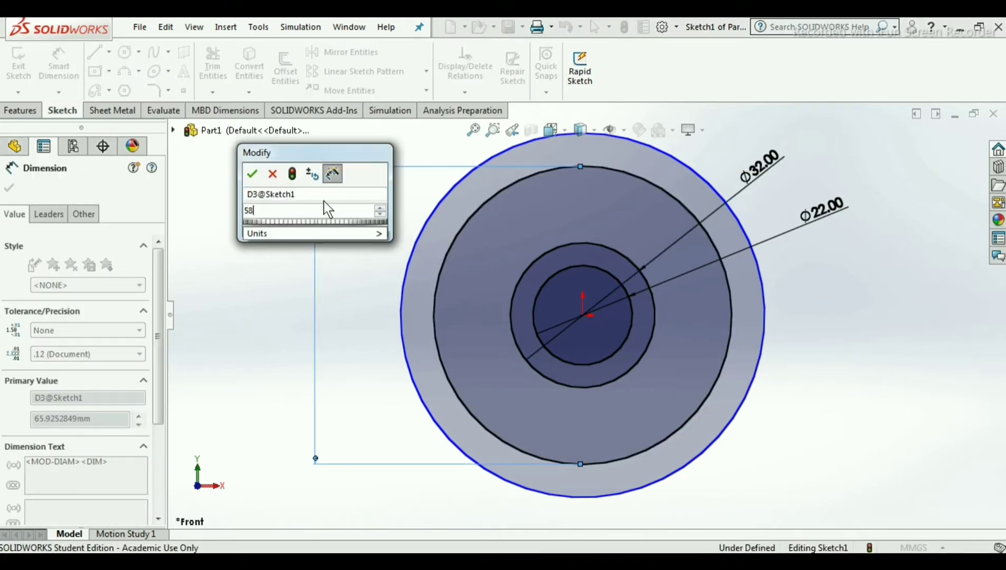
pyautogui.click(252, 174)
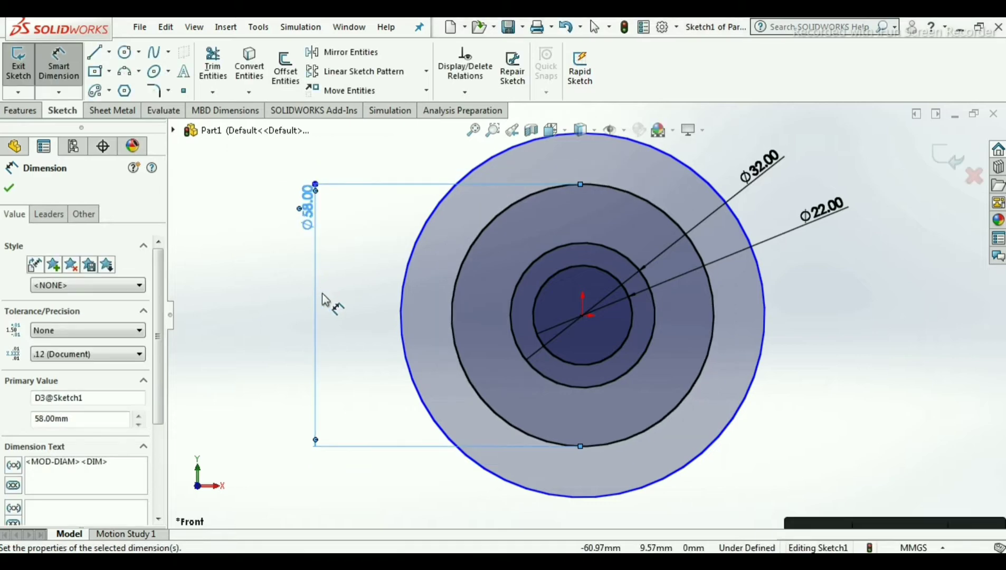
# Step: Check the reference drawing and dimension the outermost circle's diameter to 78 mm
pyautogui.hotkey('alt', 'Tab')
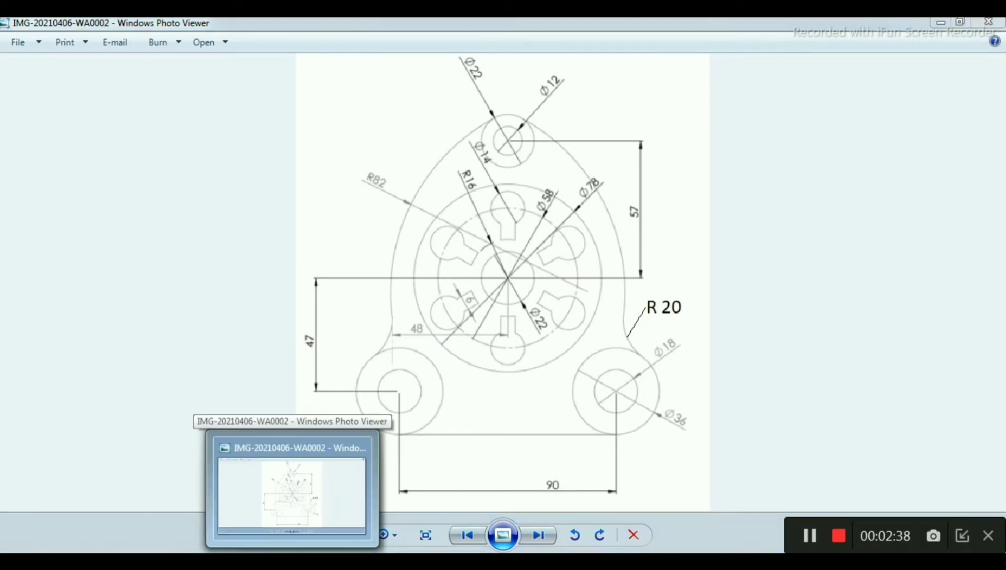
pyautogui.click(293, 560)
pyautogui.scroll(2, 695, 259)
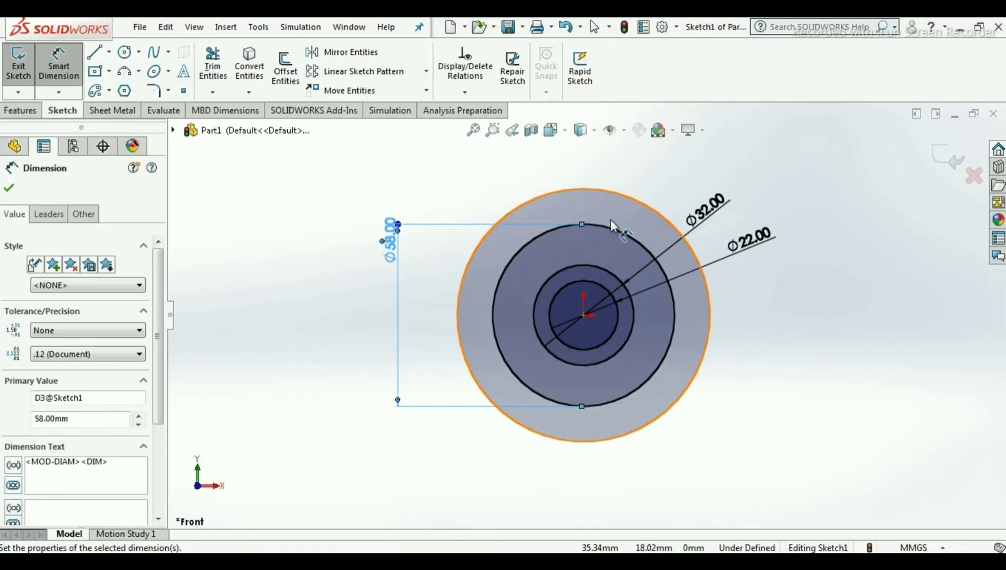
pyautogui.click(710, 341)
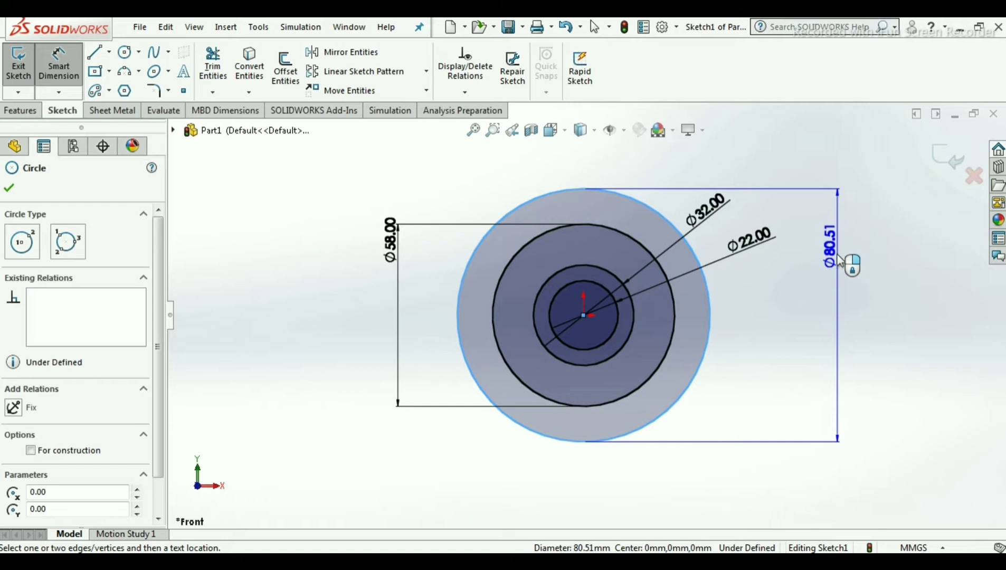
pyautogui.click(839, 257)
pyautogui.write('78')
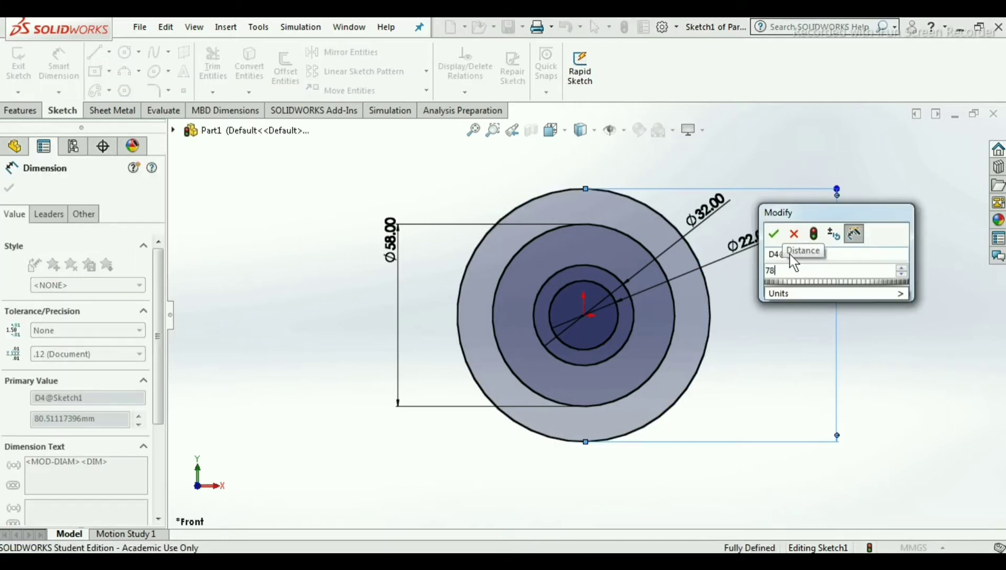
pyautogui.click(329, 559)
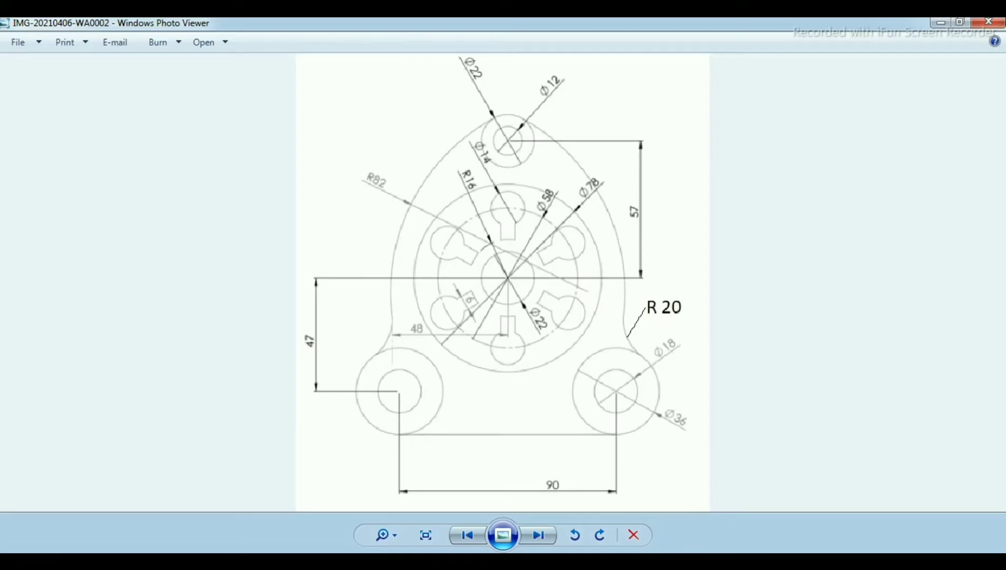
pyautogui.click(316, 560)
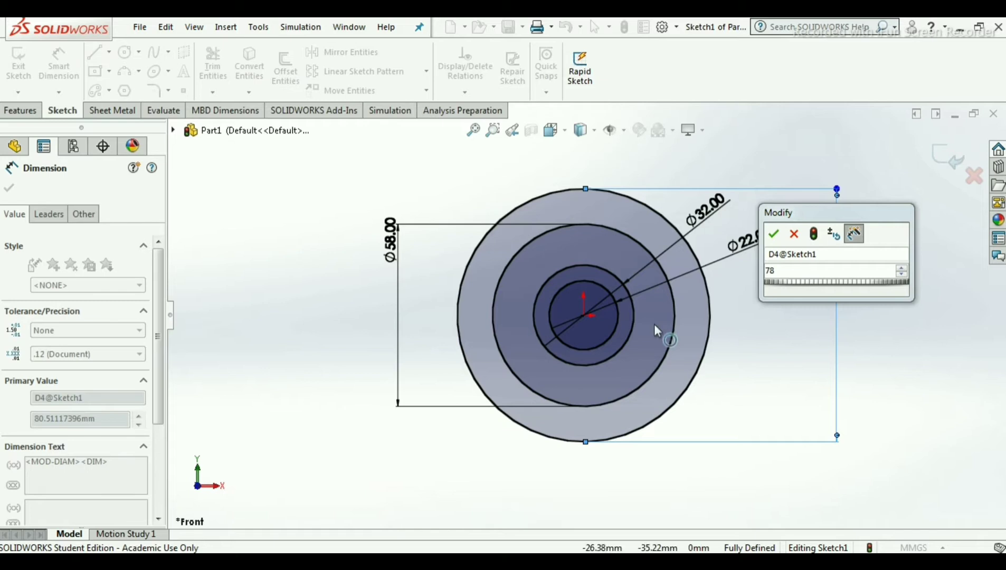
pyautogui.click(774, 234)
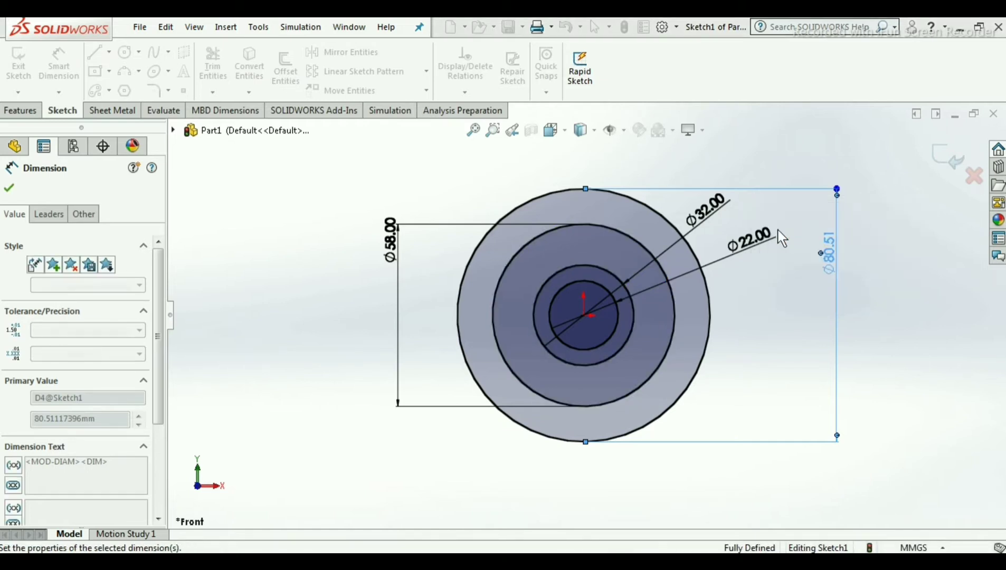
pyautogui.click(10, 190)
# Step: Consult the reference drawing and convert the 58 mm circle to construction geometry
pyautogui.hotkey('alt', 'Tab')
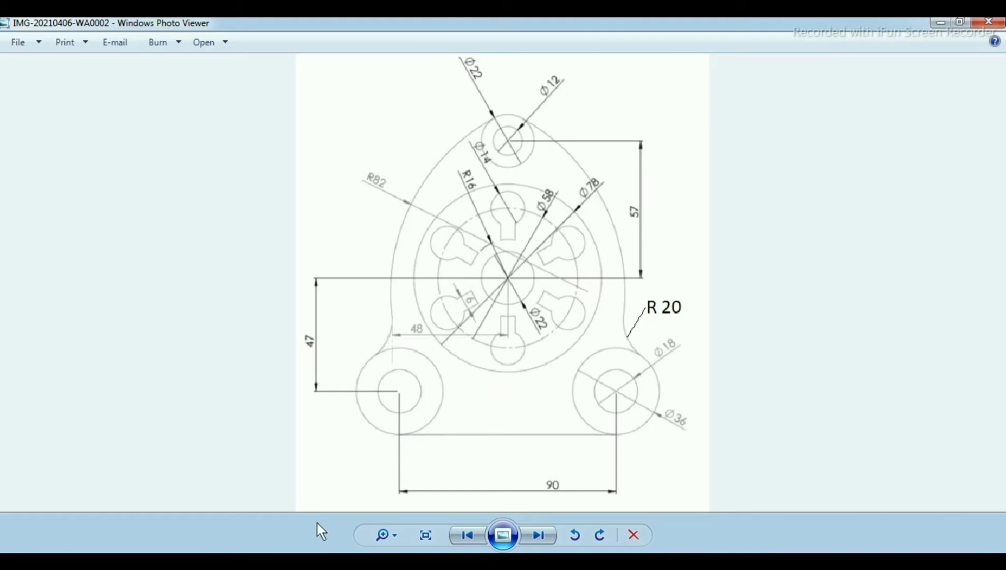
pyautogui.click(317, 561)
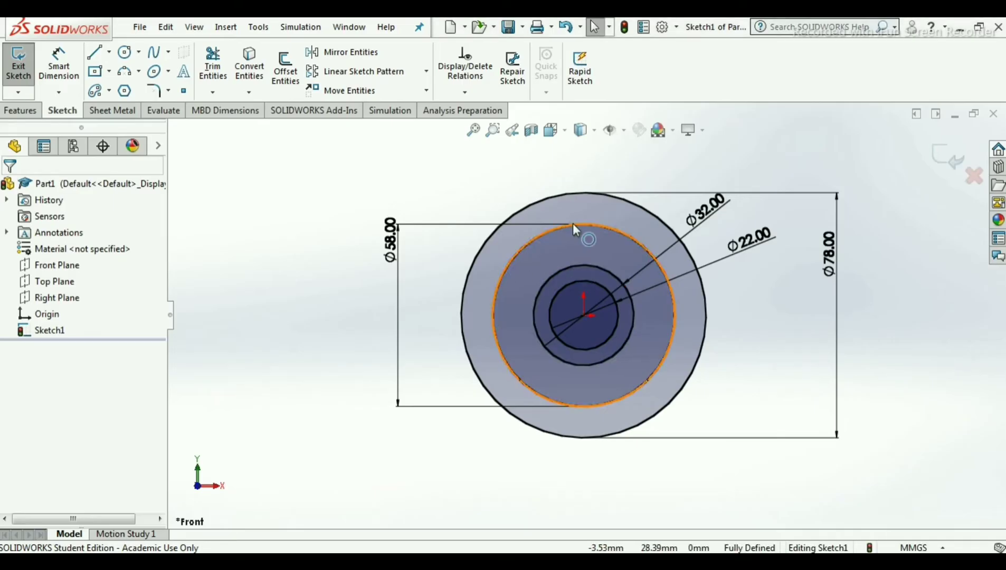
pyautogui.click(558, 233)
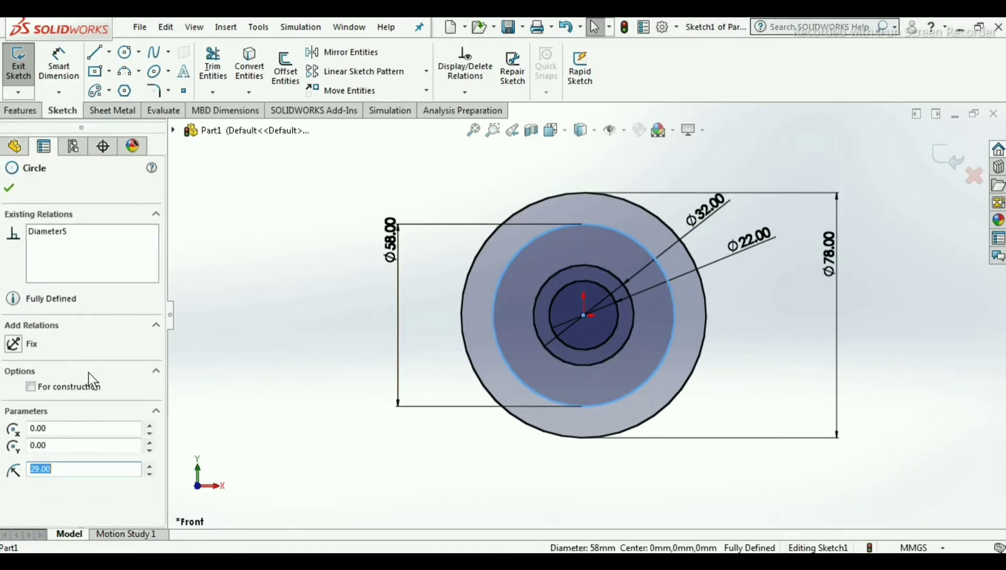
pyautogui.click(31, 387)
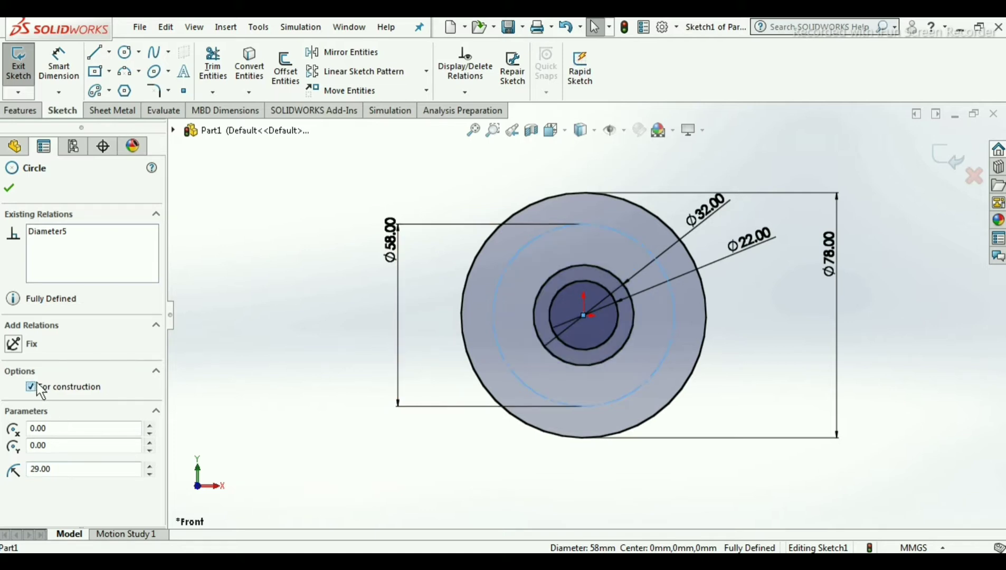
pyautogui.click(9, 189)
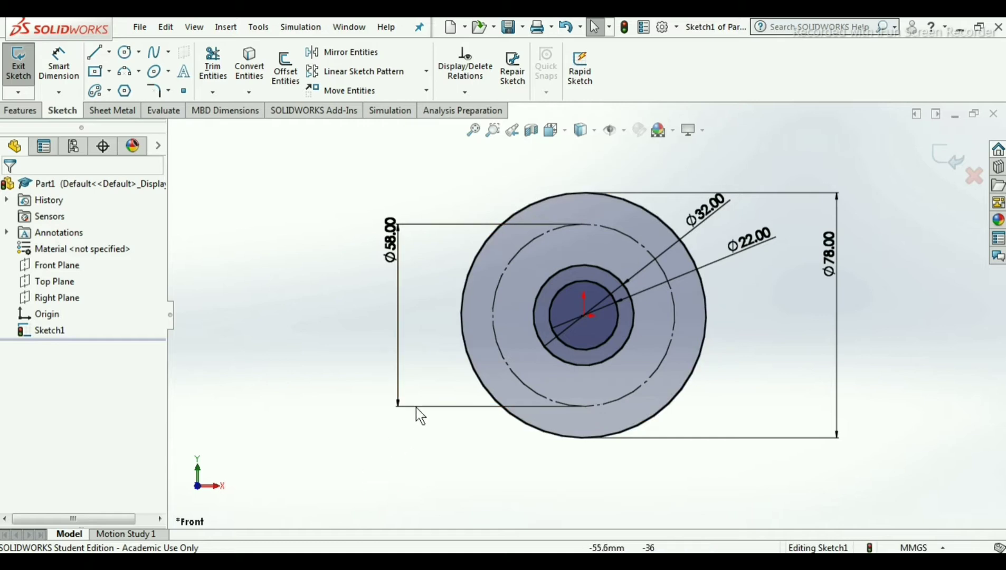
# Step: Sketch a small circle with a radius of about 6.8 mm, centred on the top quadrant point of the 58 mm construction circle
pyautogui.click(125, 52)
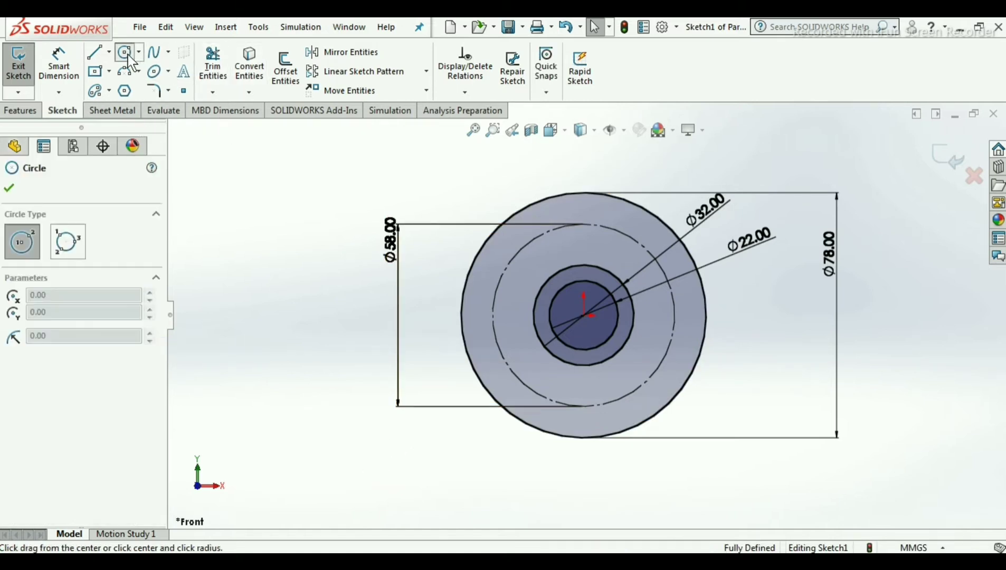
pyautogui.click(583, 224)
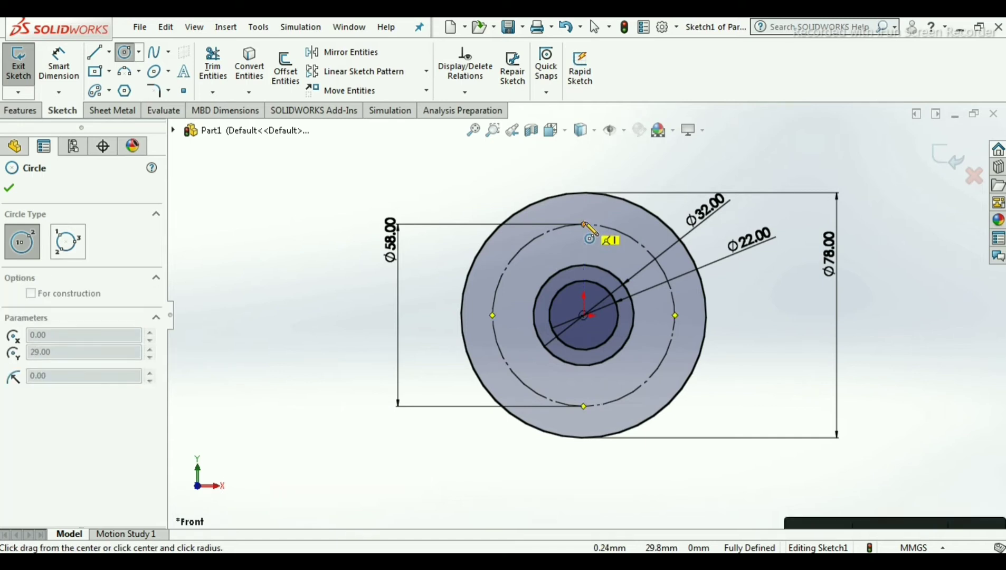
pyautogui.click(598, 241)
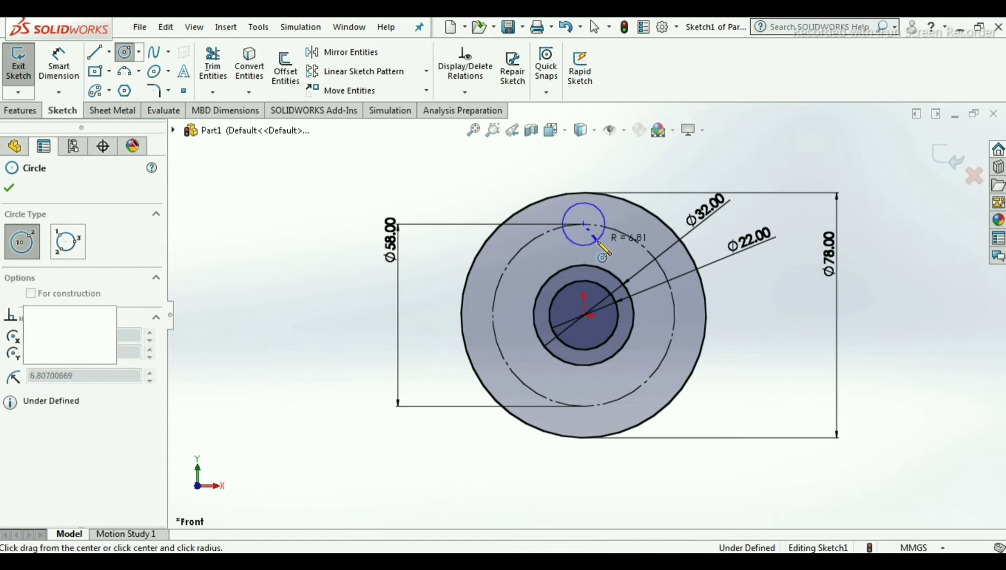
pyautogui.press('Escape')
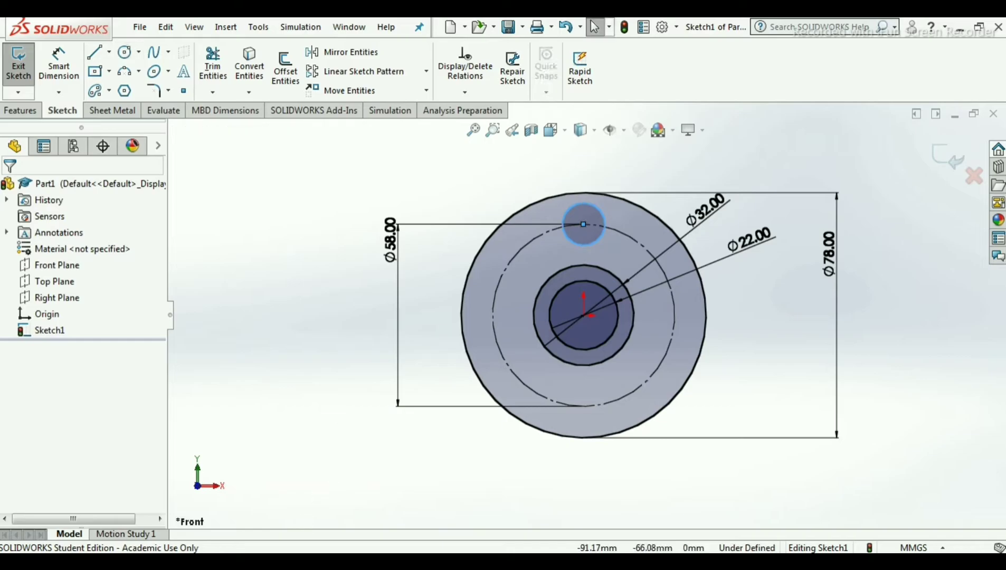
# Step: Check the reference drawing's hole size and dimension the small circle's diameter to 14 mm
pyautogui.hotkey('alt', 'Tab')
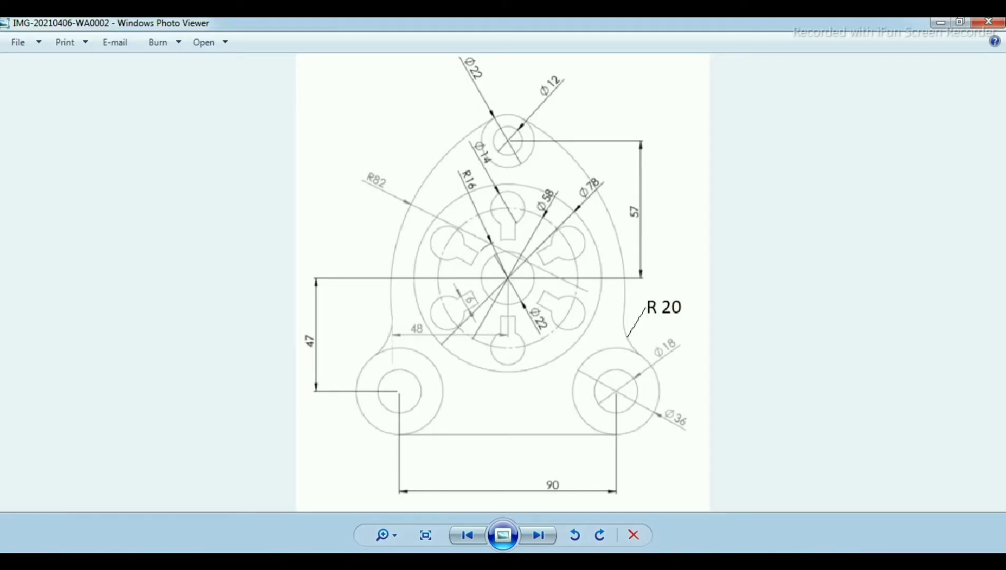
pyautogui.hotkey('alt', 'Tab')
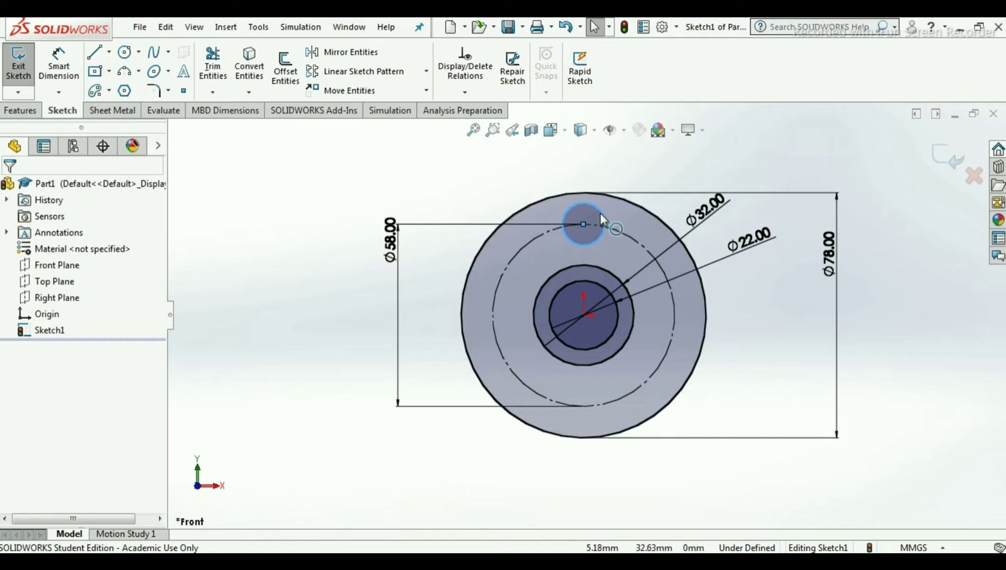
pyautogui.click(602, 220)
pyautogui.press('Escape')
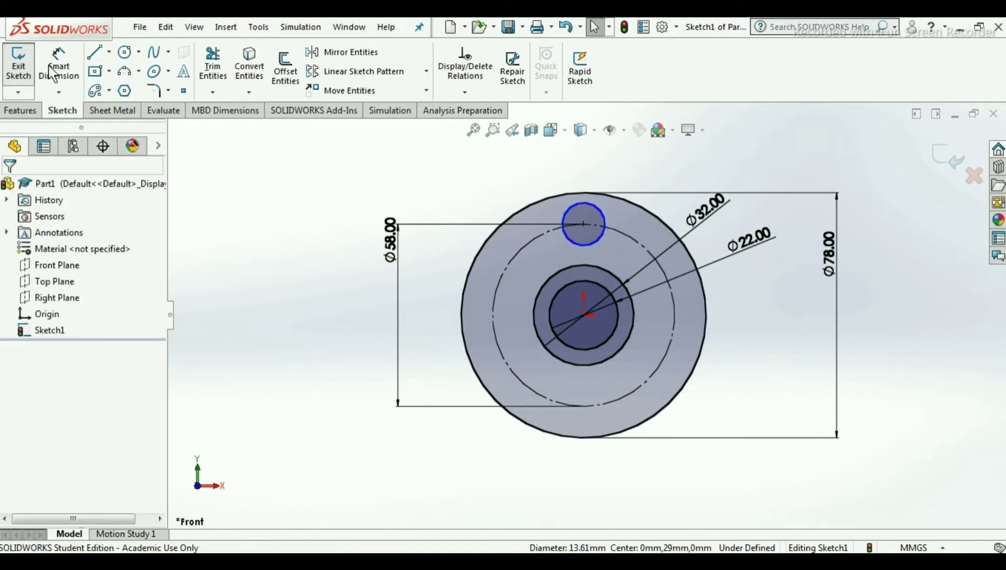
pyautogui.click(59, 66)
pyautogui.click(576, 206)
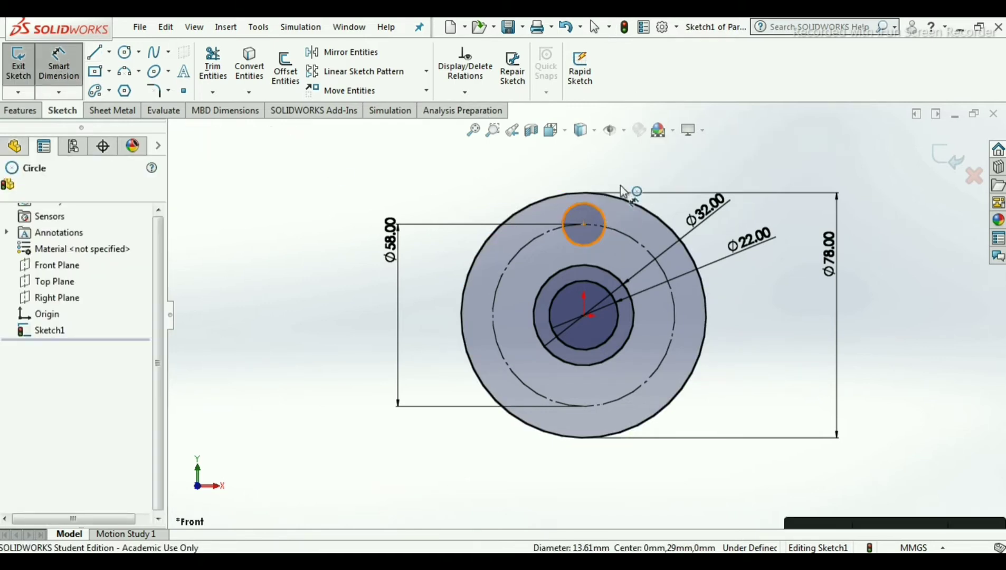
pyautogui.click(645, 174)
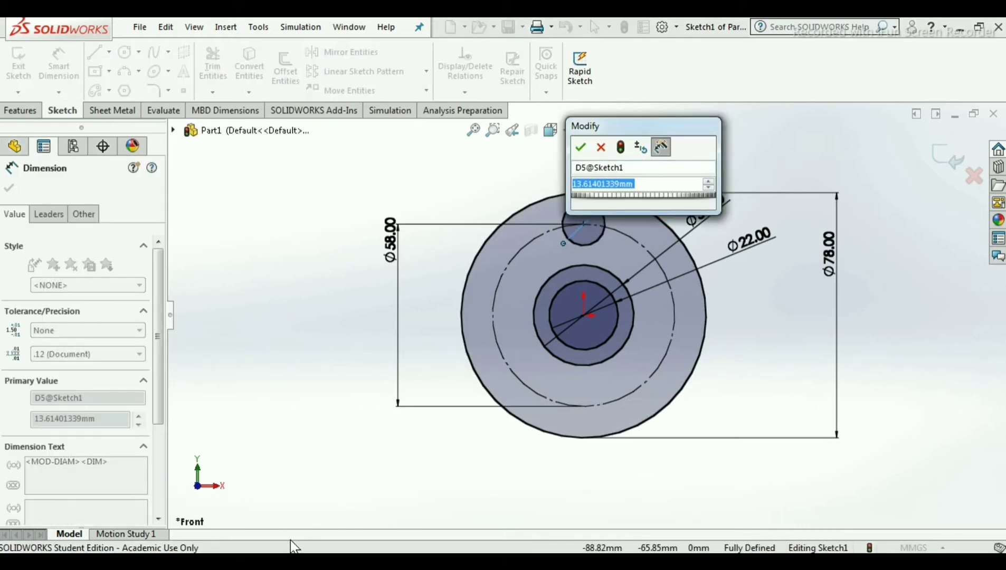
pyautogui.click(292, 561)
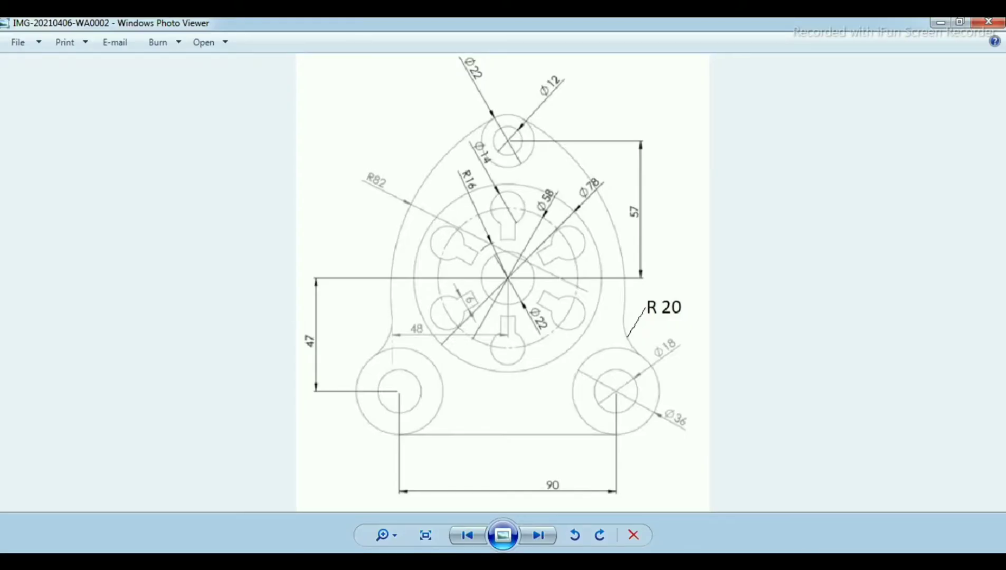
pyautogui.click(352, 561)
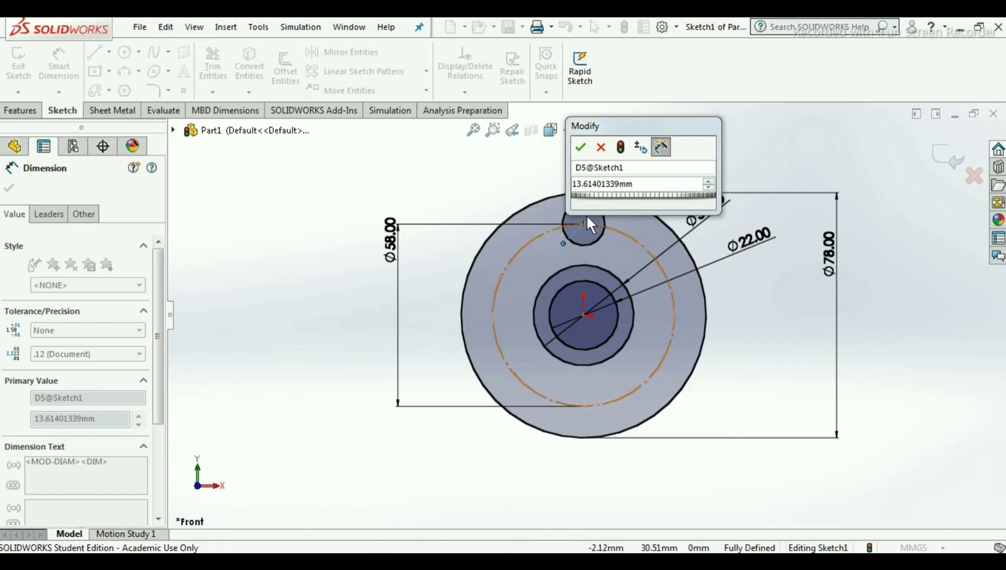
pyautogui.moveTo(651, 186); pyautogui.dragTo(532, 209)
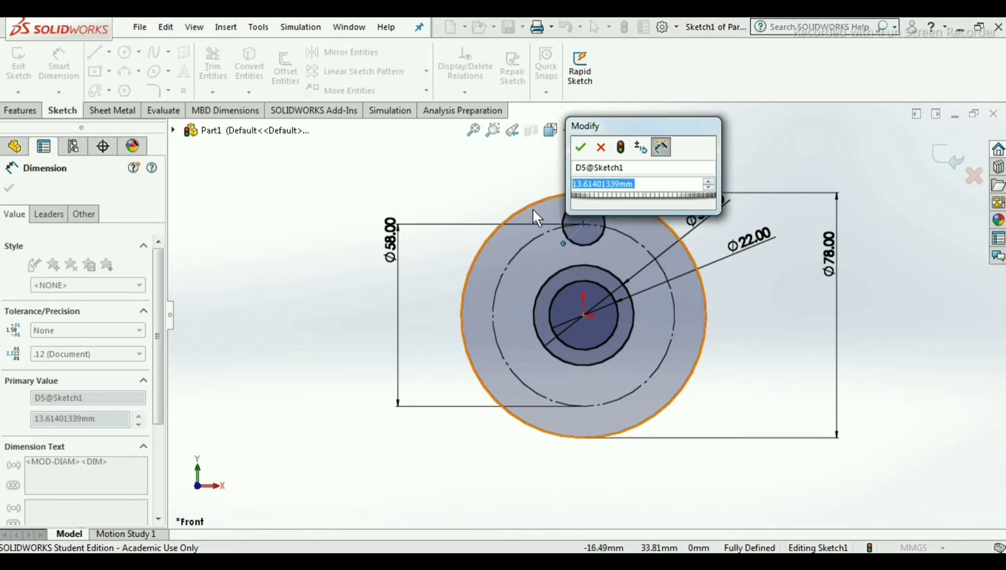
pyautogui.write('14')
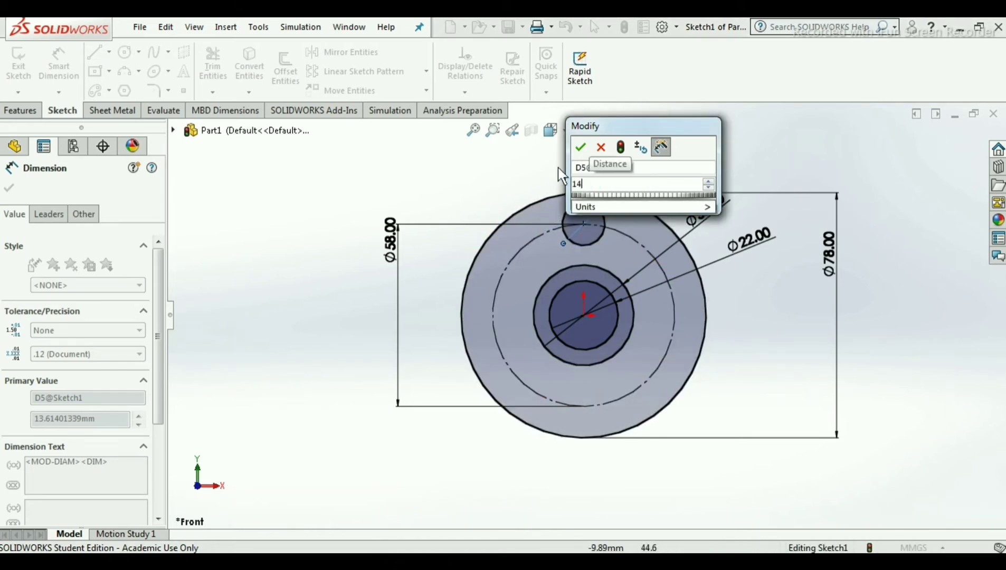
pyautogui.click(582, 148)
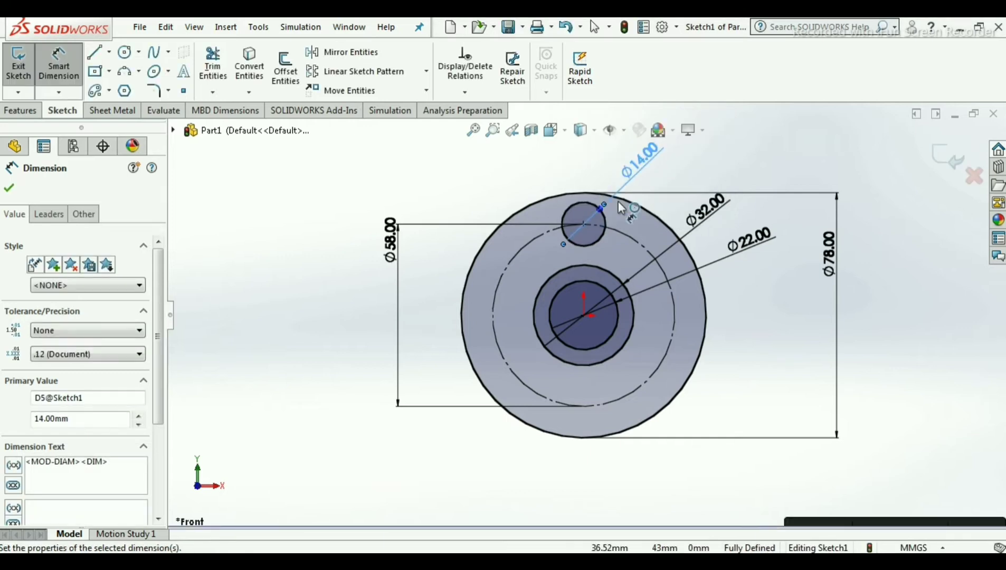
pyautogui.click(9, 188)
pyautogui.press('Escape')
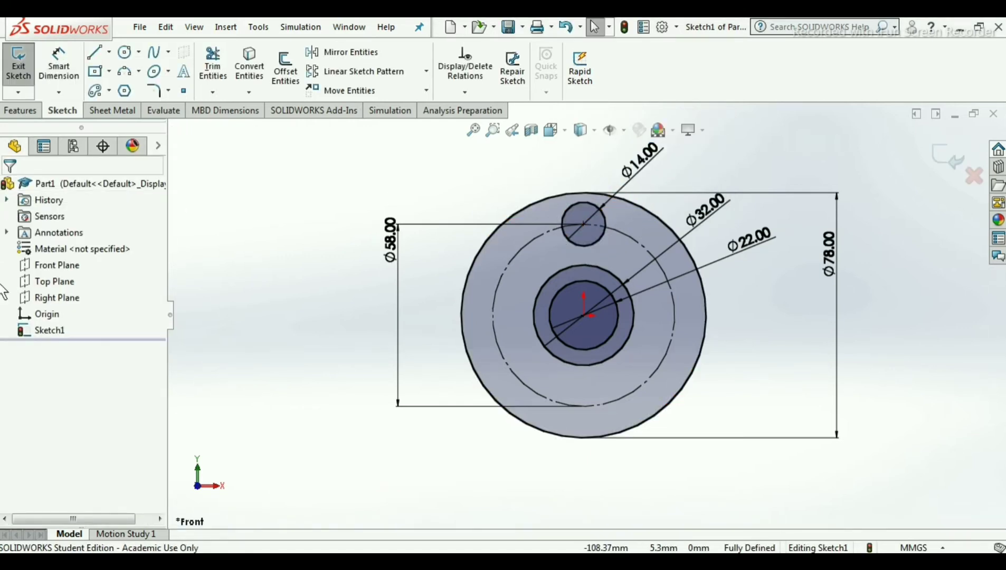
# Step: Sketch a vertical centerline through the origin, extending from above the outermost circle to below it
pyautogui.click(109, 52)
pyautogui.click(130, 88)
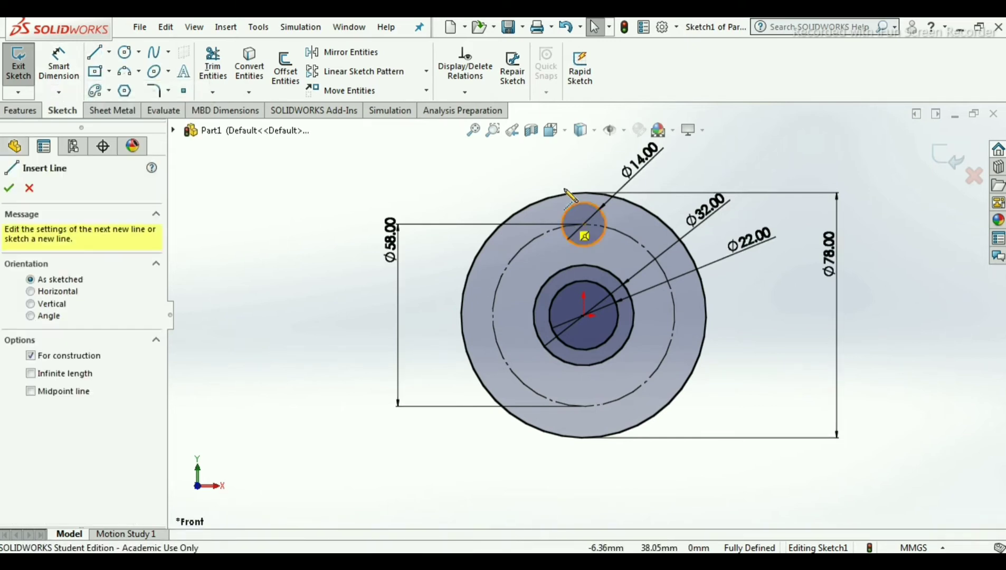
pyautogui.click(584, 144)
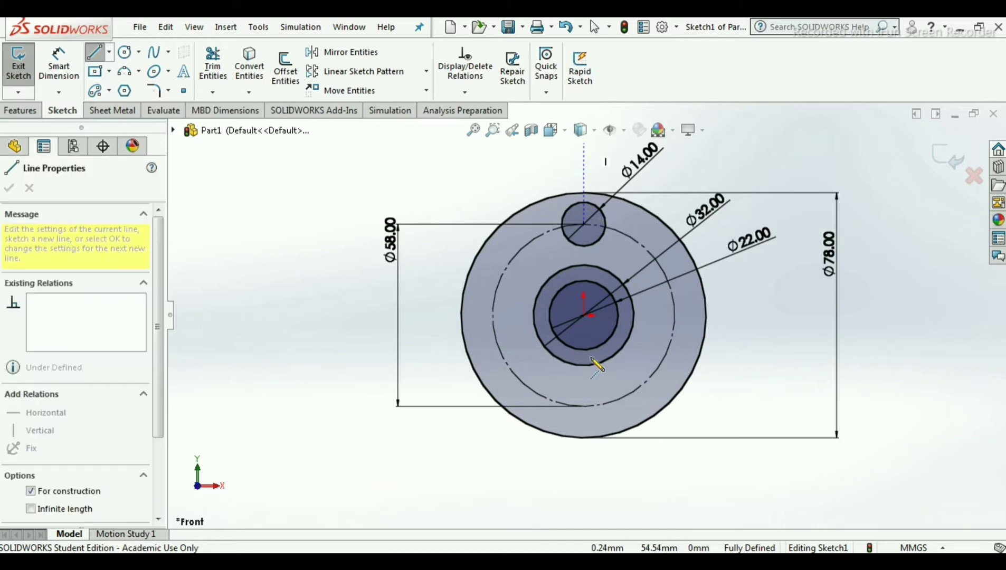
pyautogui.click(584, 504)
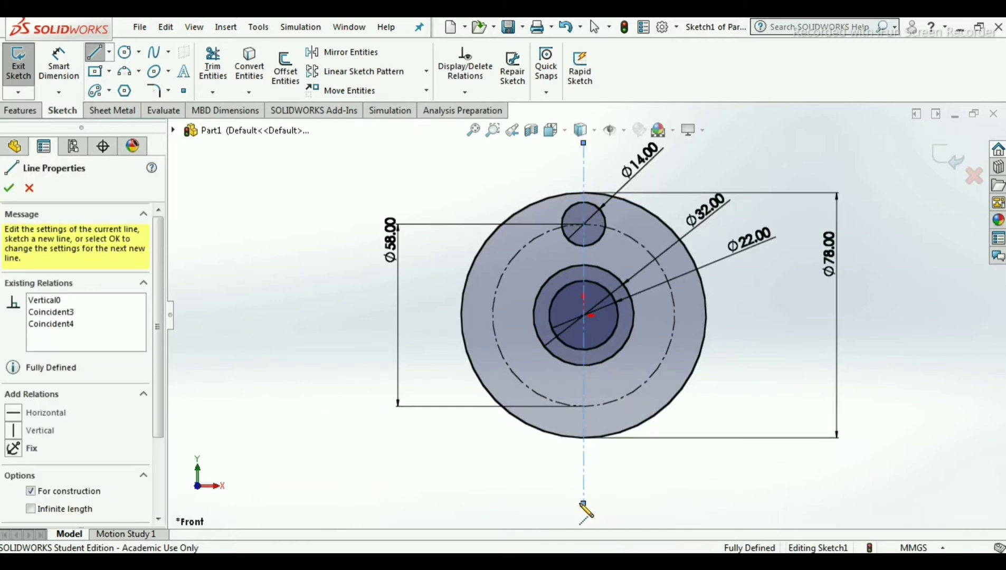
pyautogui.press('Escape')
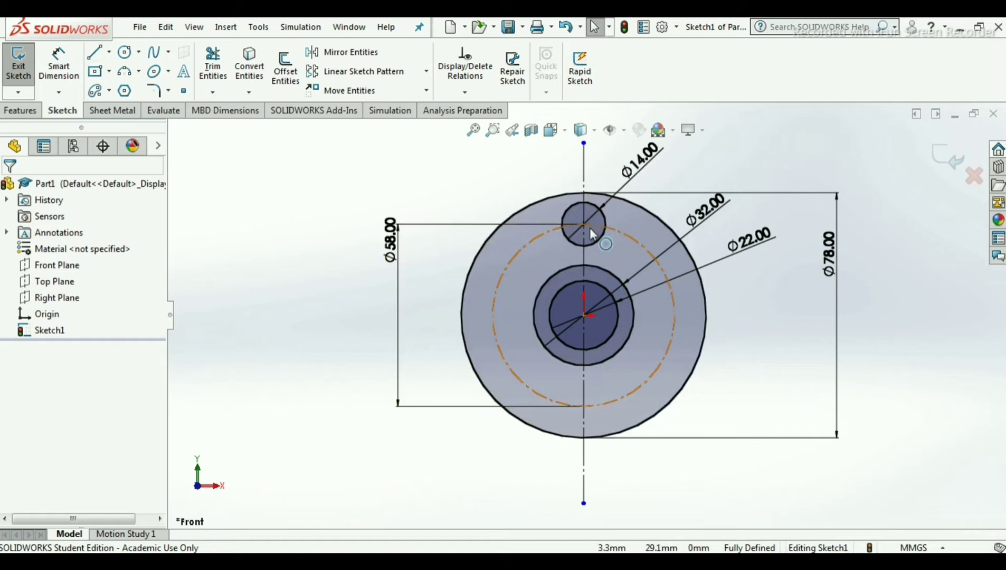
# Step: Sketch a short vertical line left of the centerline, from the 14 mm circle's lower edge down to just inside the 32 mm circle
pyautogui.click(95, 53)
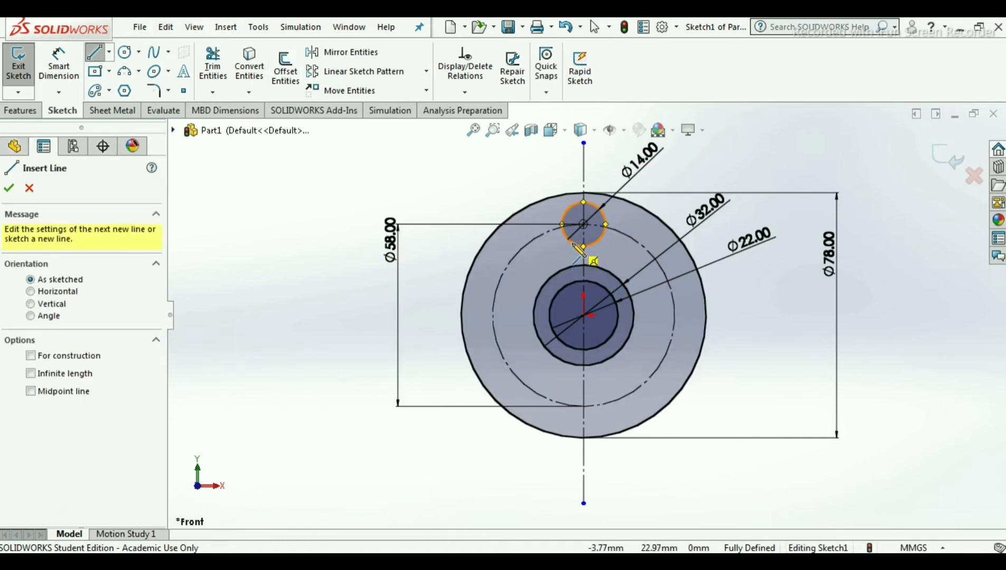
pyautogui.scroll(-2, 579, 252)
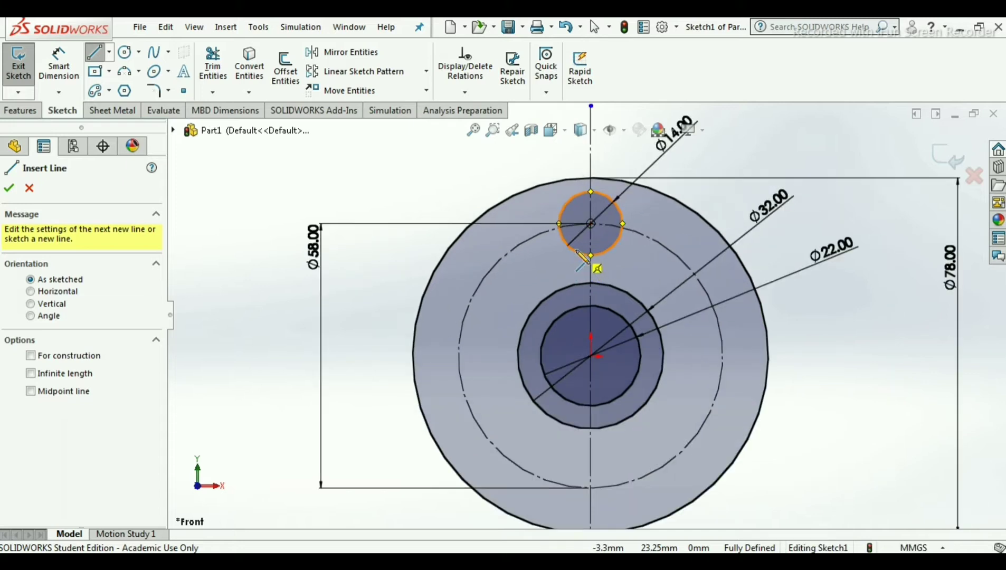
pyautogui.click(576, 255)
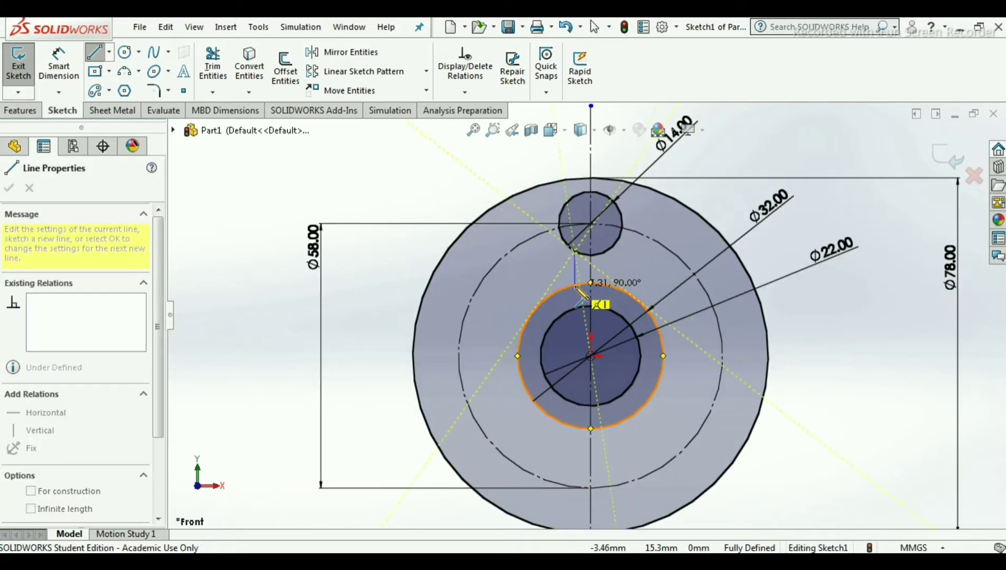
pyautogui.click(575, 294)
pyautogui.press('Escape')
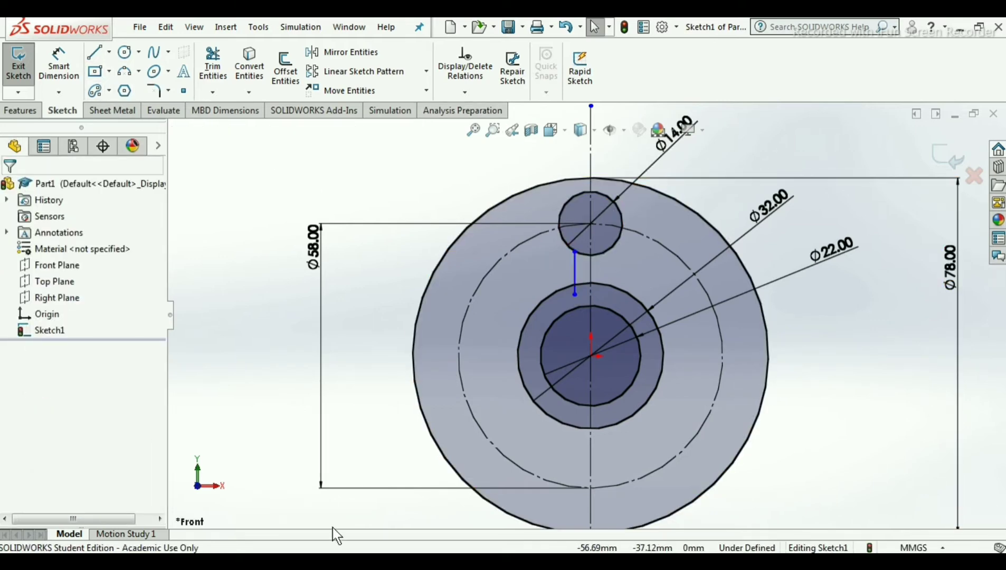
# Step: Check the slot width in the reference drawing and dimension the short vertical line 3 mm from the vertical centerline
pyautogui.hotkey('alt', 'Tab')
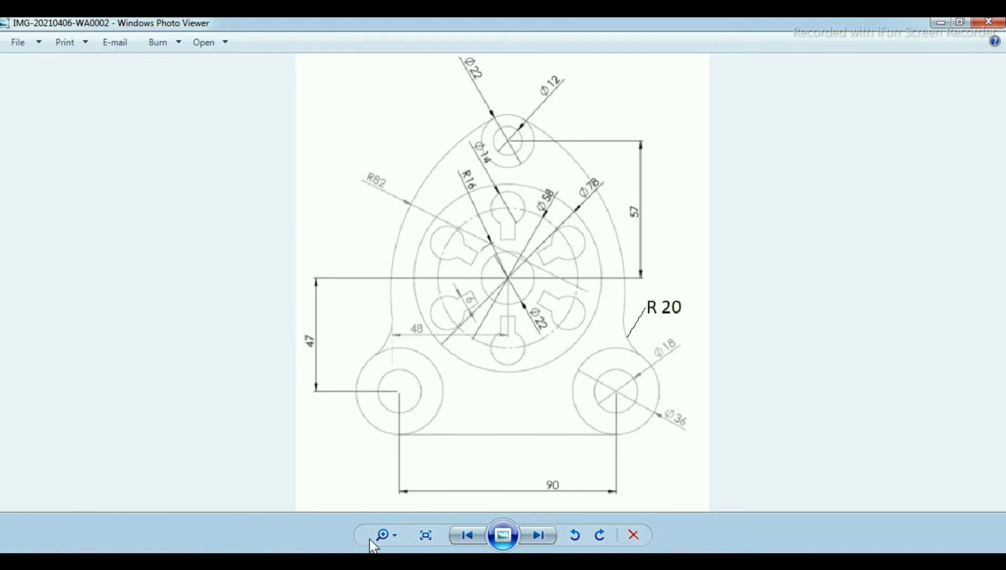
pyautogui.hotkey('alt', 'Tab')
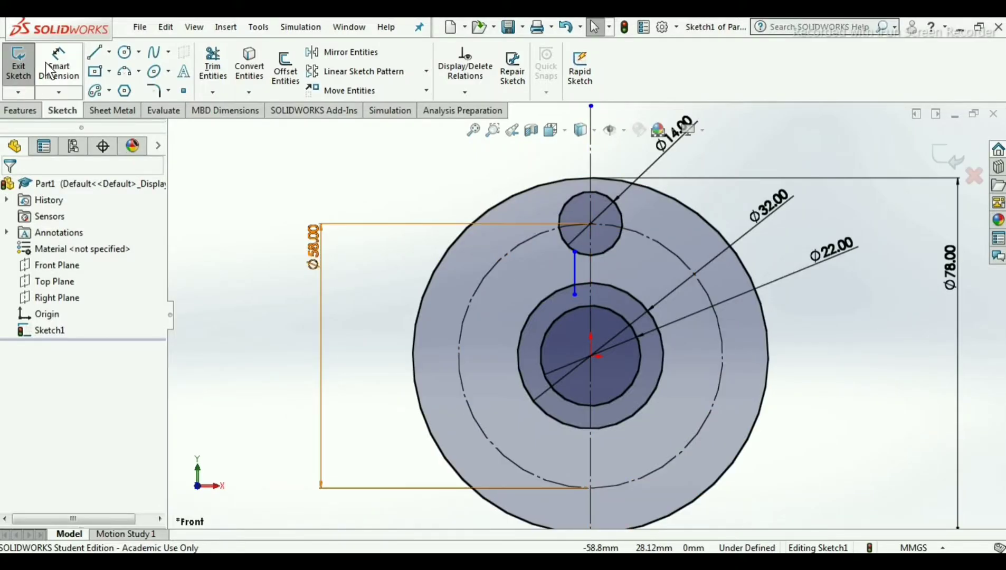
pyautogui.click(575, 269)
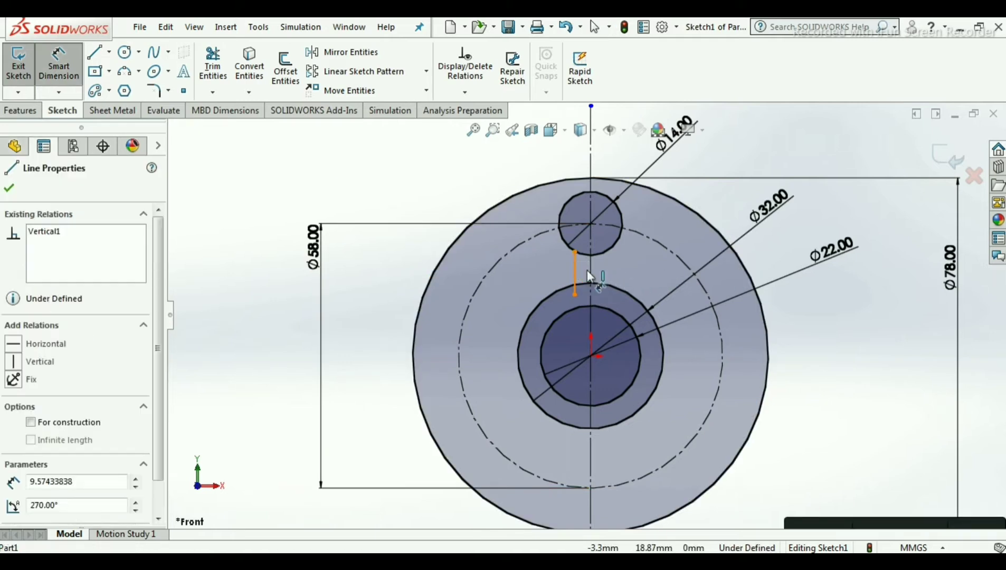
pyautogui.click(591, 273)
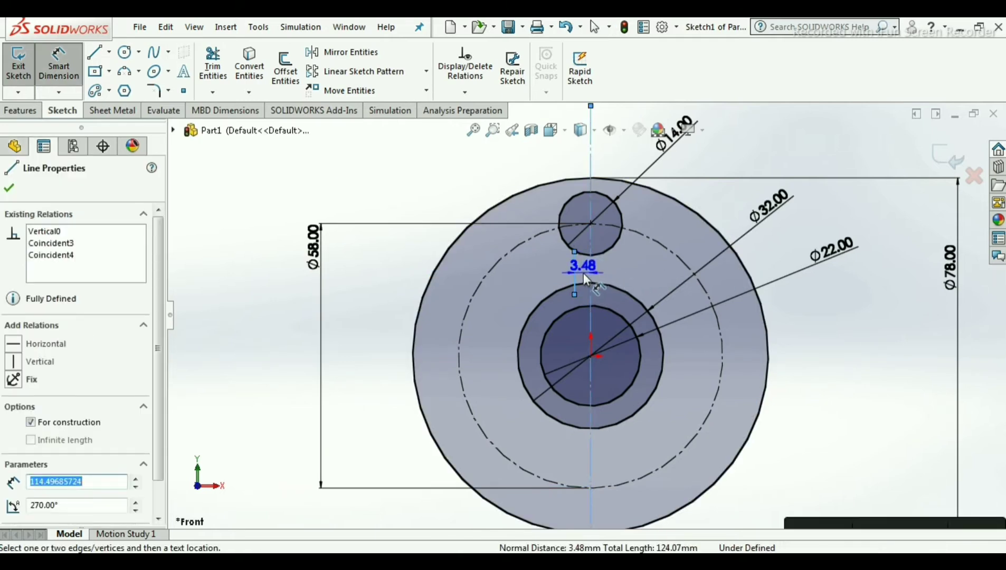
pyautogui.click(584, 273)
pyautogui.write('3')
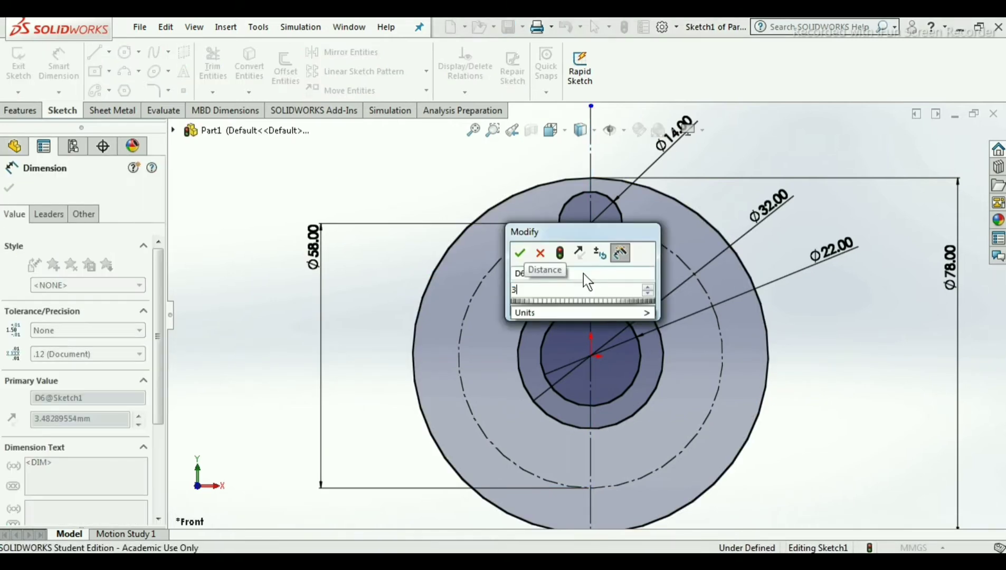
pyautogui.click(521, 254)
pyautogui.scroll(-2, 604, 269)
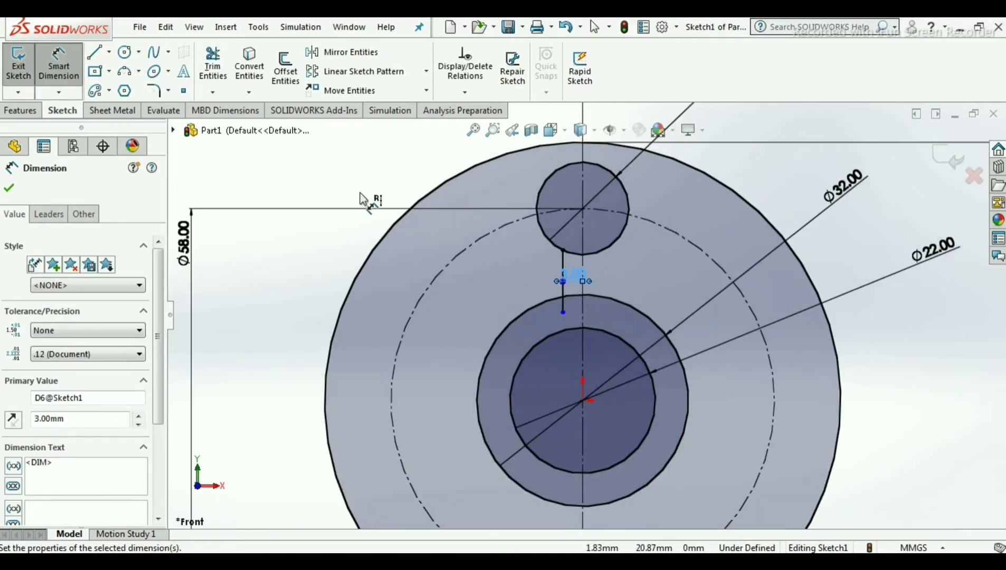
pyautogui.click(7, 187)
pyautogui.press('Escape')
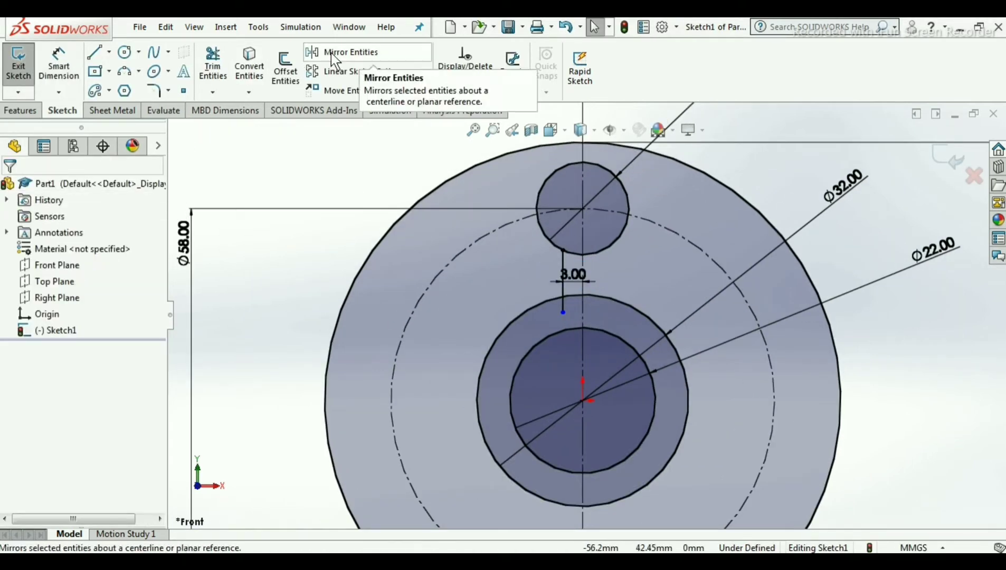
# Step: Mirror the short vertical slot line about the vertical centerline, keeping the original
pyautogui.click(332, 52)
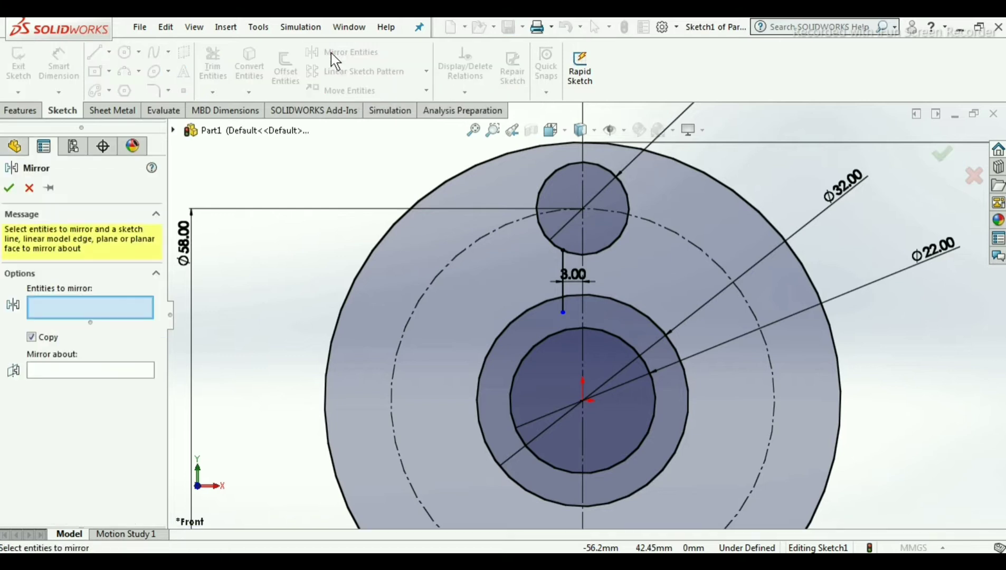
pyautogui.click(563, 272)
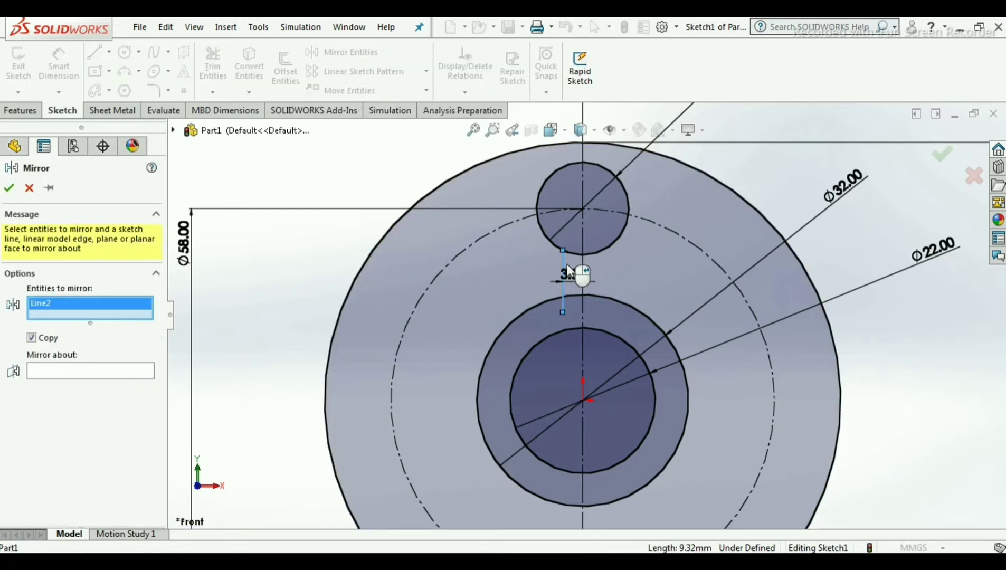
pyautogui.click(110, 376)
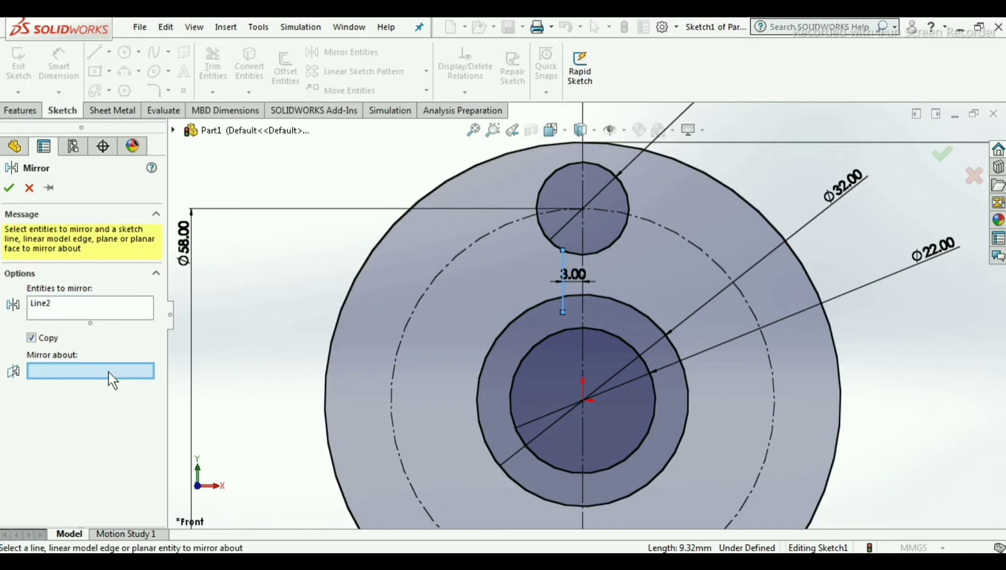
pyautogui.click(582, 288)
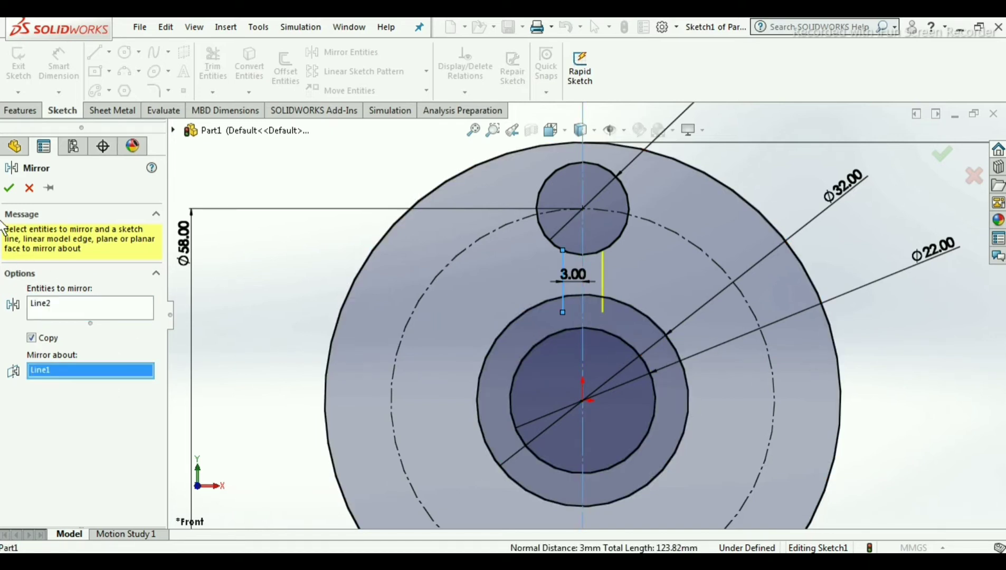
pyautogui.click(9, 188)
pyautogui.scroll(-3, 639, 327)
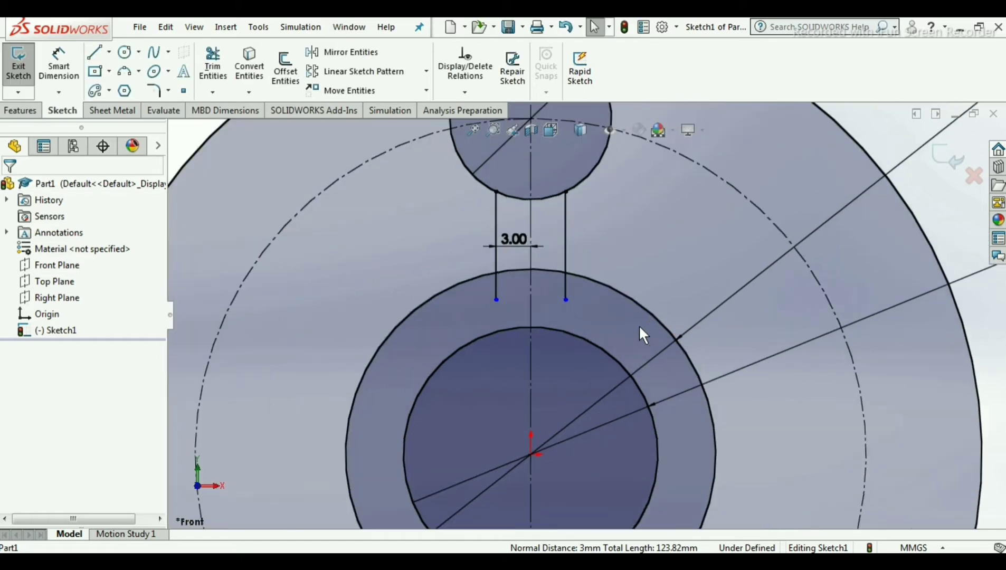
pyautogui.scroll(3, 639, 332)
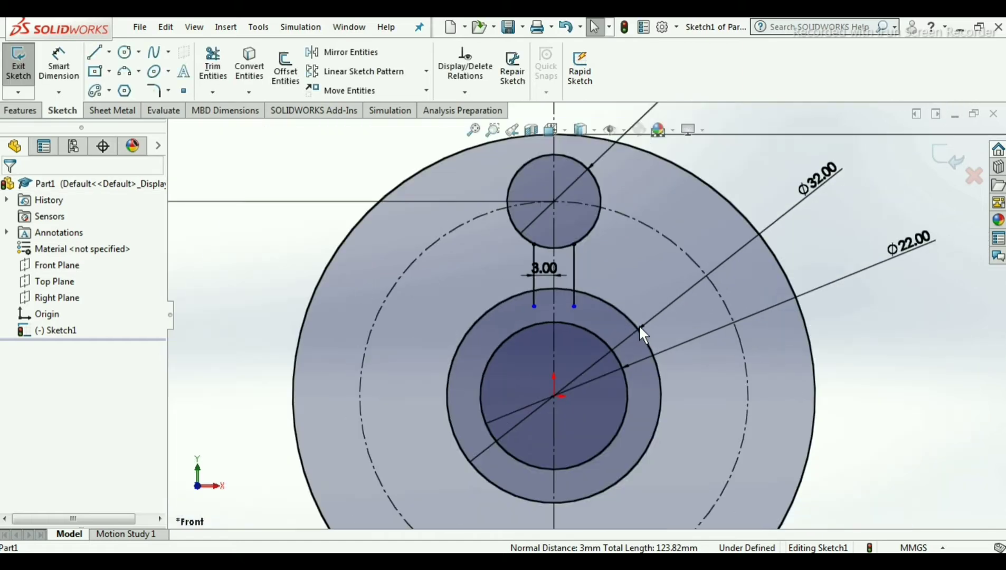
# Step: Trim off the ends of both vertical slot lines that extend inside the 32 mm circle
pyautogui.click(214, 79)
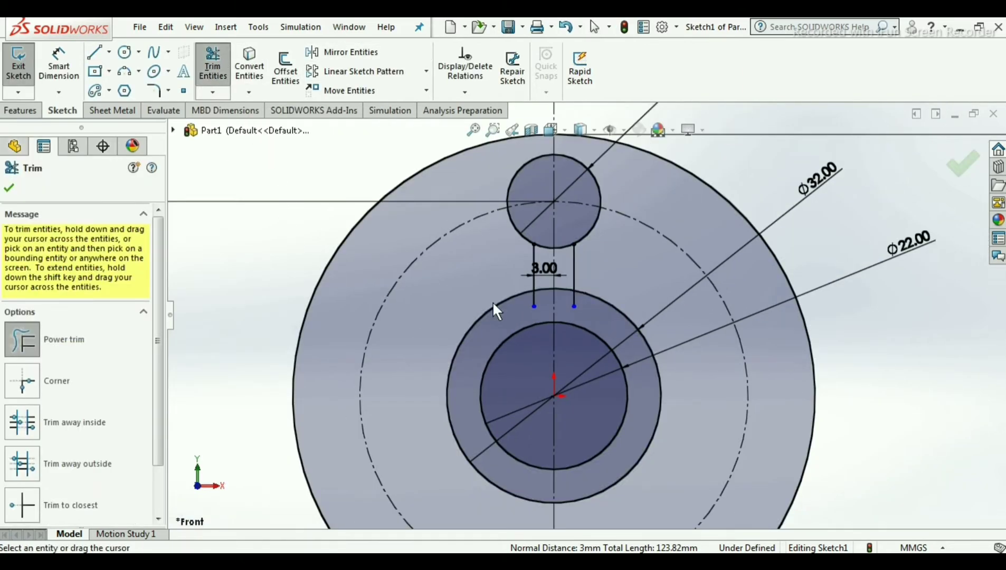
pyautogui.scroll(-2, 544, 303)
pyautogui.scroll(-3, 547, 307)
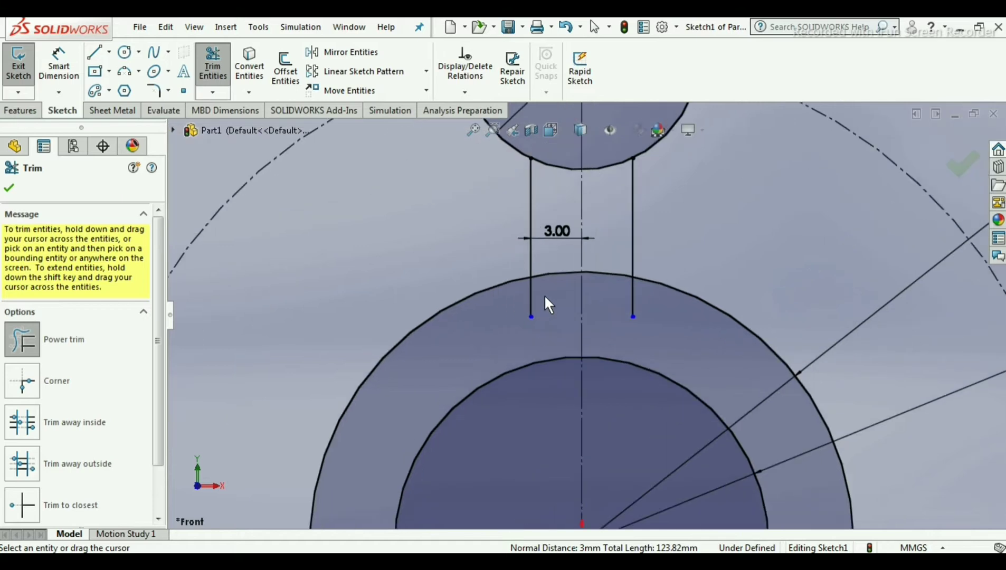
pyautogui.scroll(1, 545, 299)
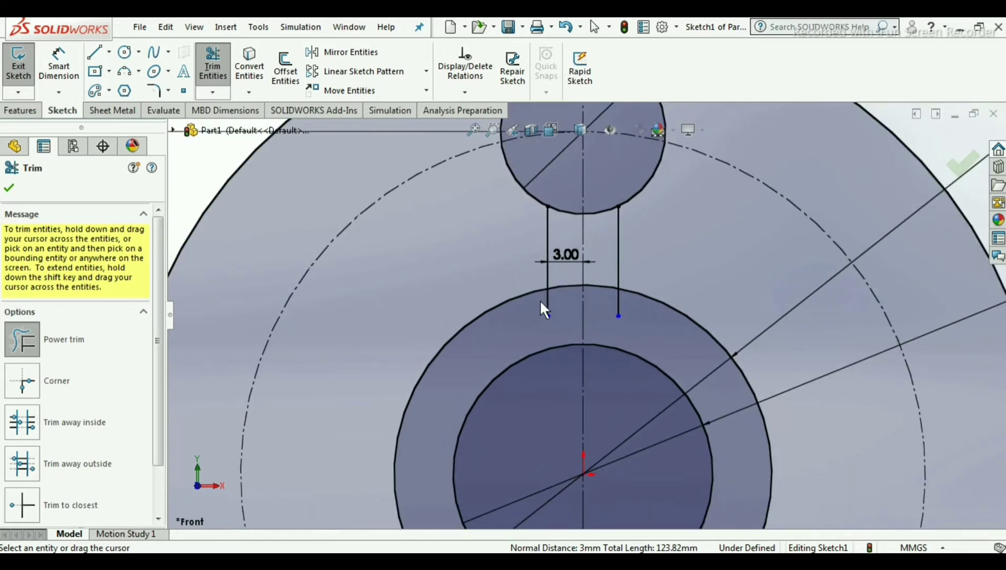
pyautogui.moveTo(541, 309); pyautogui.dragTo(553, 299)
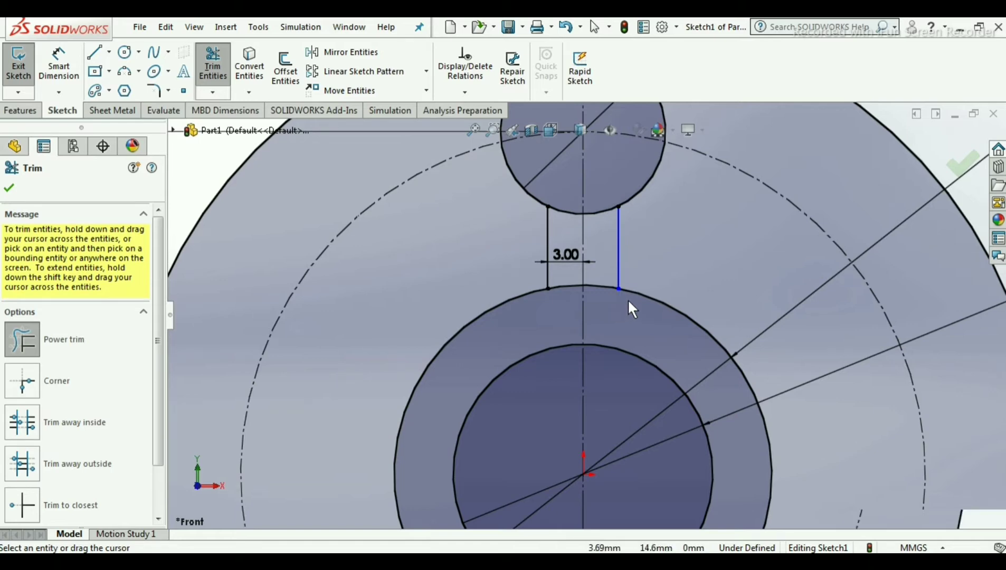
pyautogui.scroll(2, 627, 299)
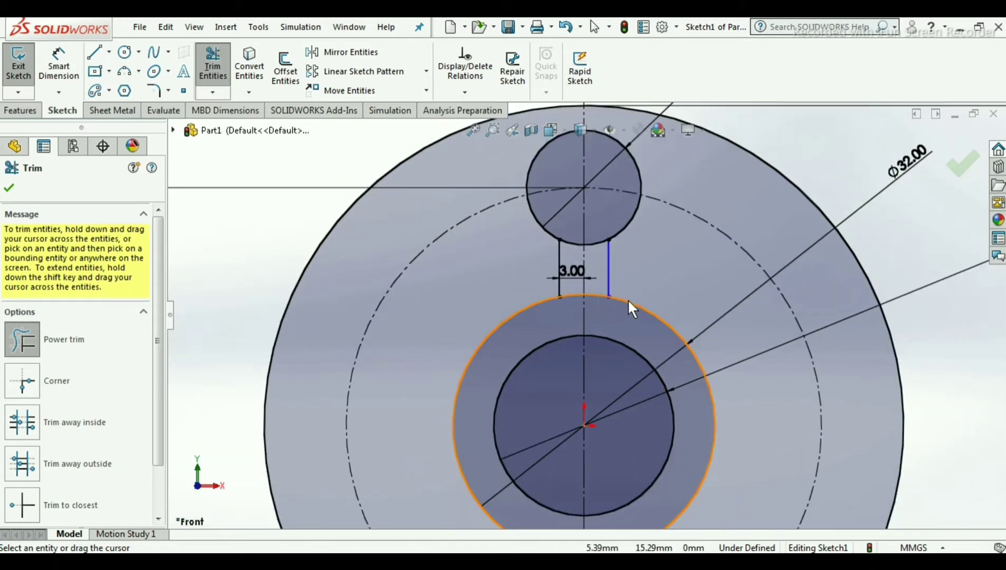
pyautogui.click(13, 186)
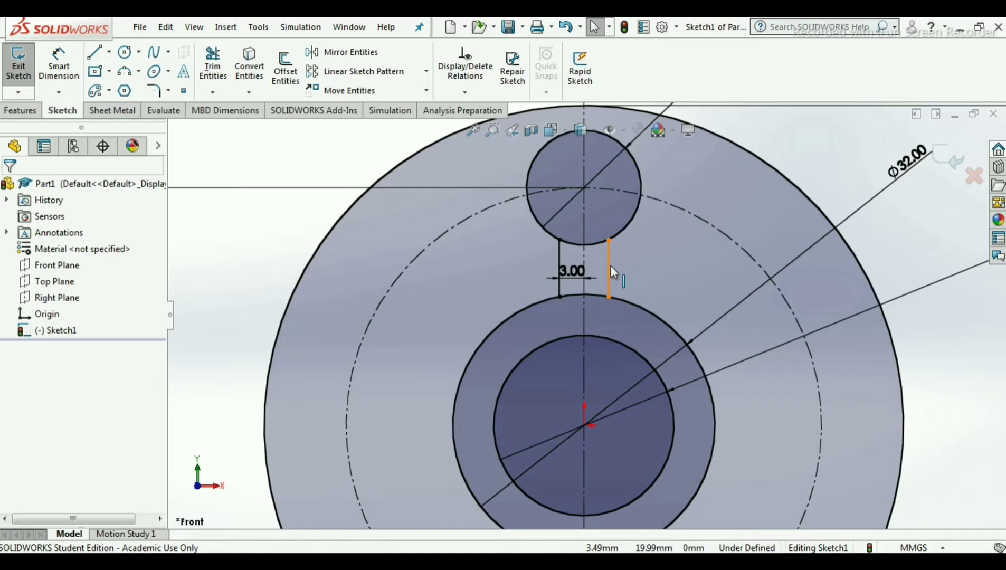
# Step: Add a Symmetric relation between the two vertical slot lines about the vertical centerline
pyautogui.scroll(1, 610, 264)
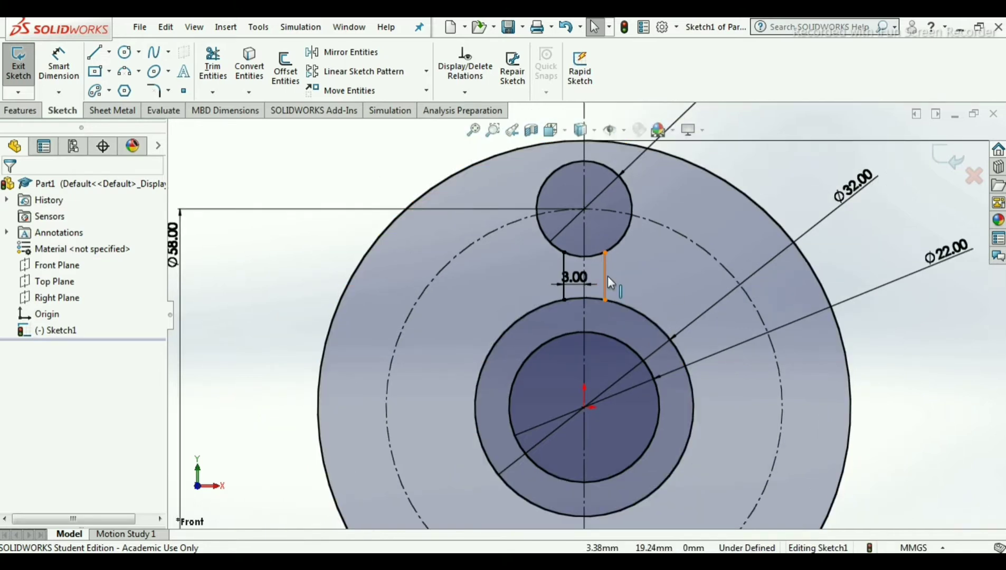
pyautogui.click(589, 280)
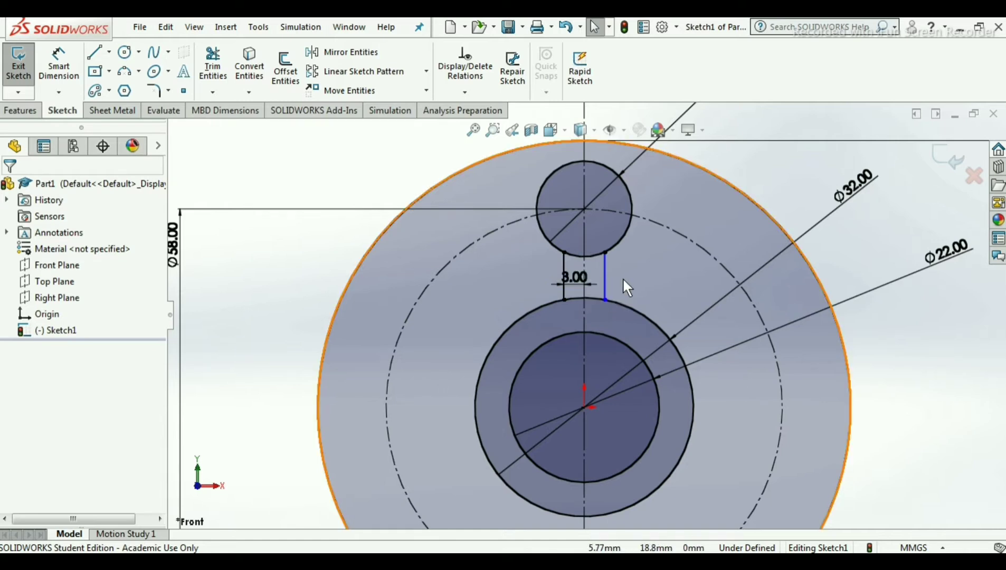
pyautogui.keyDown('ctrl'); pyautogui.click(565, 261); pyautogui.keyUp('ctrl')
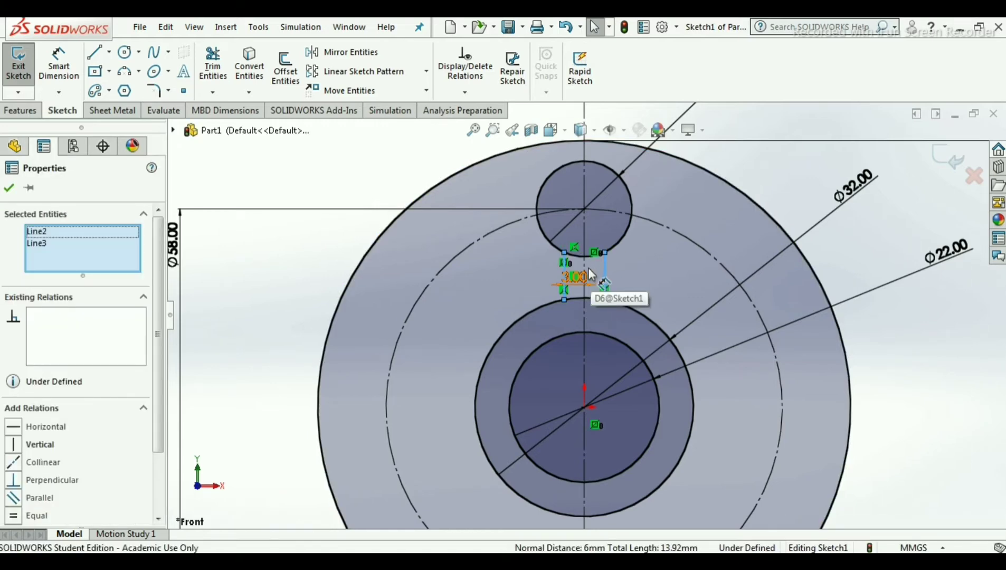
pyautogui.scroll(-3, 649, 224)
pyautogui.scroll(2, 649, 228)
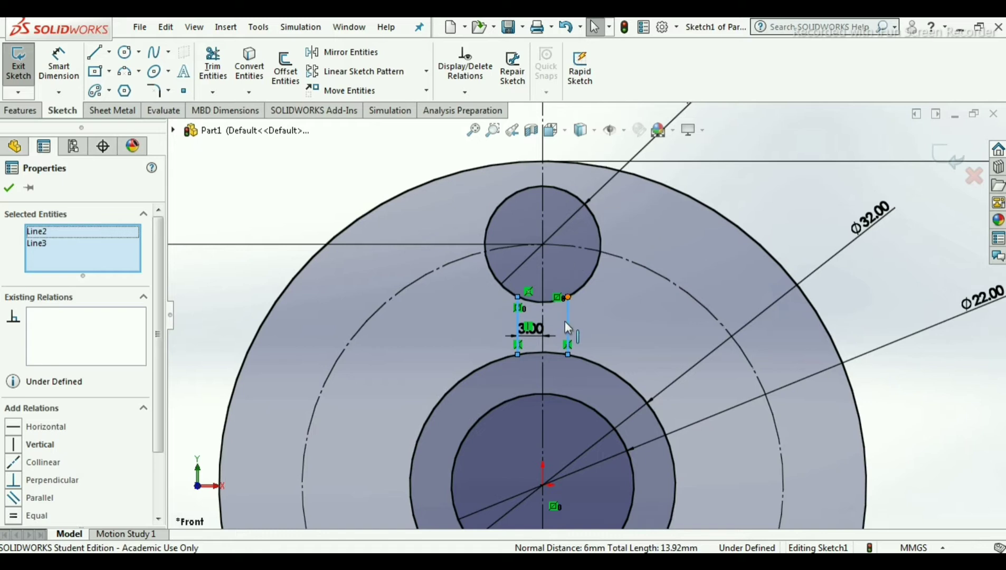
pyautogui.keyDown('ctrl'); pyautogui.click(542, 313); pyautogui.keyUp('ctrl')
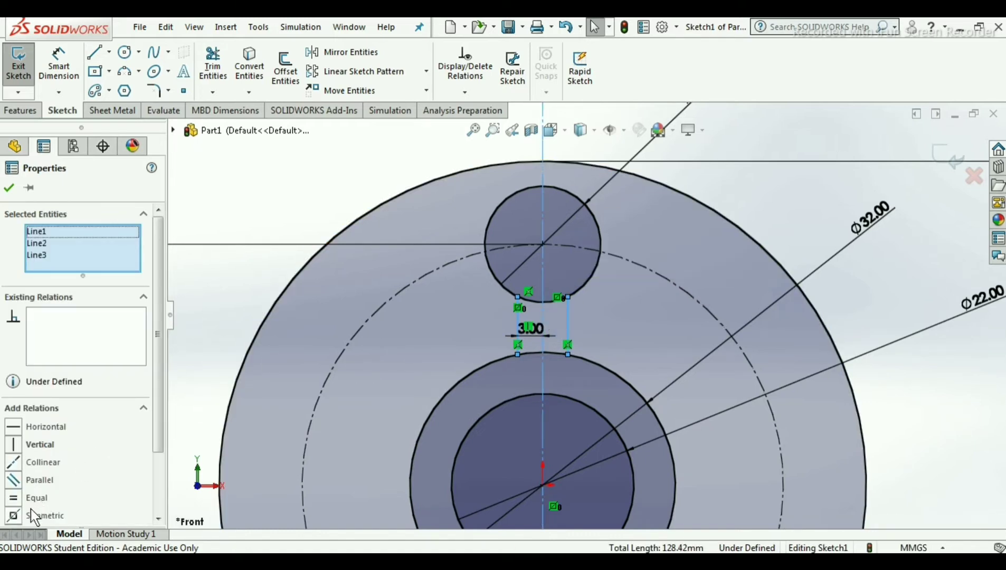
pyautogui.moveTo(153, 360); pyautogui.dragTo(156, 426)
pyautogui.click(13, 439)
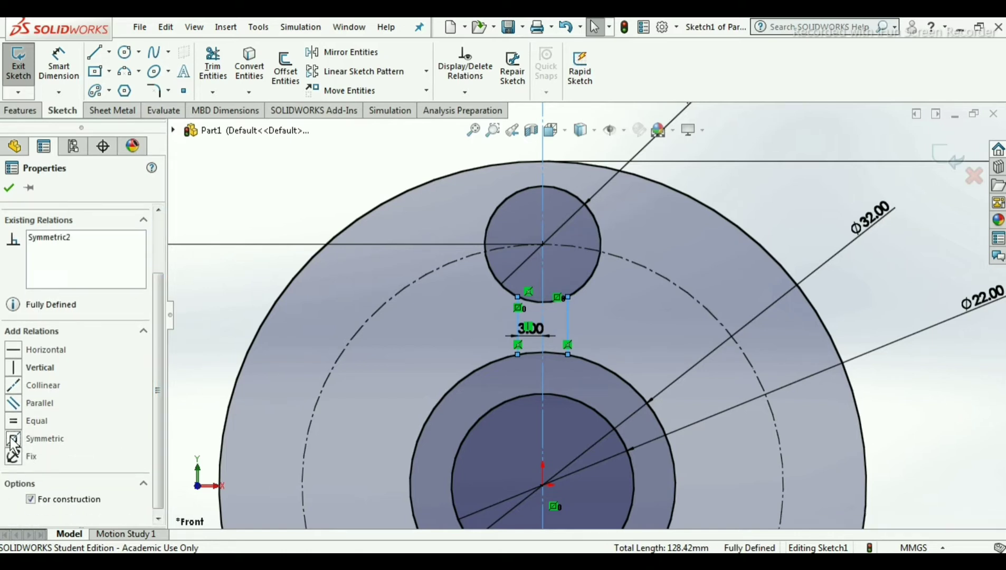
pyautogui.click(9, 188)
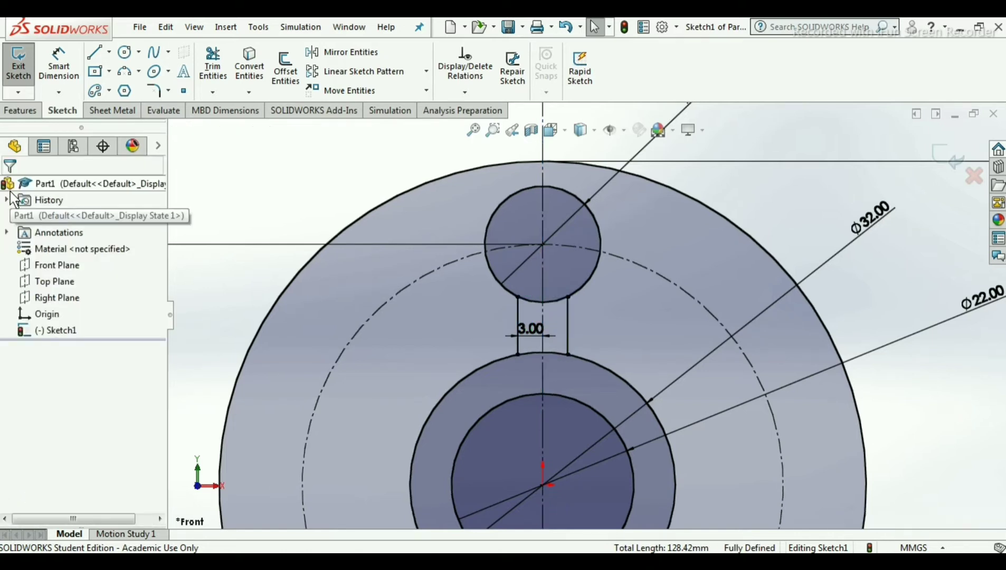
# Step: Check the keyhole shape in the reference drawing and trim away the 14 mm circle's lower arc between the two slot lines
pyautogui.scroll(2, 504, 368)
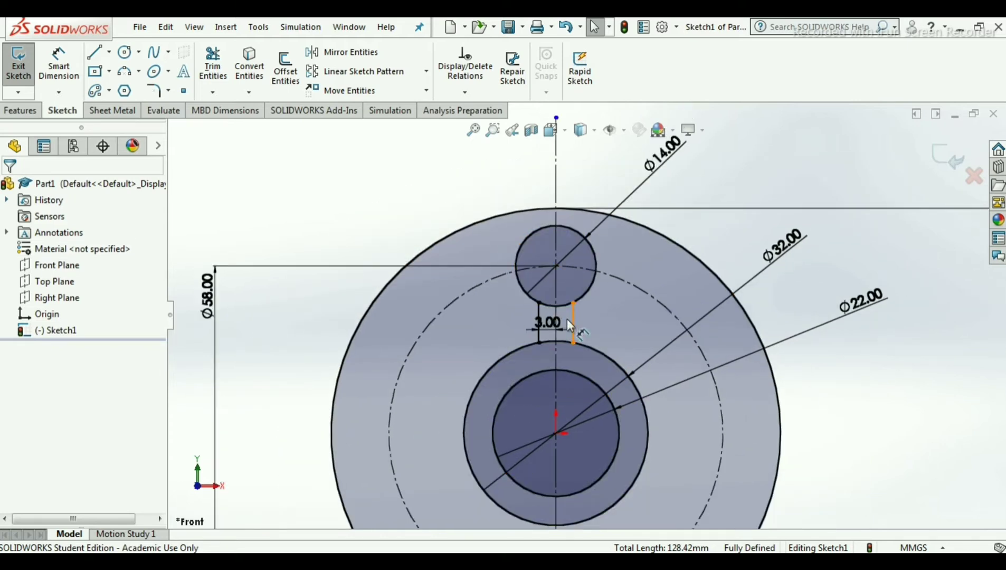
pyautogui.hotkey('alt', 'Tab')
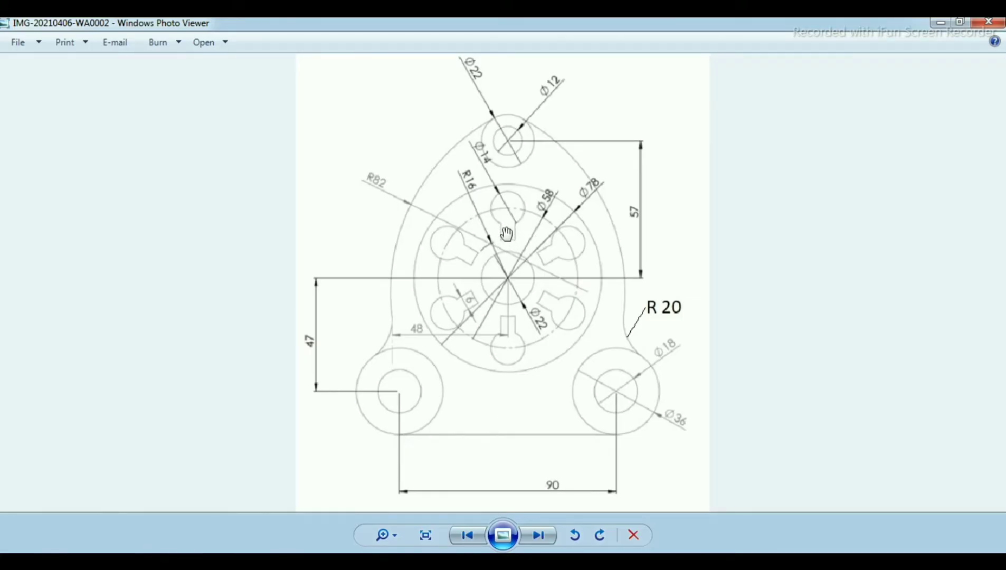
pyautogui.hotkey('alt', 'Tab')
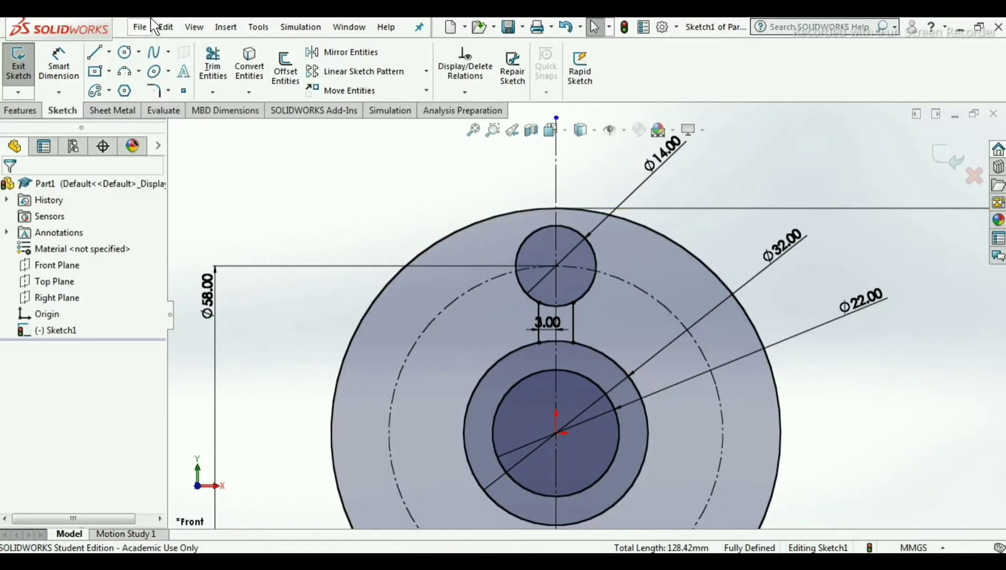
pyautogui.click(212, 64)
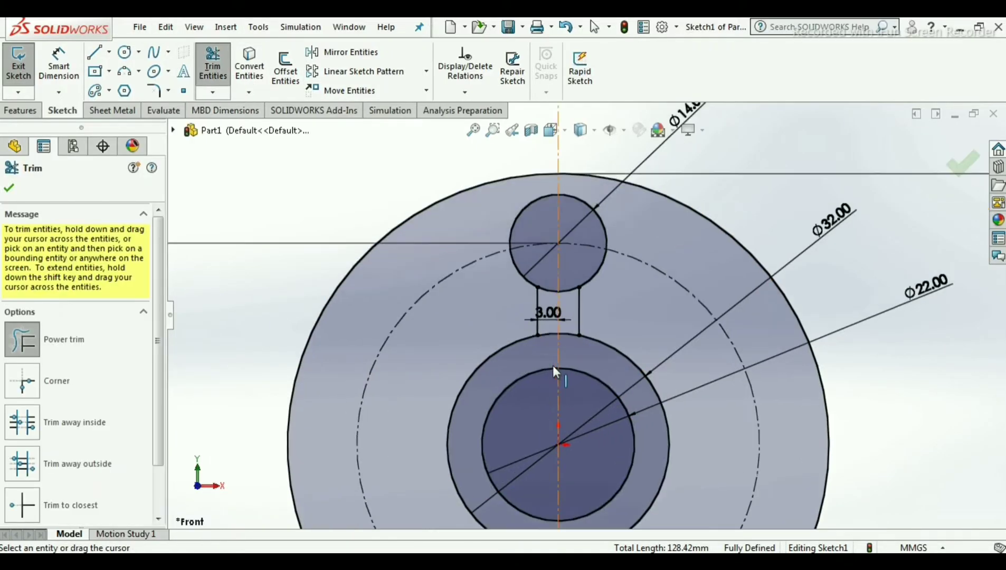
pyautogui.scroll(-3, 553, 365)
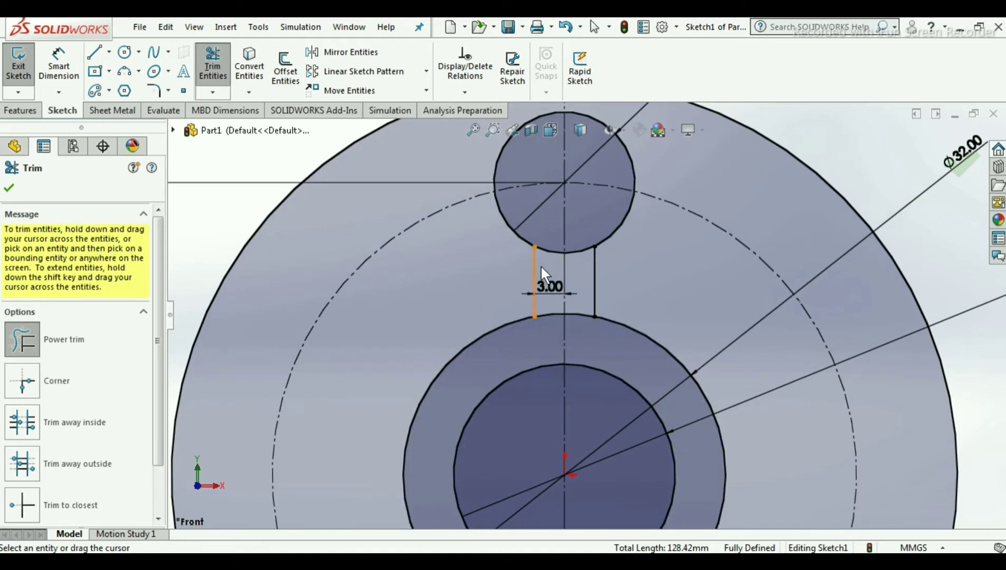
pyautogui.moveTo(547, 256); pyautogui.dragTo(575, 237)
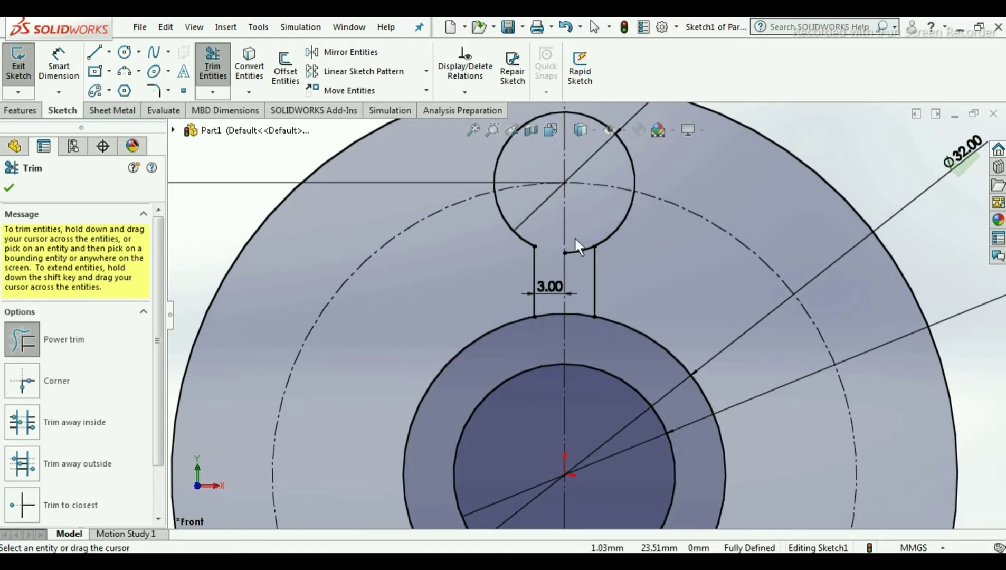
pyautogui.scroll(2, 585, 316)
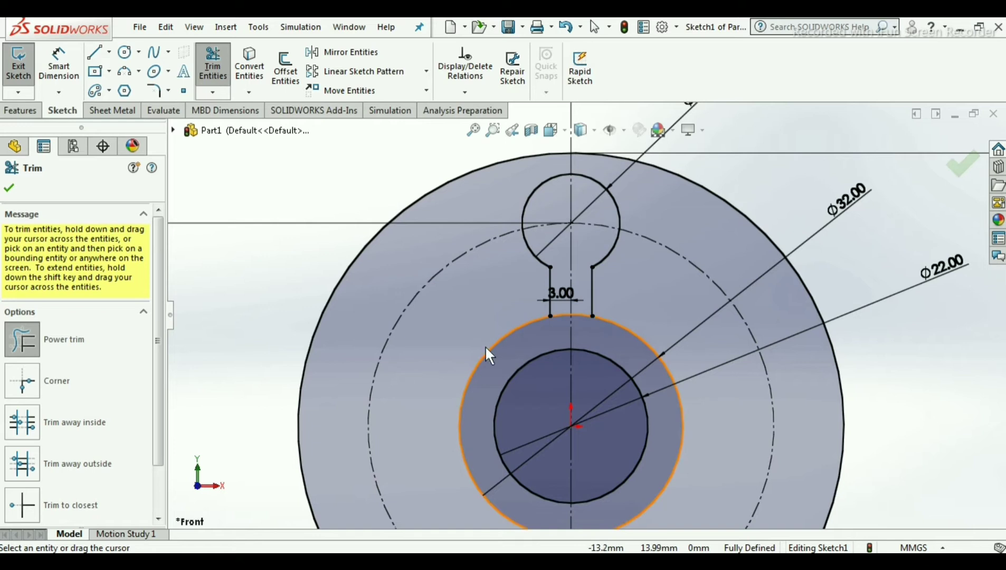
# Step: Trim away the 32 mm circle outside the slot, keeping only the short arc that joins the two slot lines
pyautogui.moveTo(486, 347); pyautogui.dragTo(492, 363)
pyautogui.moveTo(630, 317); pyautogui.dragTo(626, 355)
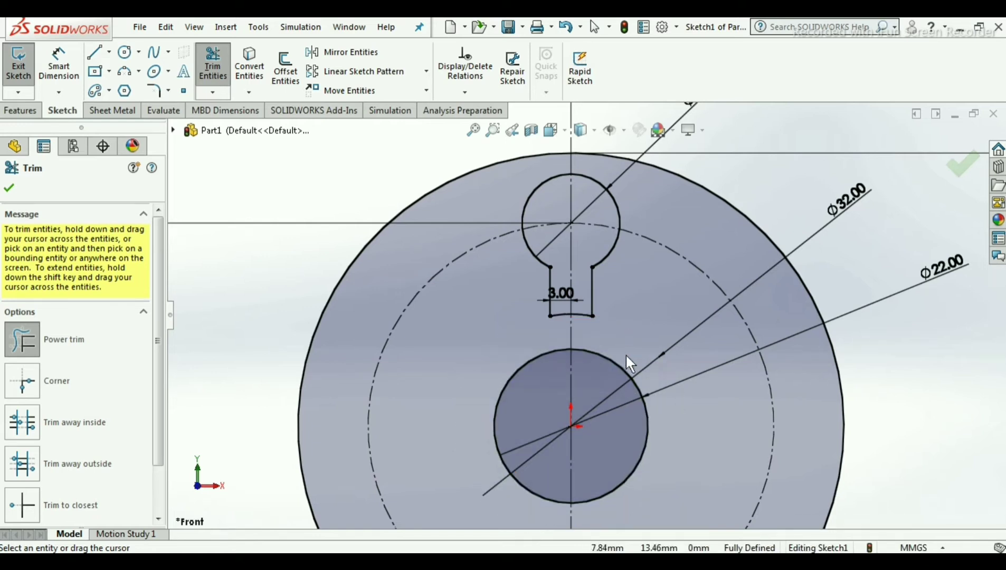
pyautogui.scroll(2, 627, 356)
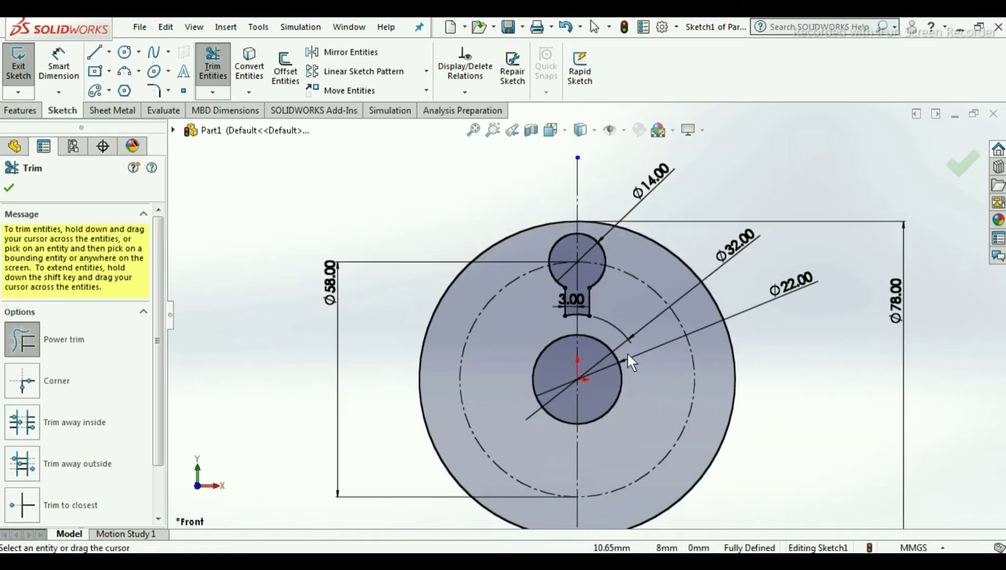
# Step: Check the slot layout in the reference drawing and circular-pattern the whole keyhole slot around the origin with 6 equally spaced instances over 360°
pyautogui.click(11, 188)
pyautogui.click(311, 561)
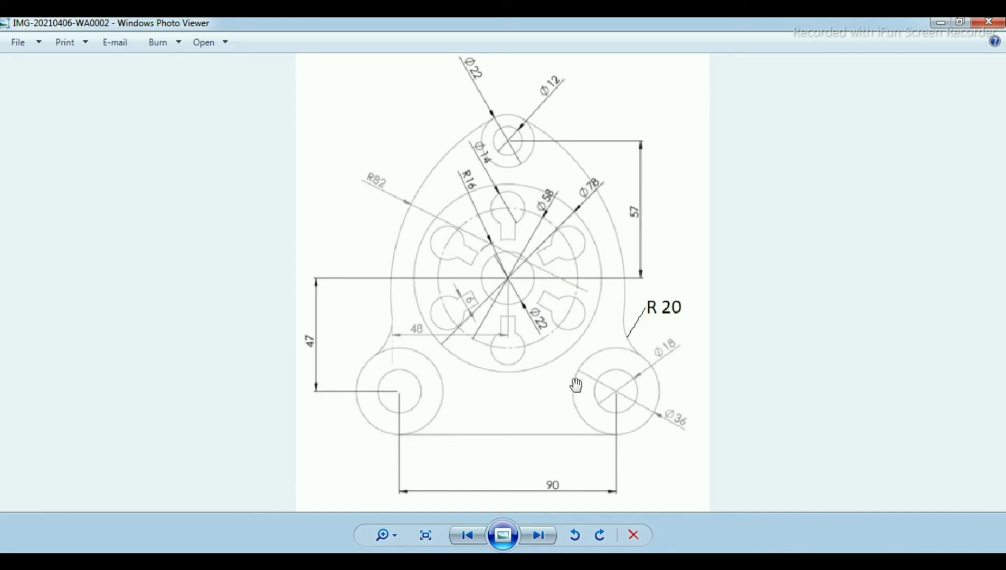
pyautogui.click(293, 561)
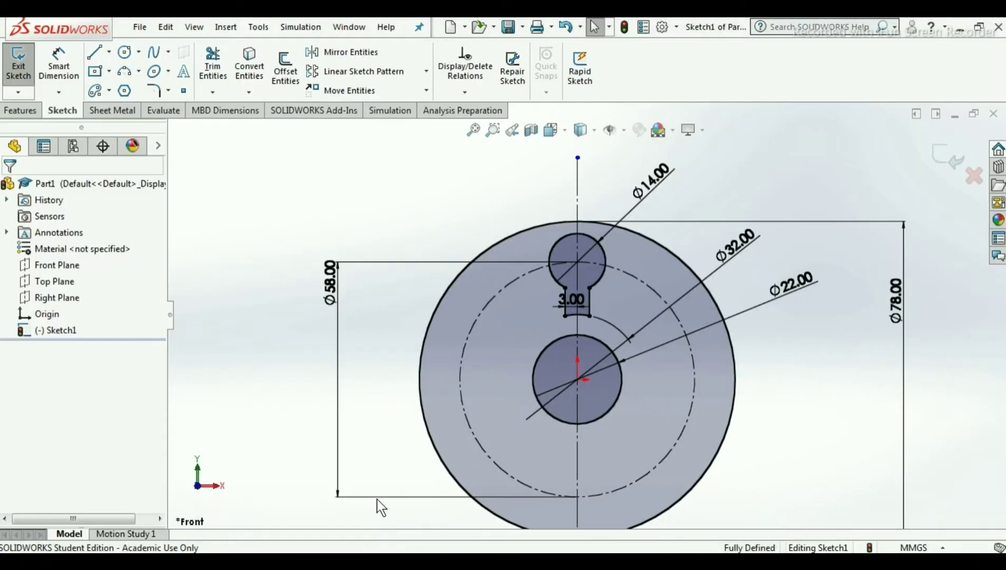
pyautogui.click(426, 71)
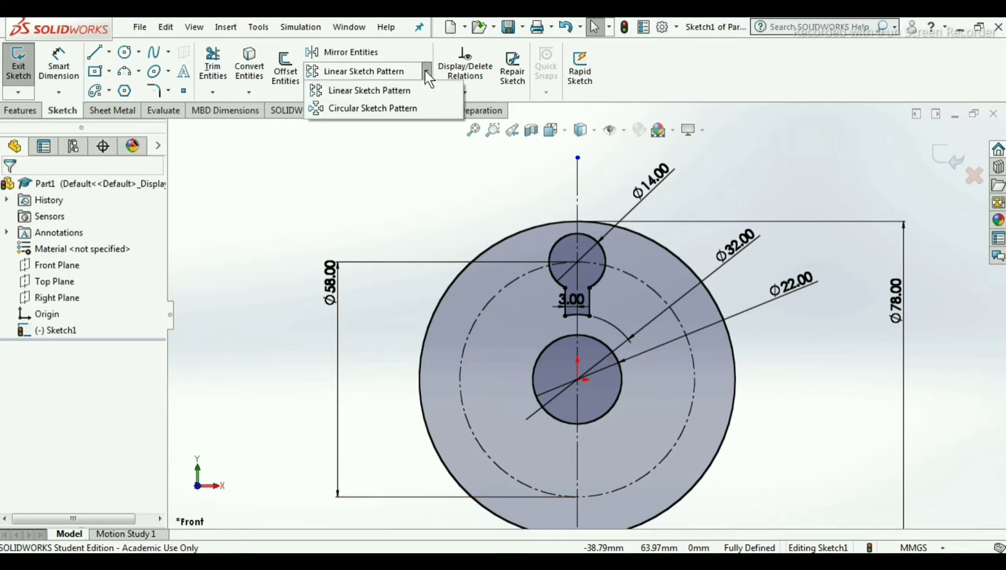
pyautogui.click(389, 108)
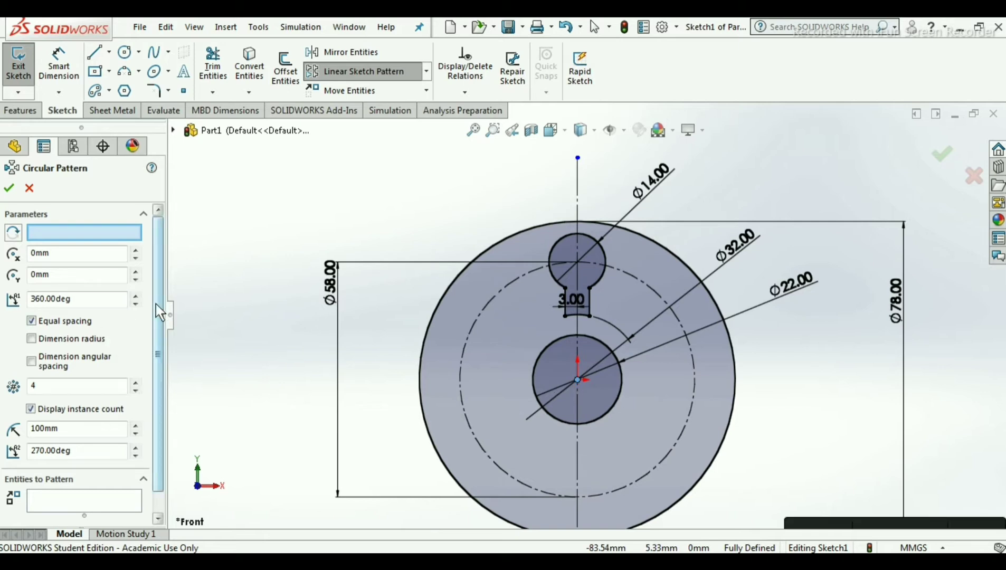
pyautogui.scroll(-1, 159, 312)
pyautogui.click(94, 471)
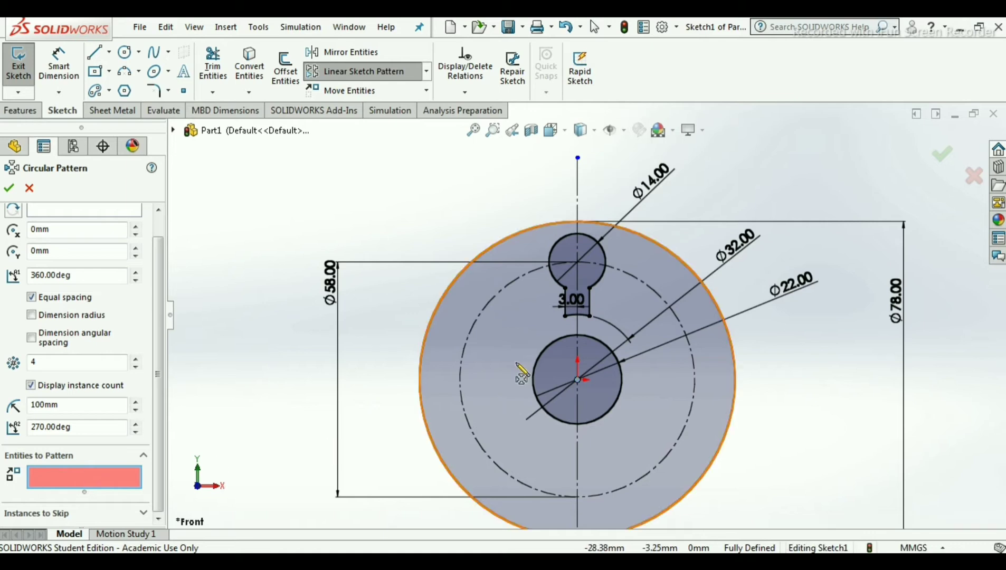
pyautogui.click(592, 288)
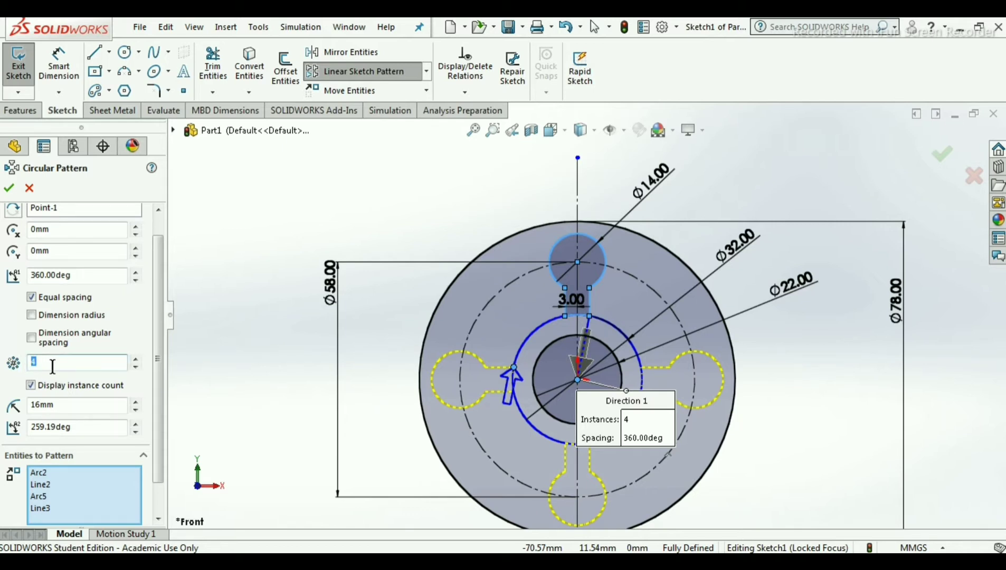
pyautogui.click(9, 189)
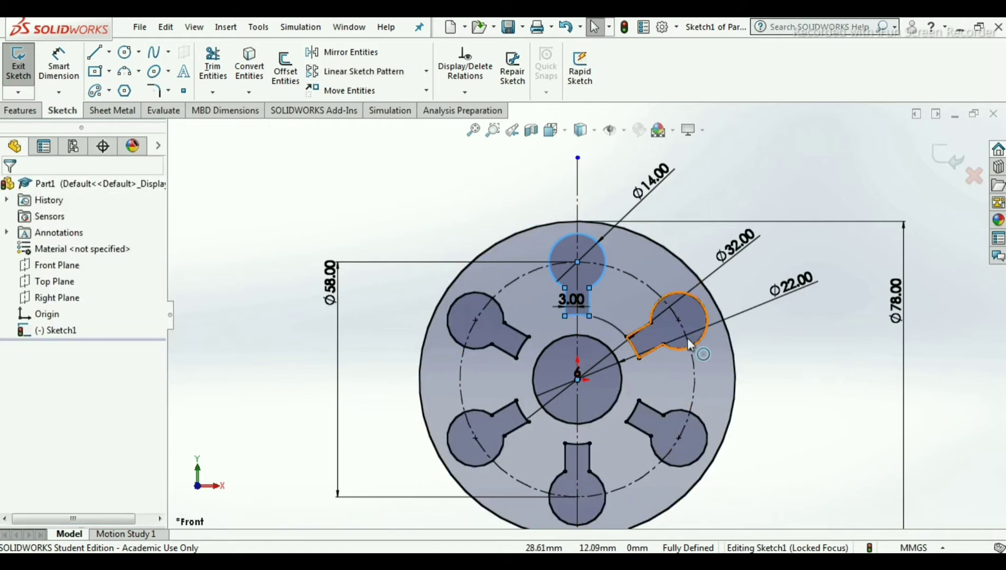
# Step: Check the upper boss in the reference drawing and extend the vertical centerline's upper end to about 77 mm above the origin
pyautogui.scroll(1, 666, 326)
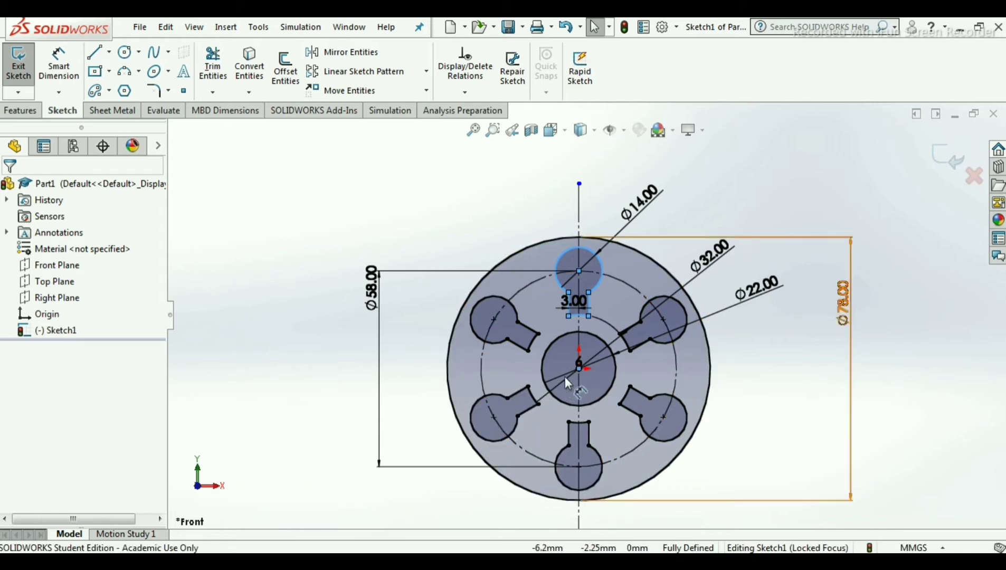
pyautogui.press('f')
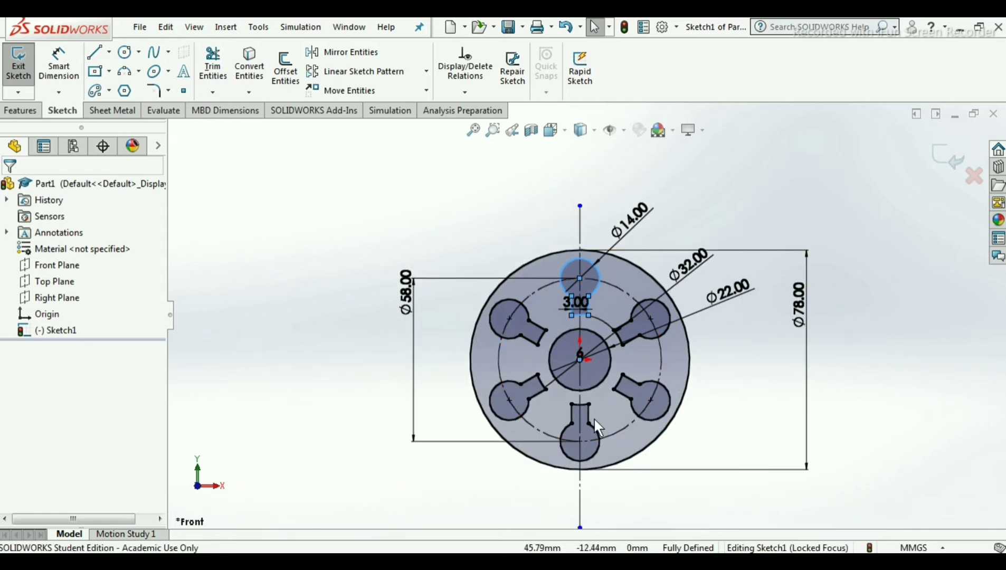
pyautogui.click(306, 552)
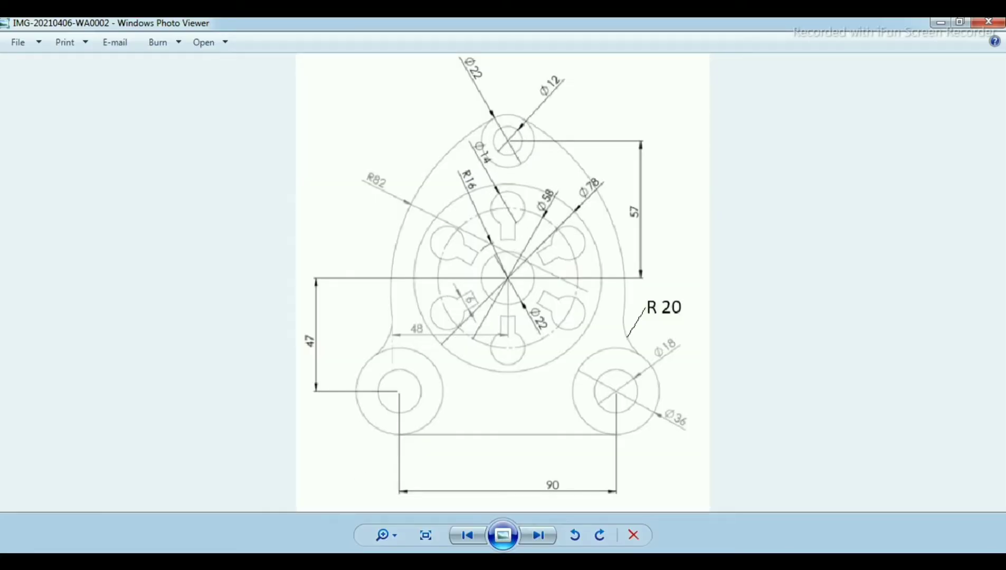
pyautogui.click(293, 551)
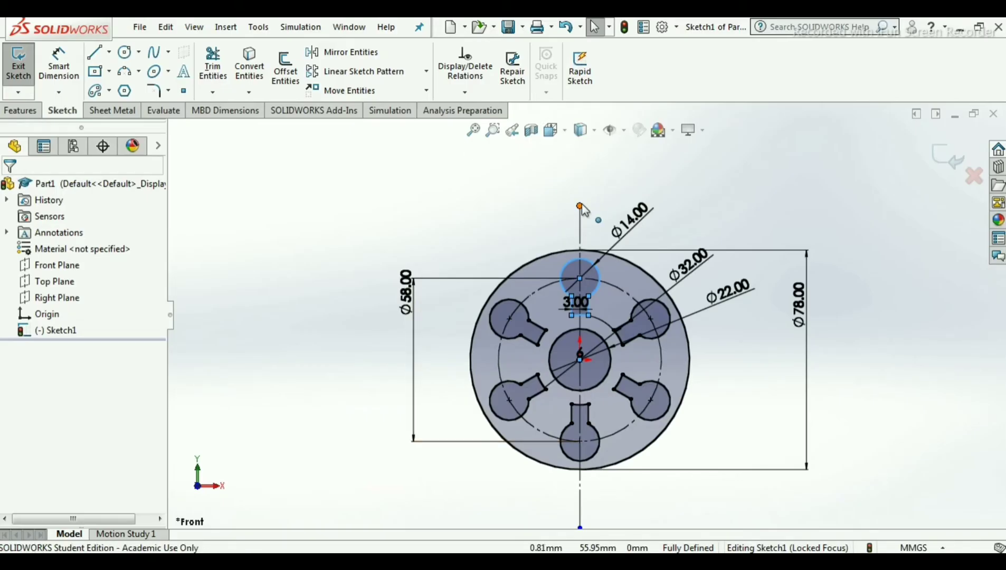
pyautogui.moveTo(580, 207); pyautogui.dragTo(567, 141)
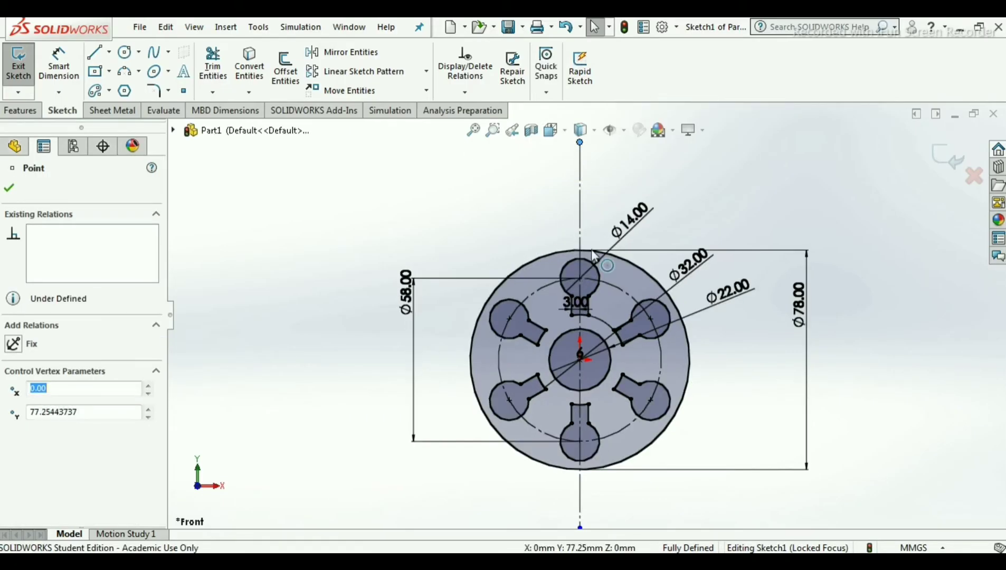
pyautogui.click(11, 188)
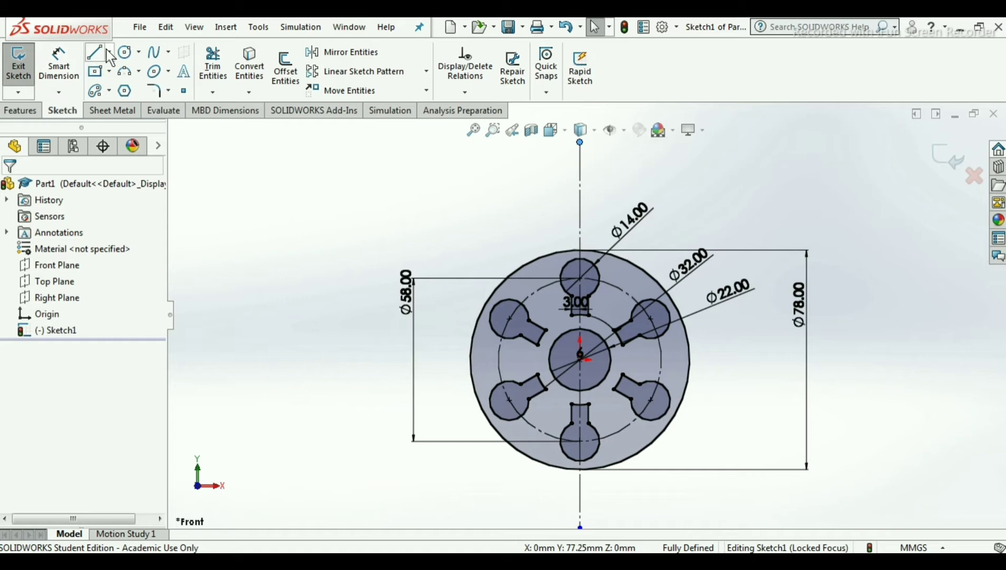
# Step: Sketch two concentric circles, about 18 mm and 32.5 mm in diameter, centered on the vertical centerline about 64 mm above the origin
pyautogui.click(125, 52)
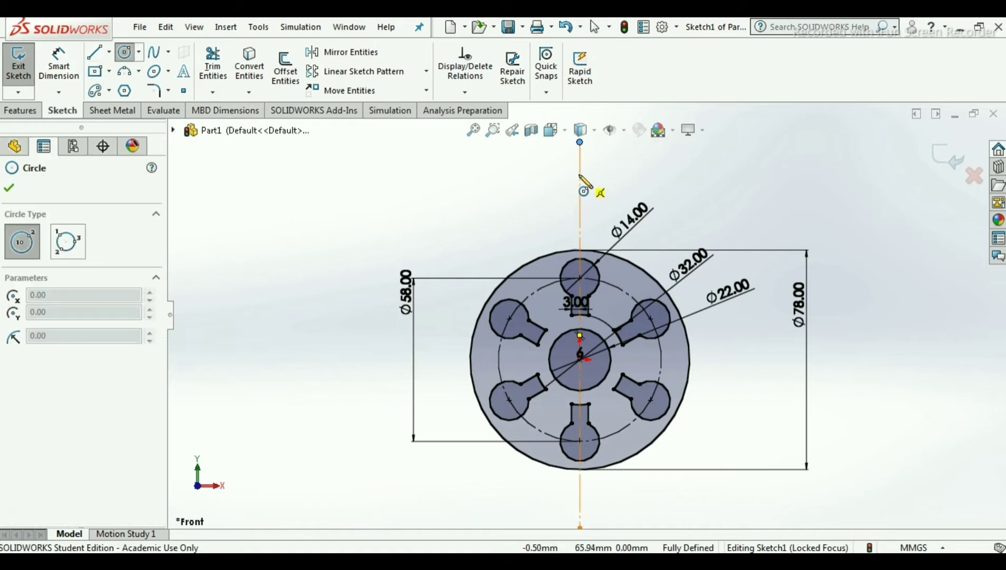
pyautogui.click(581, 181)
pyautogui.click(596, 210)
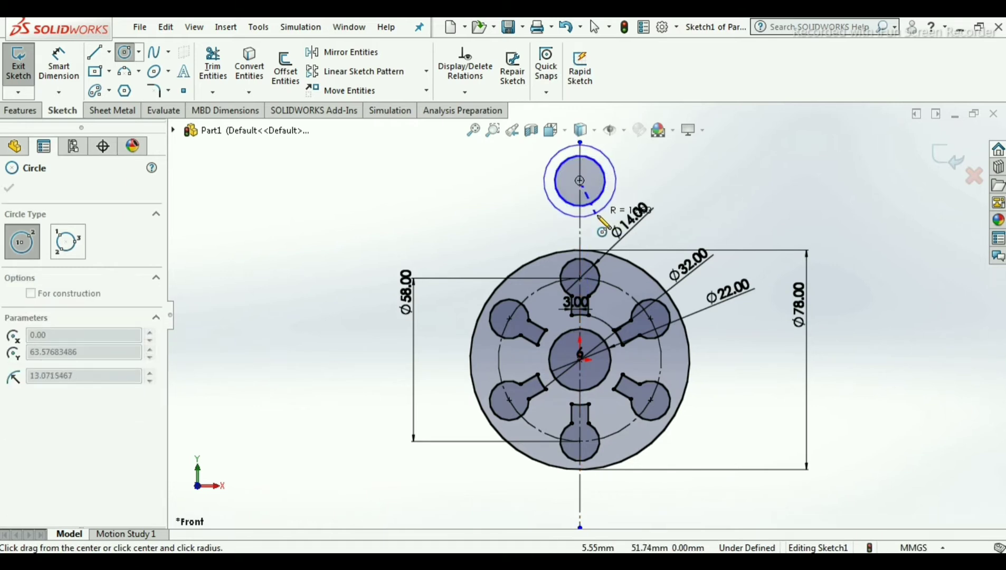
pyautogui.click(601, 224)
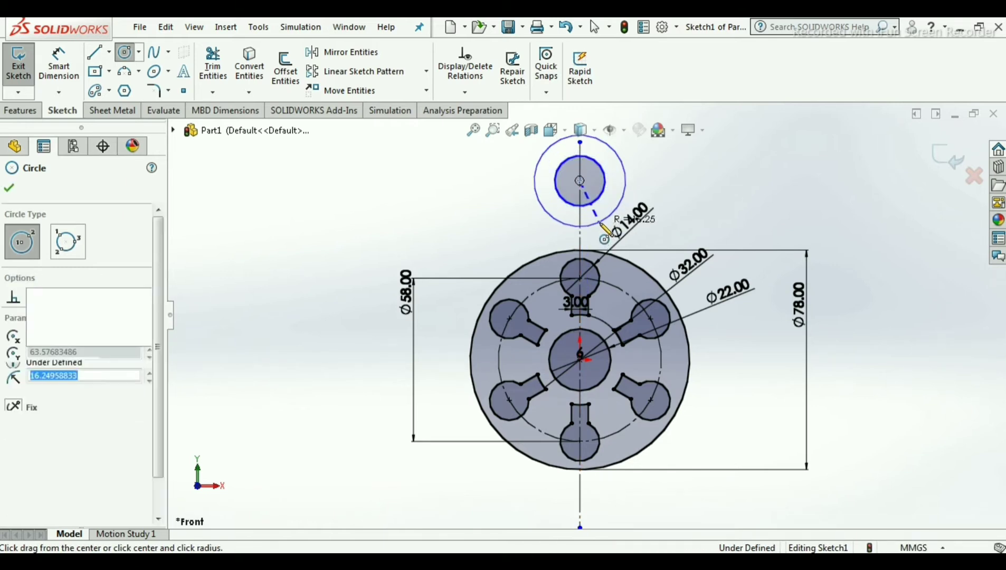
pyautogui.scroll(2, 608, 224)
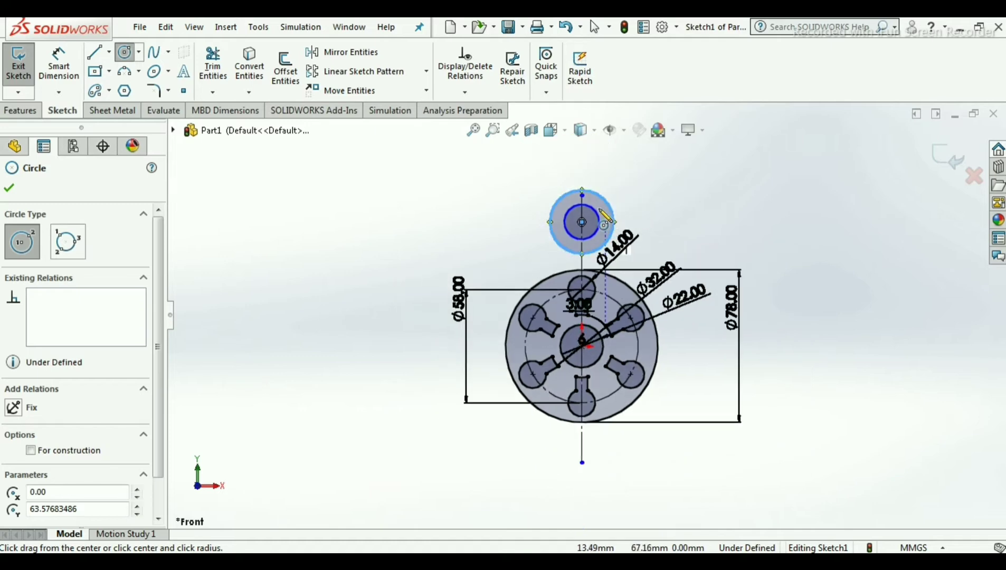
pyautogui.click(9, 188)
# Step: Extend the vertical centerline past the new circles, placing its upper end about 102 mm above the origin
pyautogui.click(583, 170)
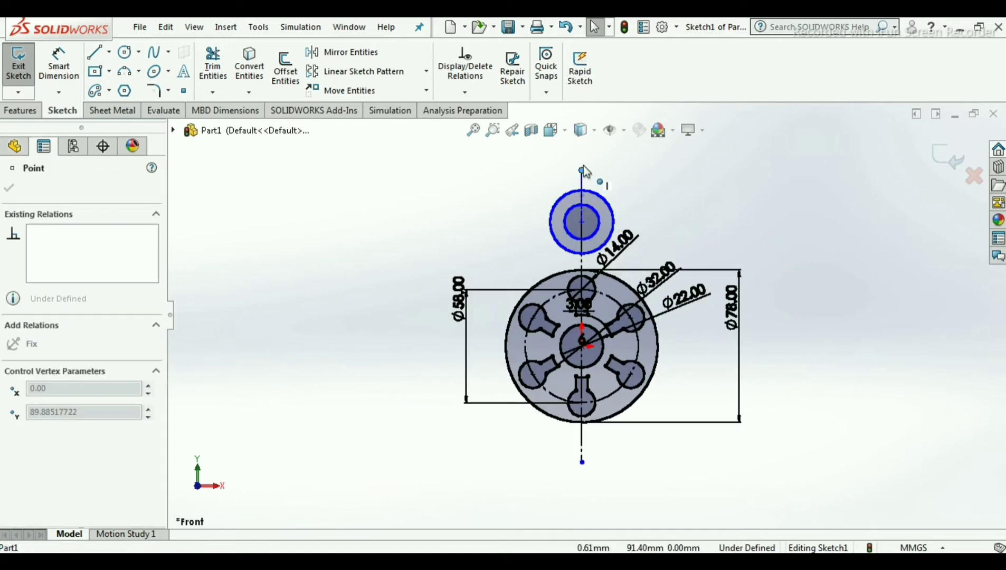
pyautogui.moveTo(584, 170); pyautogui.dragTo(583, 148)
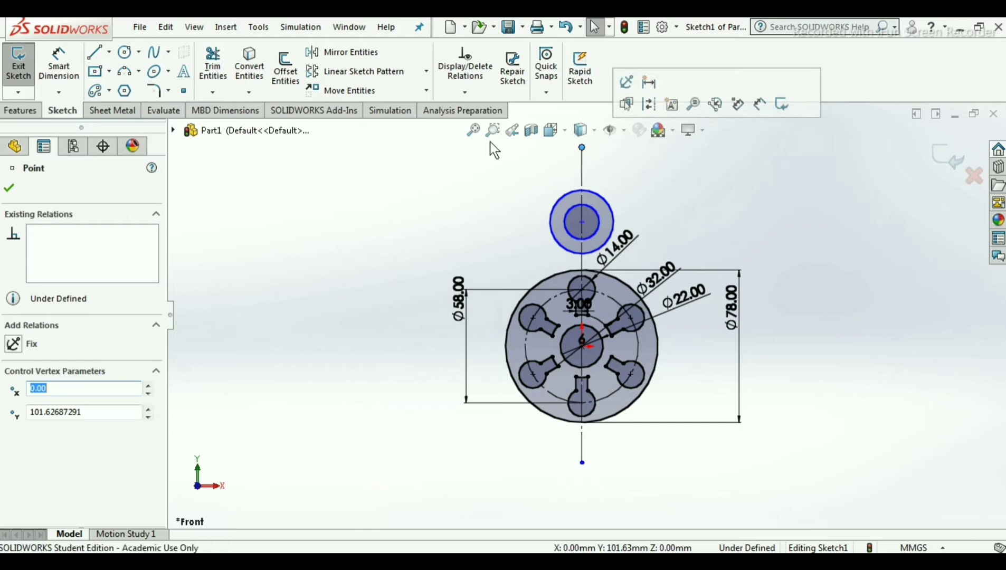
pyautogui.click(9, 188)
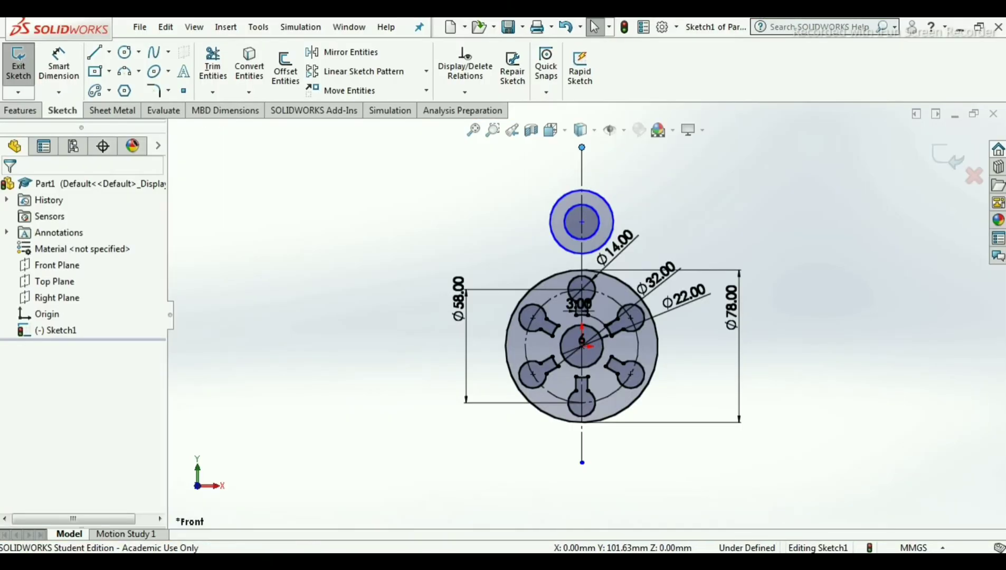
# Step: Check the upper boss sizes in the reference drawing and dimension the inner of the two upper circles to a 12 mm diameter
pyautogui.hotkey('alt', 'Tab')
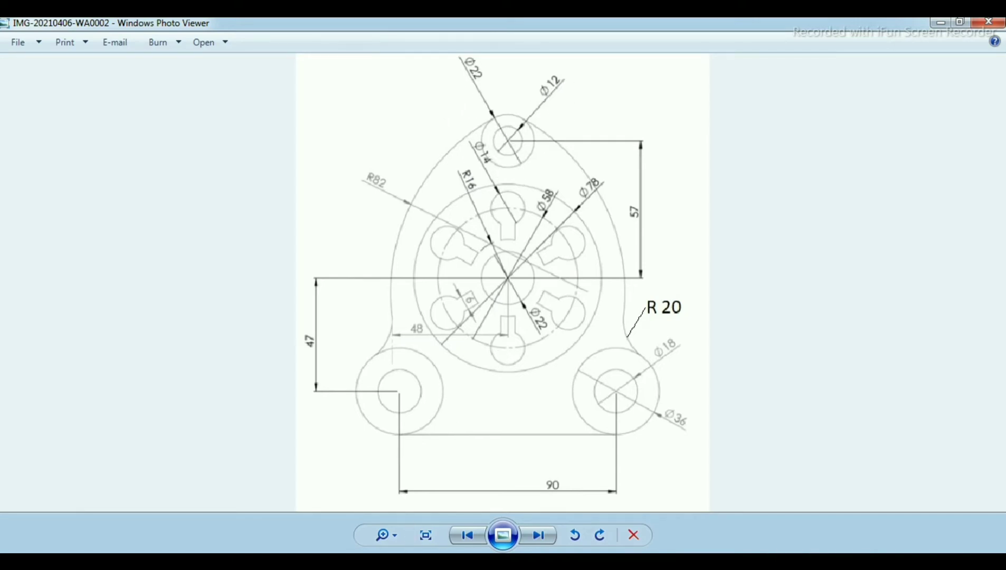
pyautogui.moveTo(292, 561)
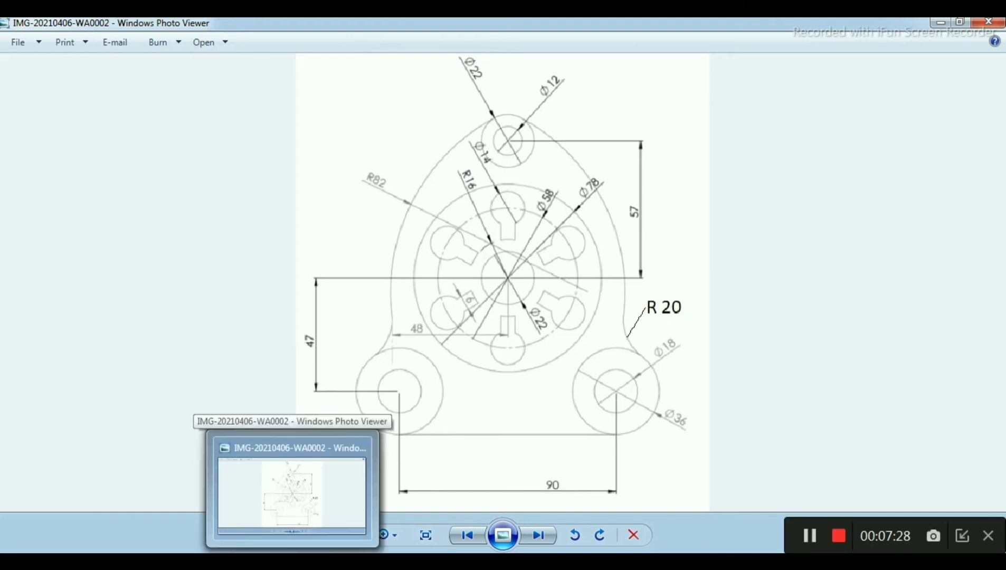
pyautogui.click(332, 561)
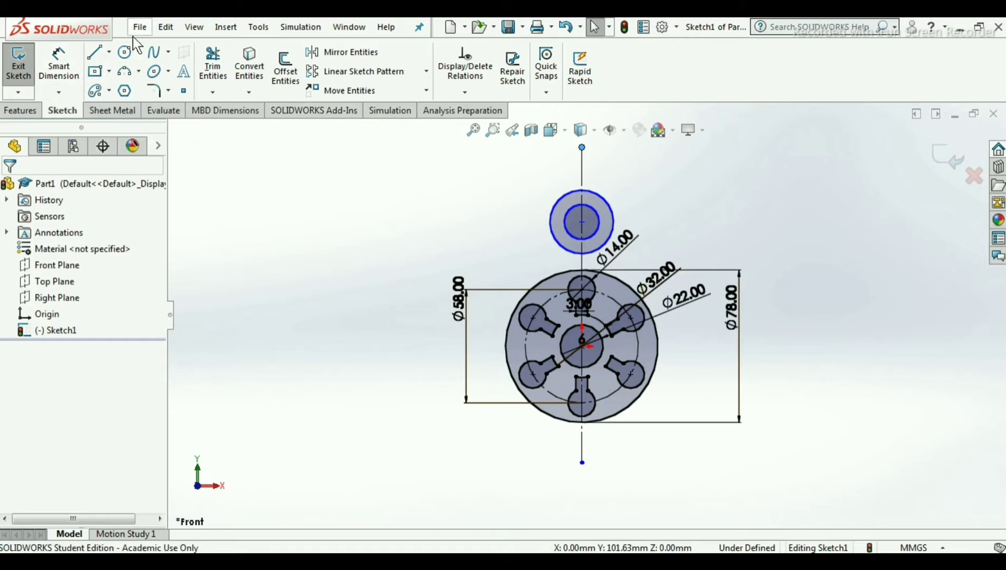
pyautogui.click(59, 65)
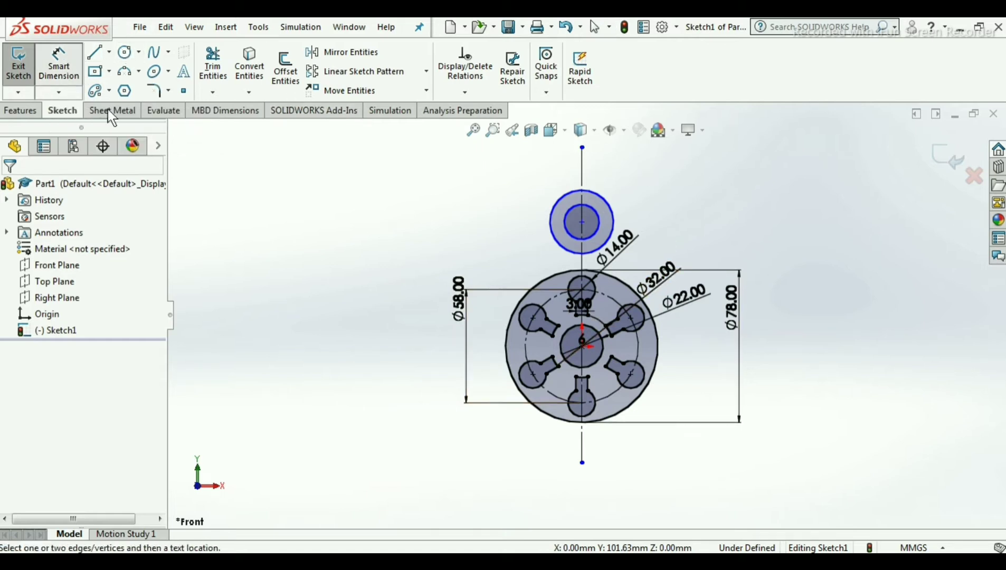
pyautogui.click(597, 212)
pyautogui.click(679, 184)
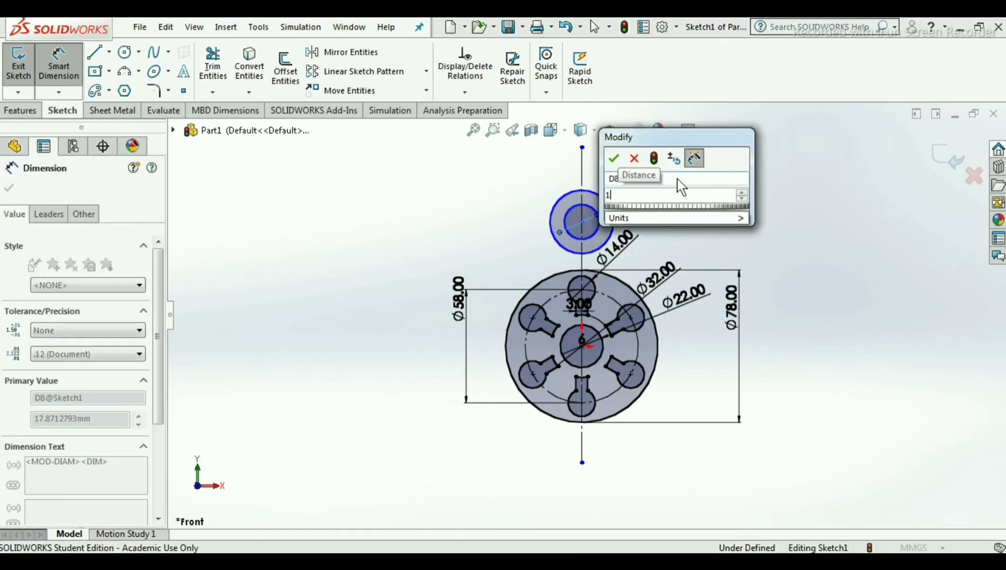
pyautogui.write('12')
pyautogui.click(614, 159)
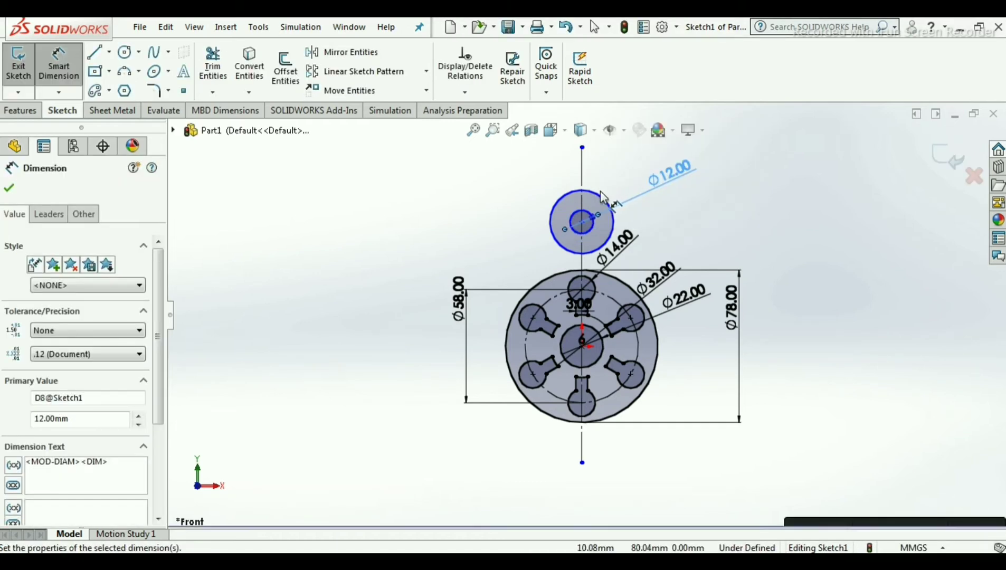
# Step: Recheck the reference drawing and dimension the outer of the two upper circles to a 22 mm diameter
pyautogui.click(602, 199)
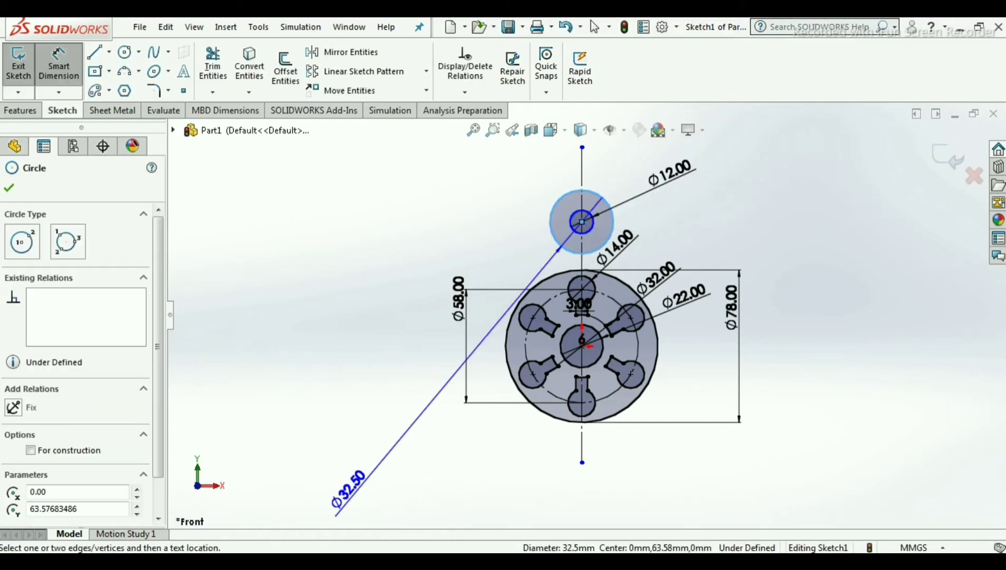
pyautogui.hotkey('alt', 'Tab')
pyautogui.hotkey('alt', 'Tab')
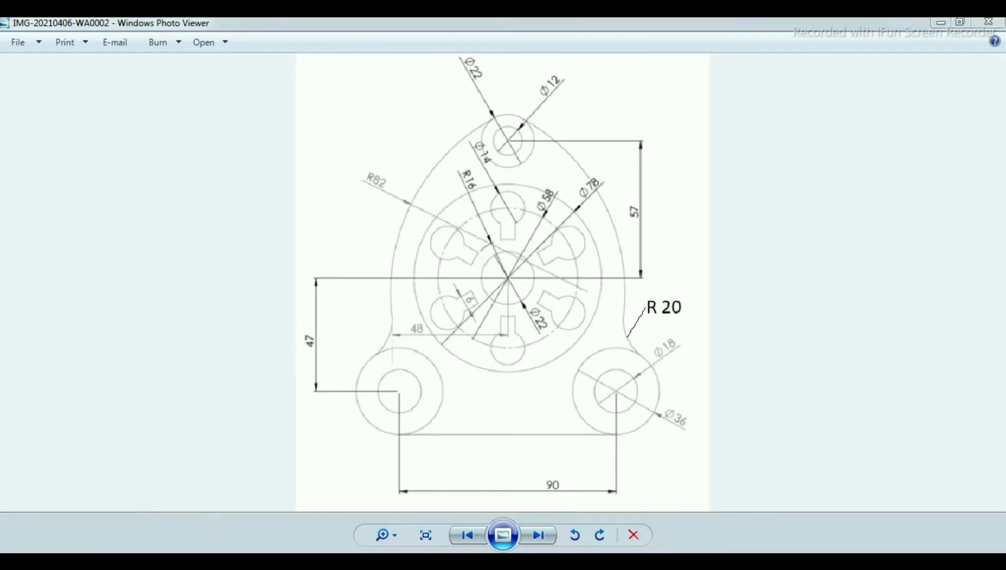
pyautogui.click(500, 189)
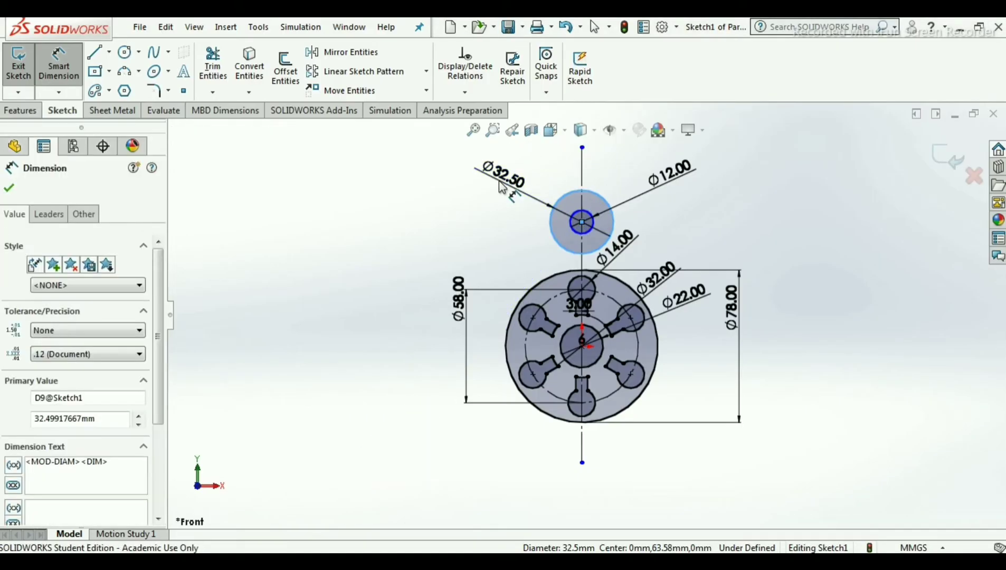
pyautogui.write('22')
pyautogui.click(435, 160)
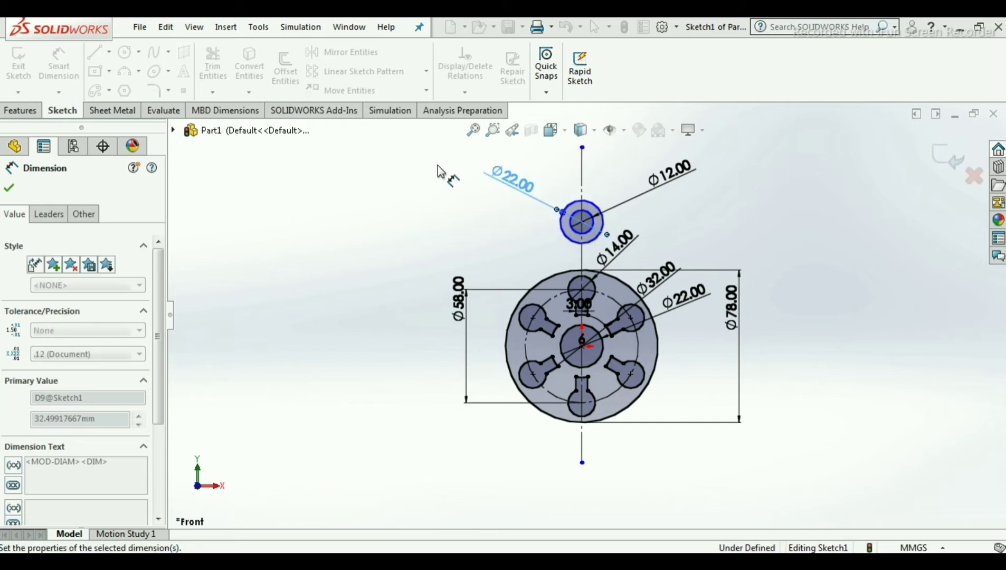
pyautogui.press('f')
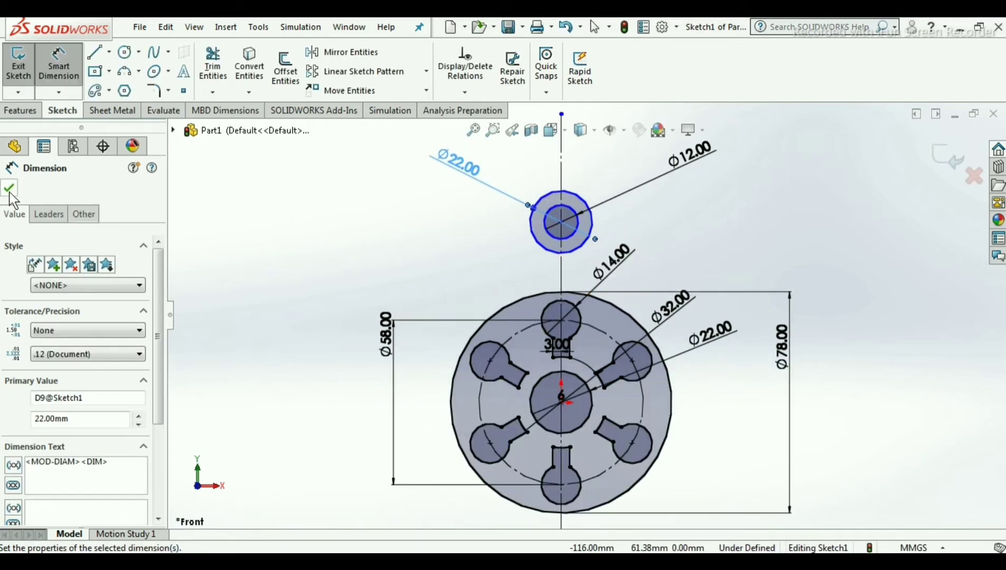
pyautogui.click(10, 189)
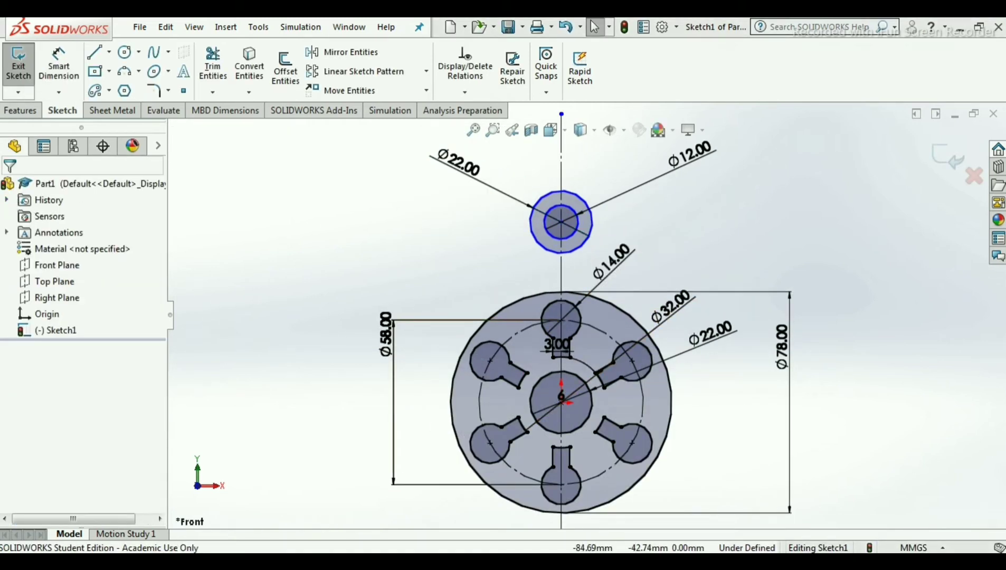
# Step: Check the reference drawing and dimension the vertical distance from the origin to the upper circles' center as 57 mm
pyautogui.hotkey('alt', 'Tab')
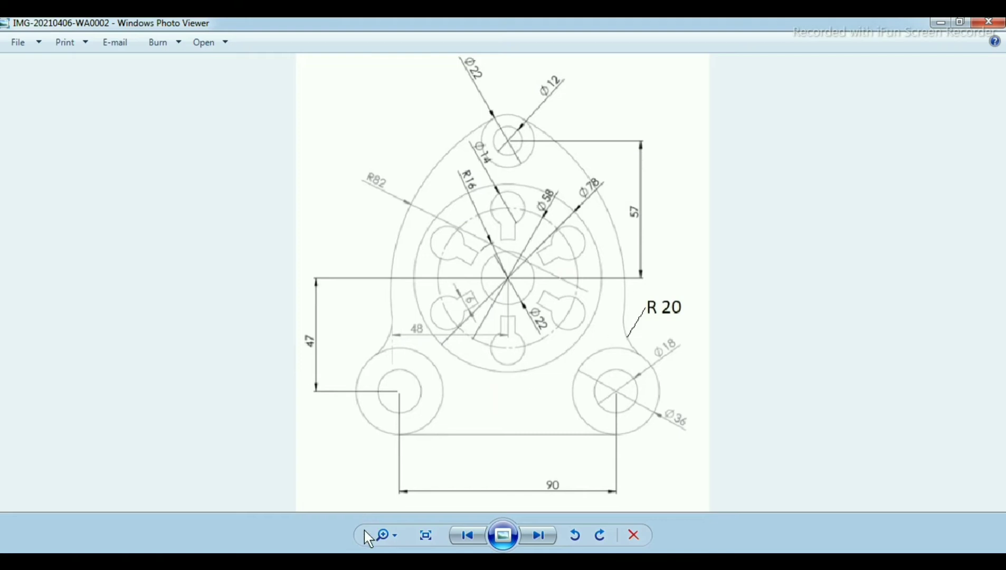
pyautogui.hotkey('alt', 'Tab')
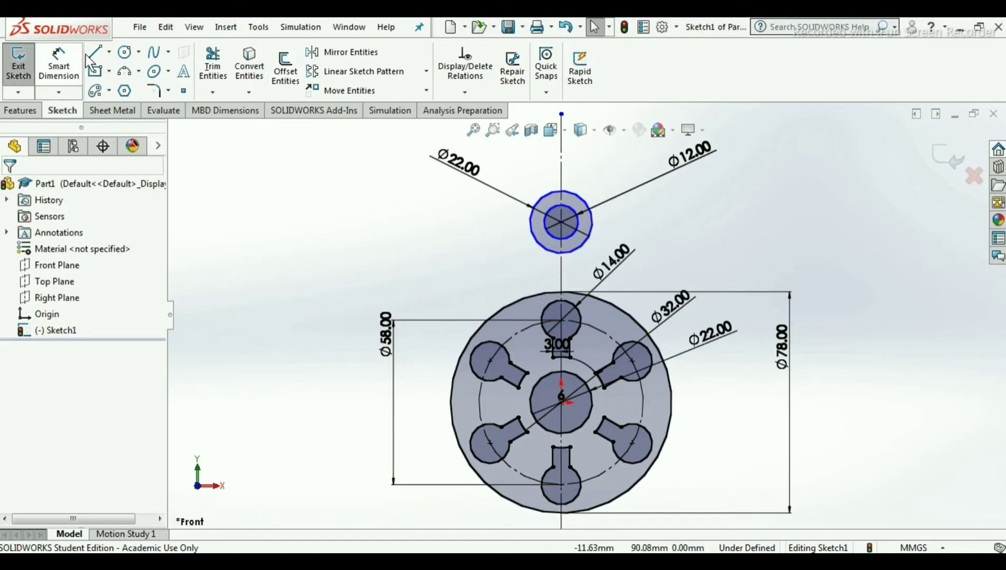
pyautogui.click(77, 68)
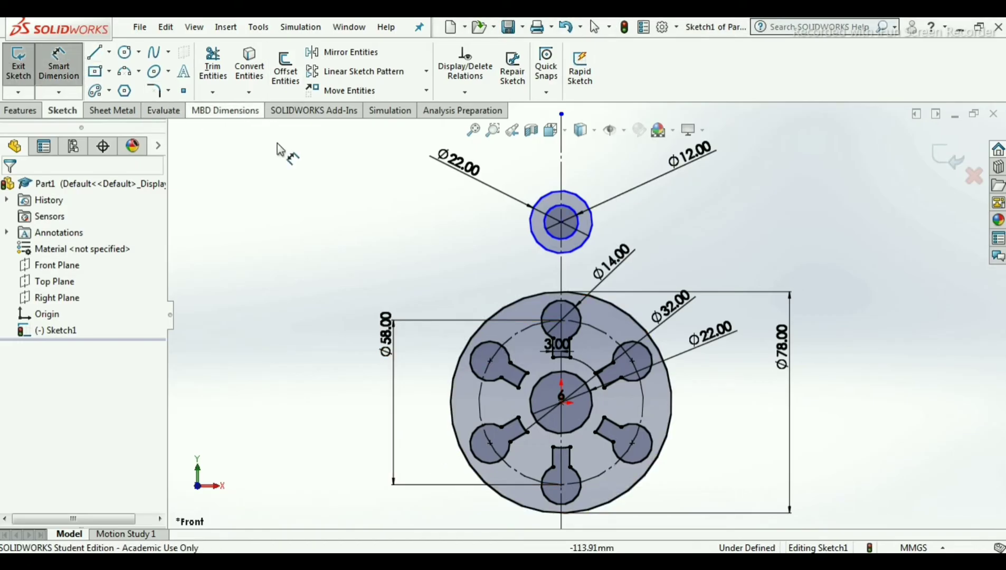
pyautogui.click(561, 222)
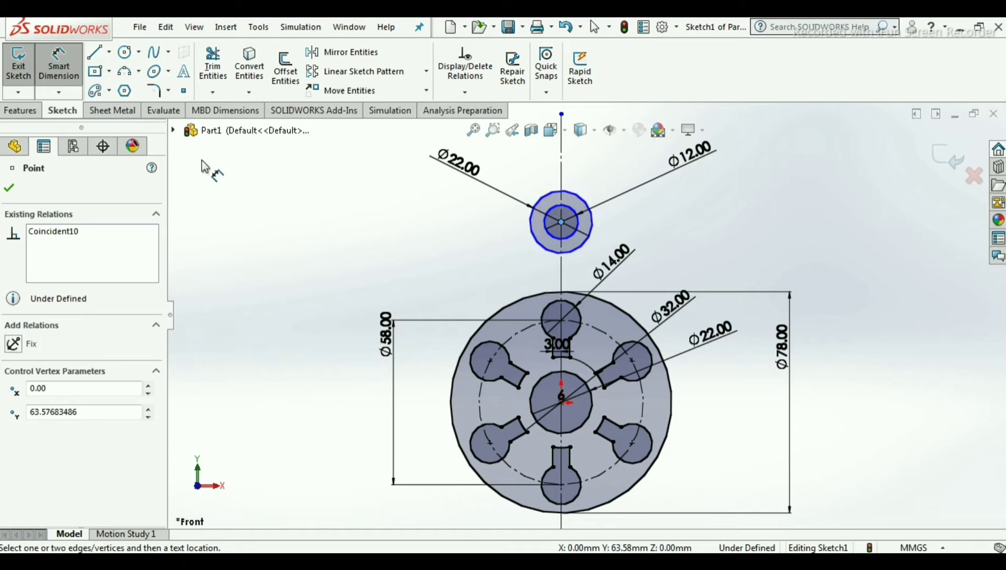
pyautogui.click(190, 271)
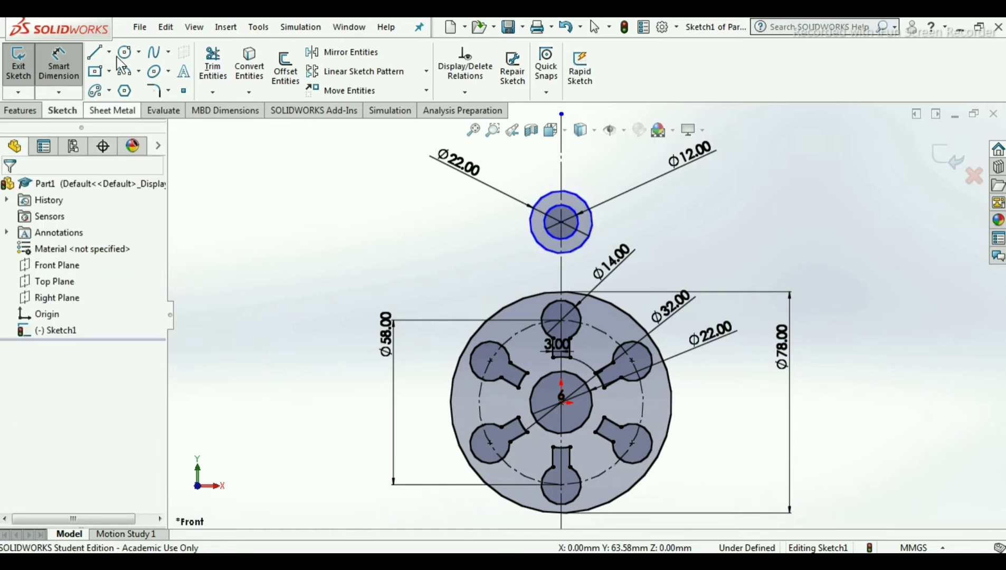
pyautogui.click(562, 223)
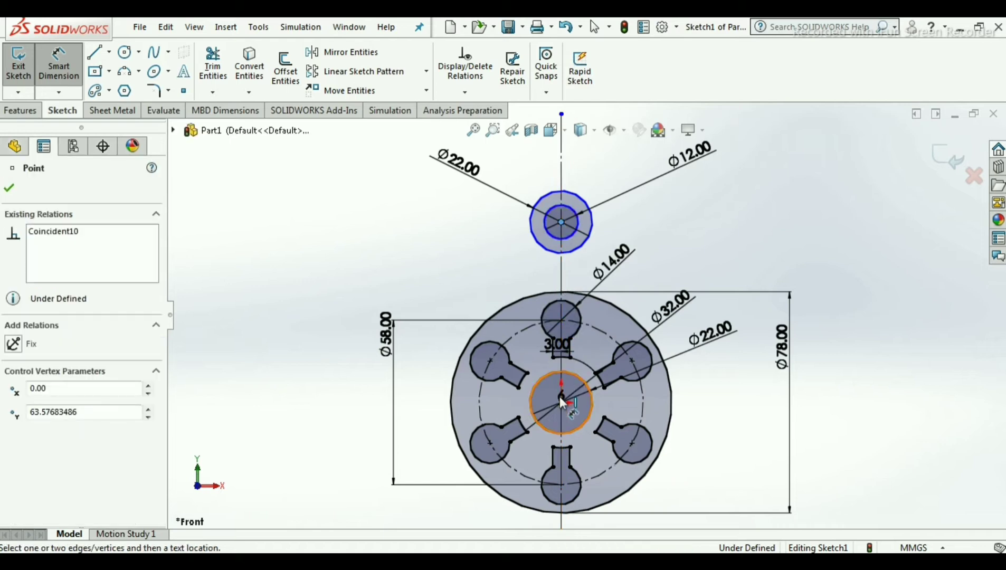
pyautogui.click(562, 403)
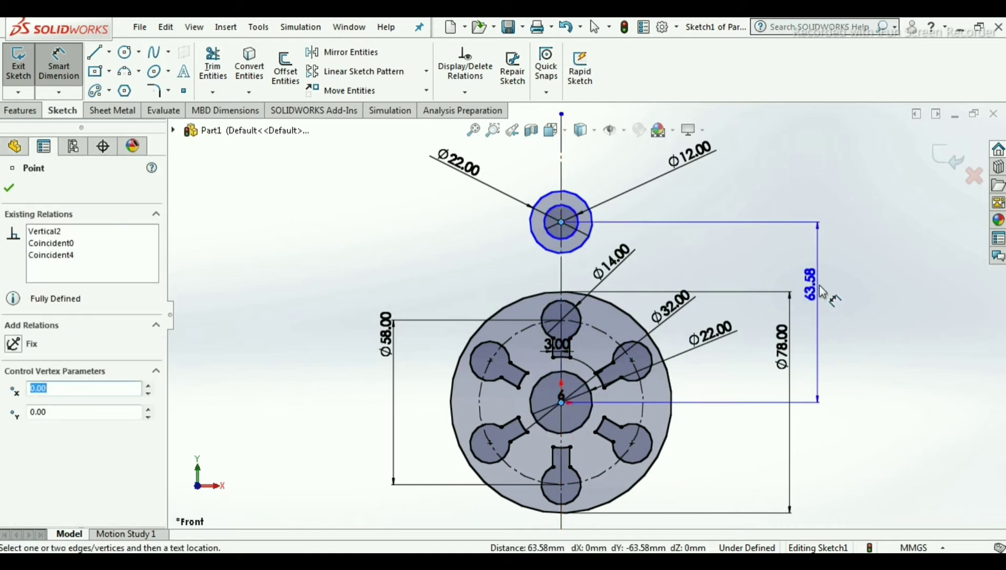
pyautogui.click(822, 307)
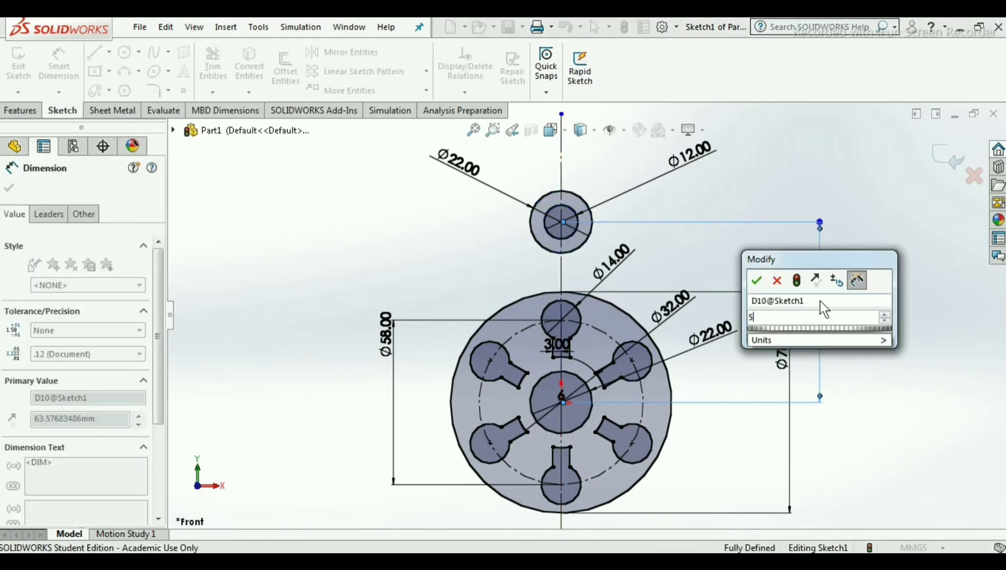
pyautogui.write('57')
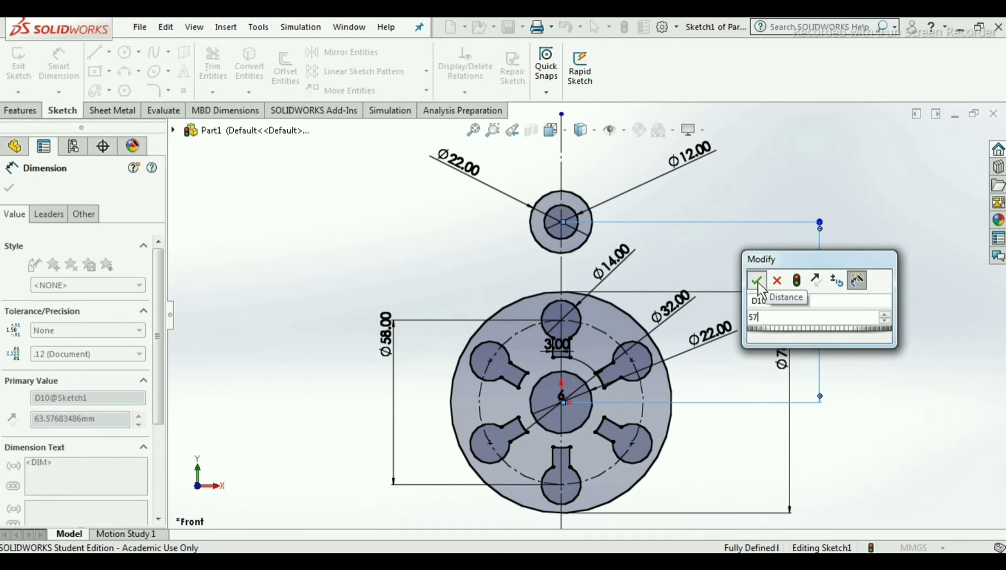
pyautogui.click(758, 283)
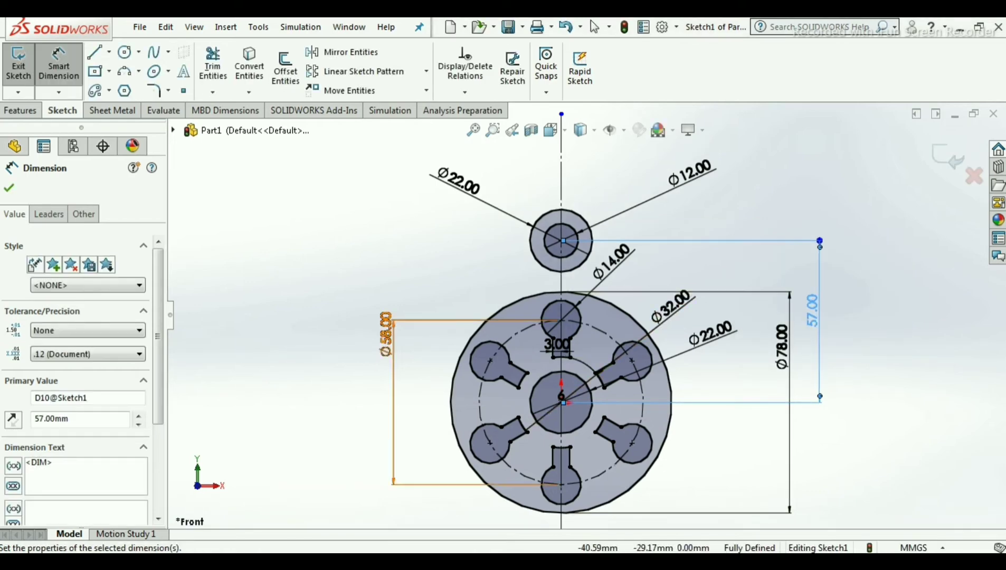
# Step: Check the lower bosses in the reference drawing and extend the vertical centerline downward, placing its lower end about 76 mm below the origin
pyautogui.hotkey('alt', 'Tab')
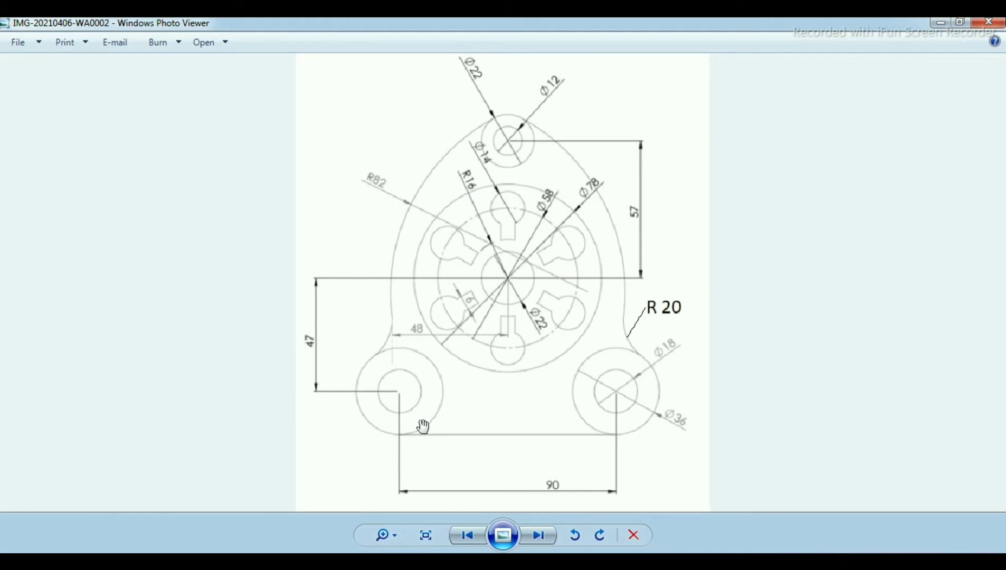
pyautogui.hotkey('alt', 'Tab')
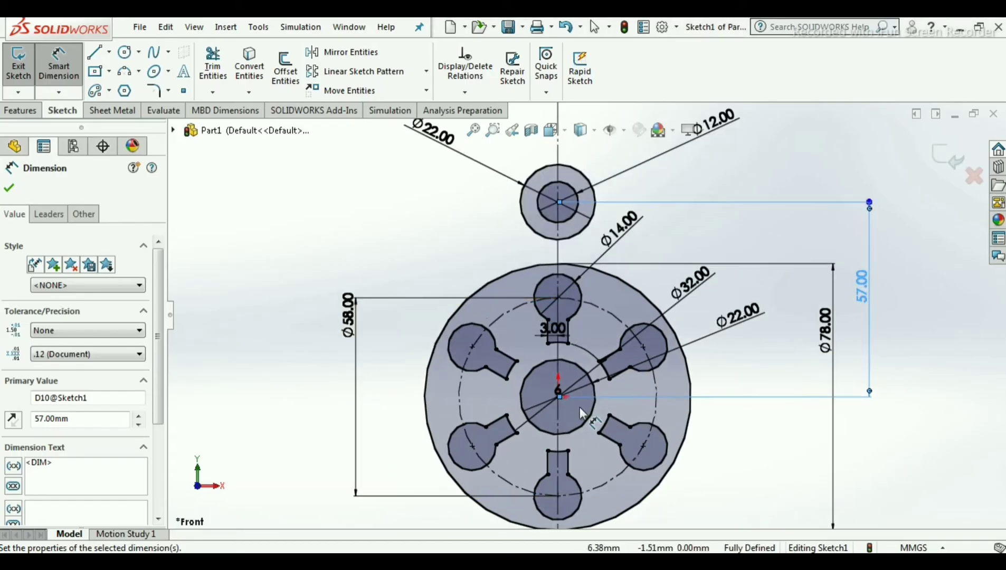
pyautogui.scroll(1, 580, 406)
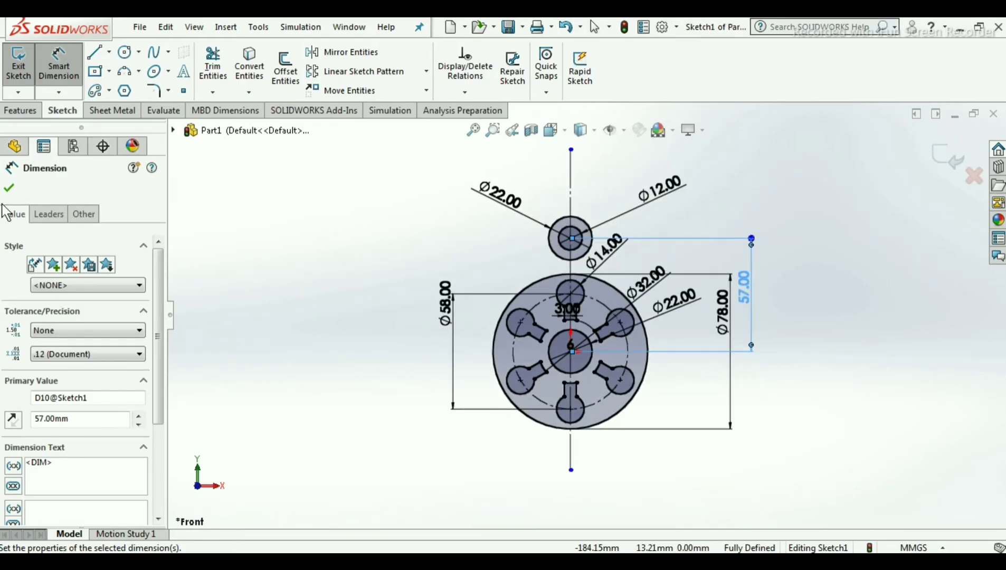
pyautogui.click(8, 188)
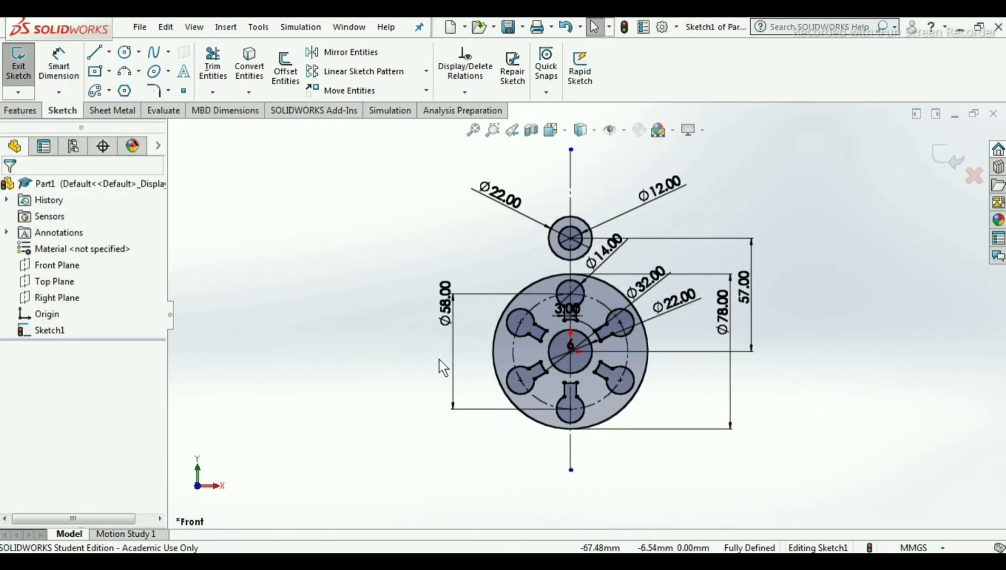
pyautogui.scroll(-1, 439, 360)
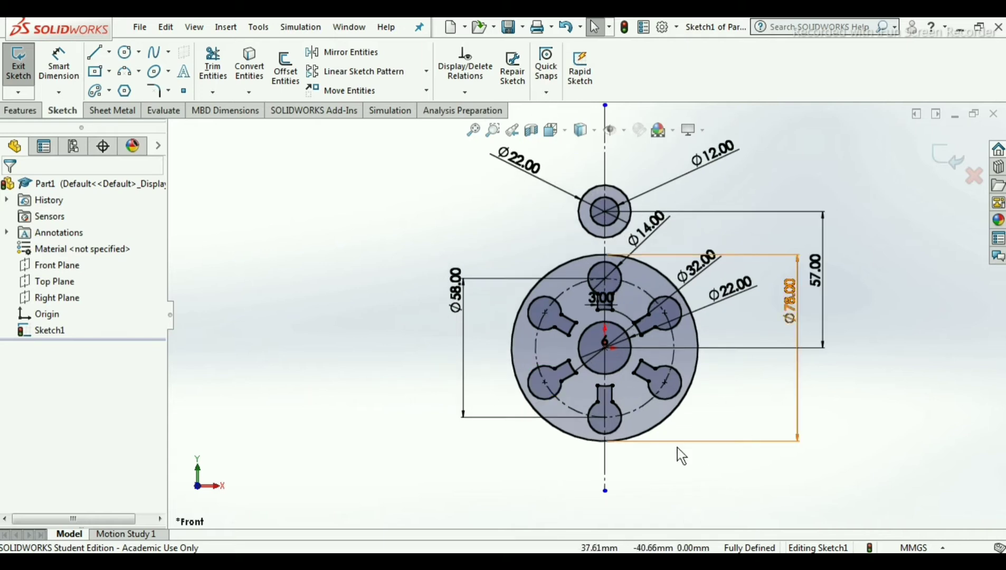
pyautogui.click(605, 491)
pyautogui.moveTo(605, 491); pyautogui.dragTo(605, 527)
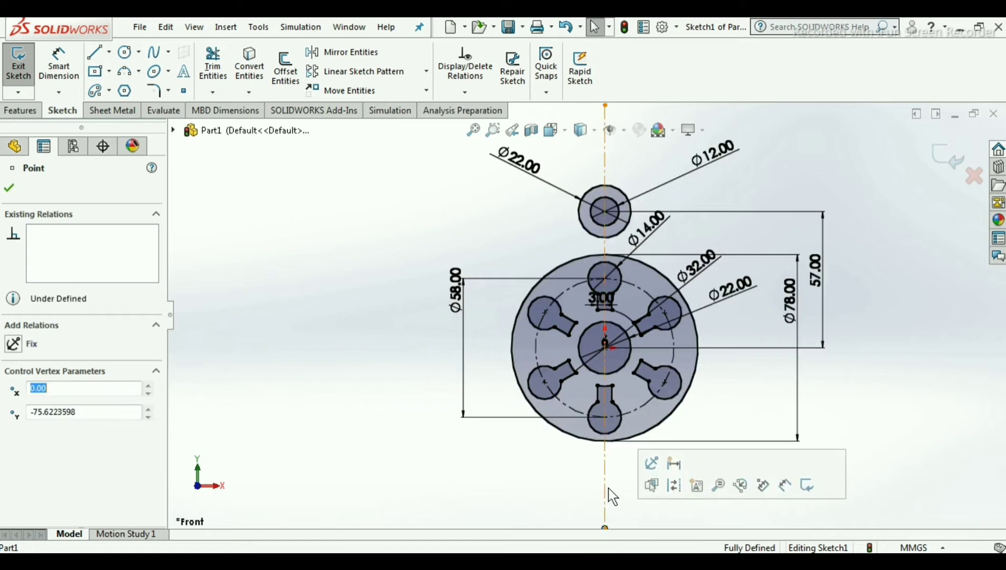
pyautogui.click(453, 442)
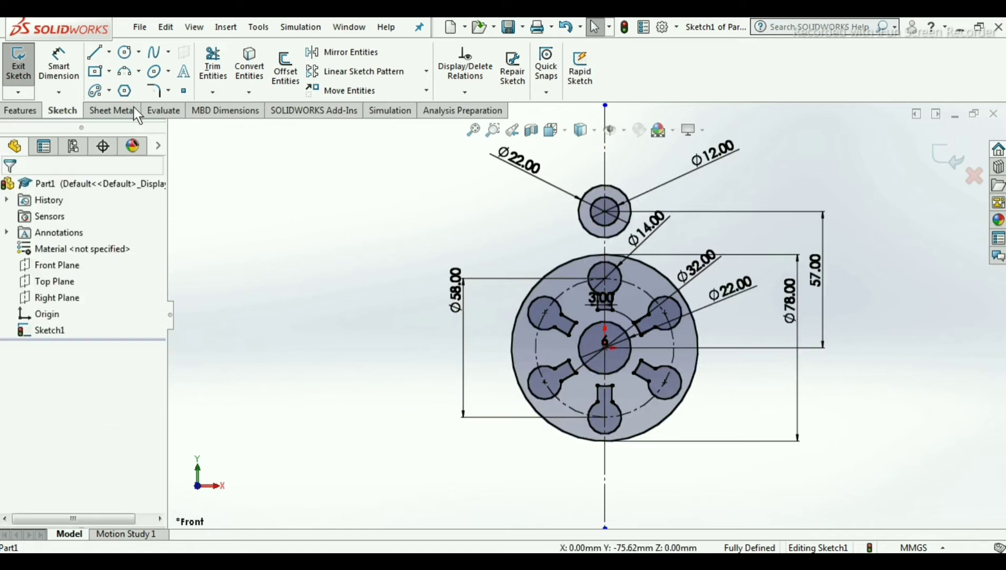
# Step: Sketch two concentric circles, about 41.5 mm and 65 mm in diameter, centered about 65 mm left of and 50 mm below the origin
pyautogui.click(125, 52)
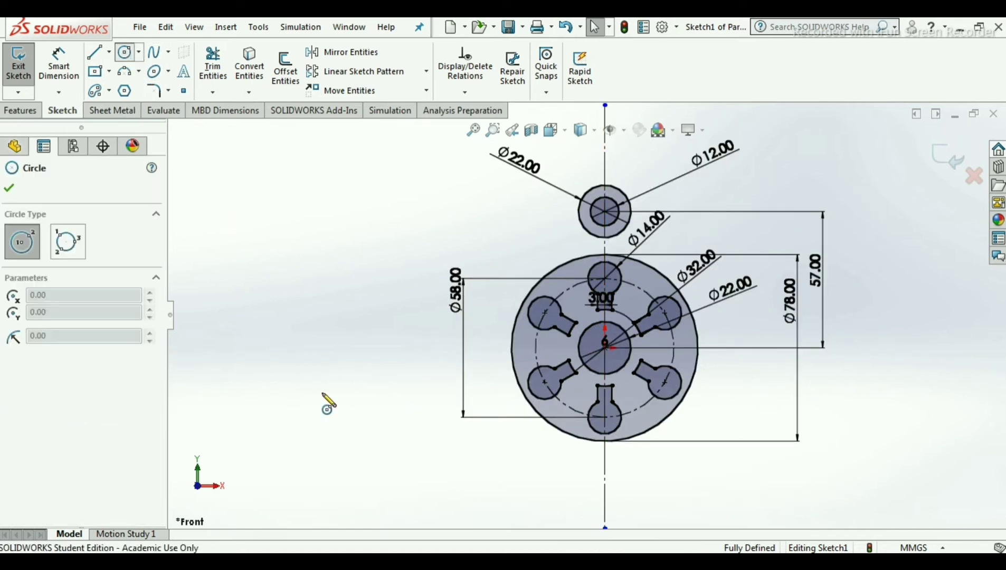
pyautogui.click(450, 467)
pyautogui.click(456, 514)
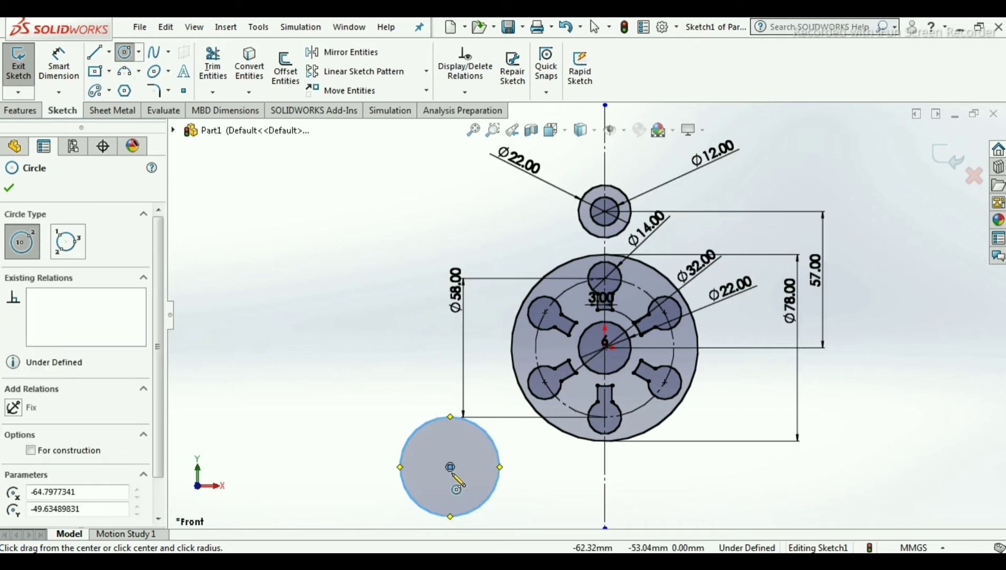
pyautogui.click(450, 467)
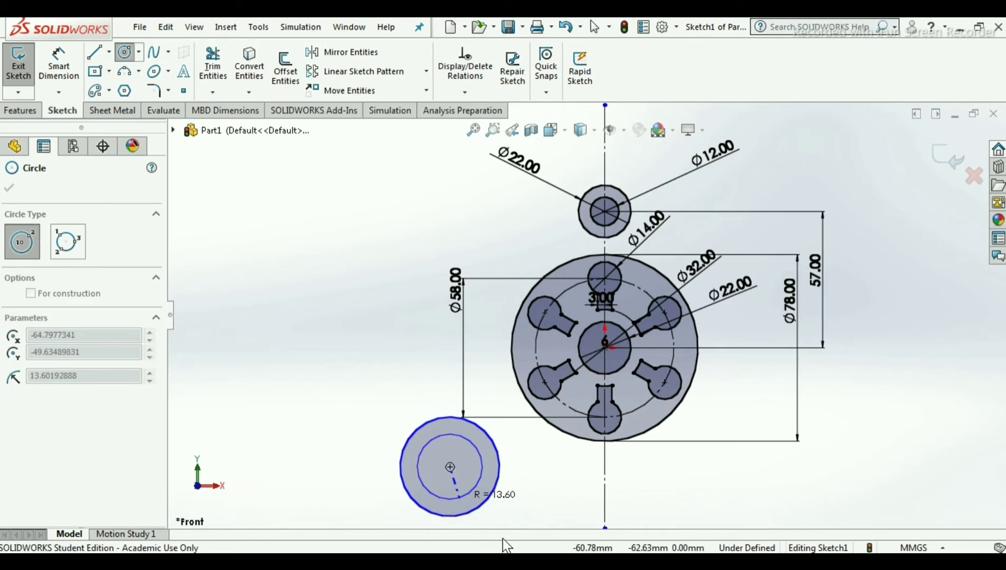
pyautogui.click(524, 496)
pyautogui.press('Escape')
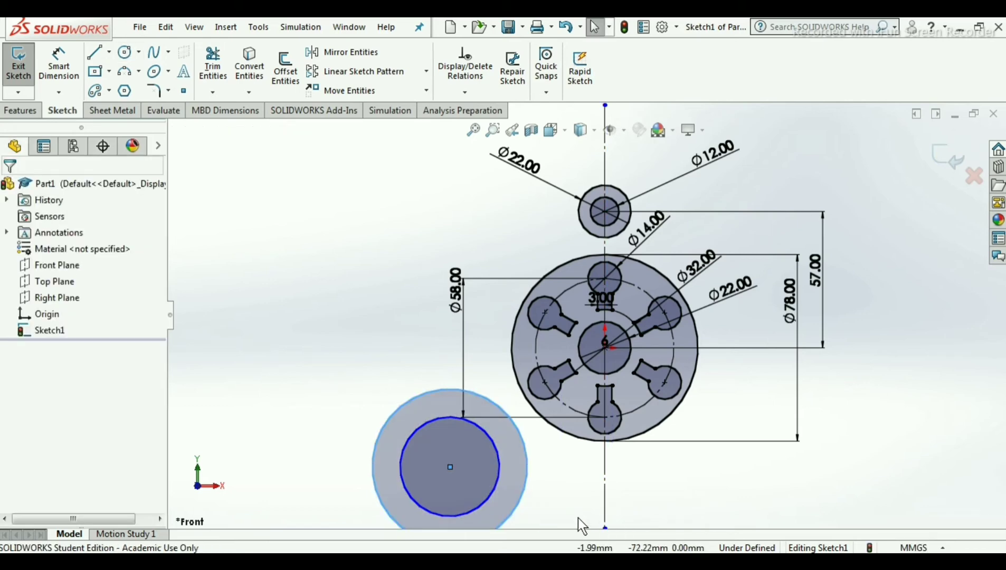
# Step: Check the lower boss sizes in the reference drawing and dimension the inner of the two lower-left circles to an 18 mm diameter
pyautogui.scroll(1, 570, 492)
pyautogui.hotkey('alt', 'Tab')
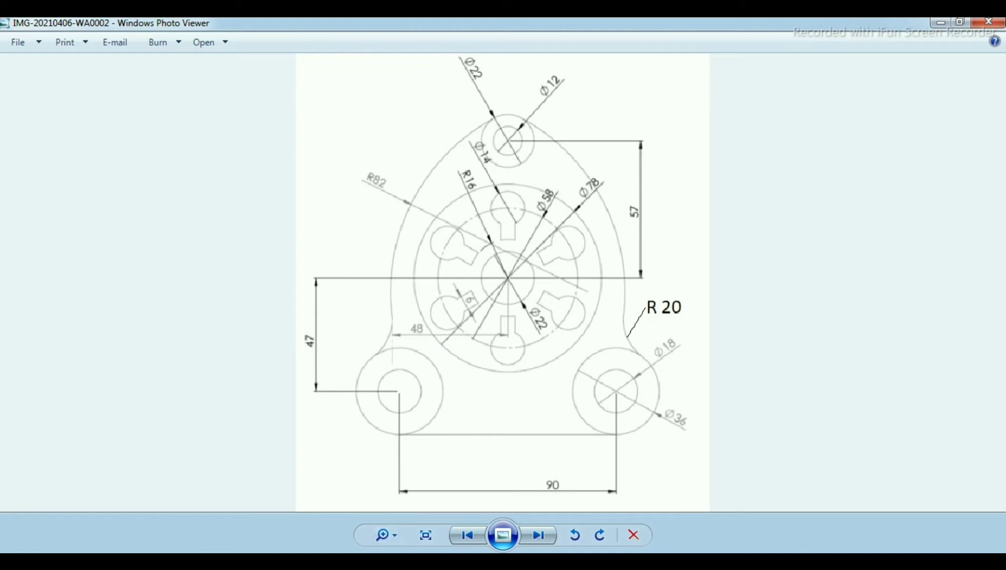
pyautogui.click(292, 561)
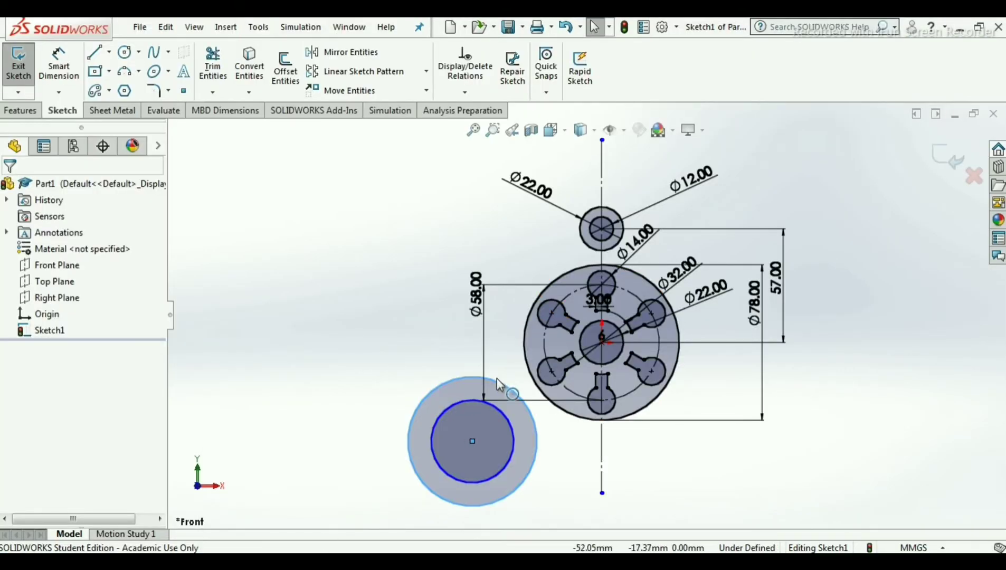
pyautogui.click(58, 66)
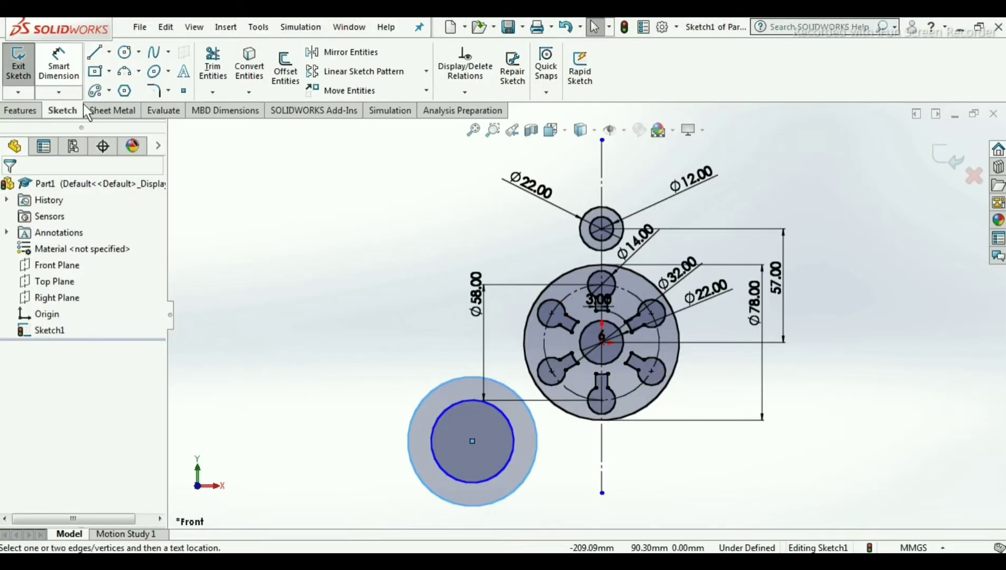
pyautogui.click(438, 416)
pyautogui.click(383, 322)
pyautogui.write('1')
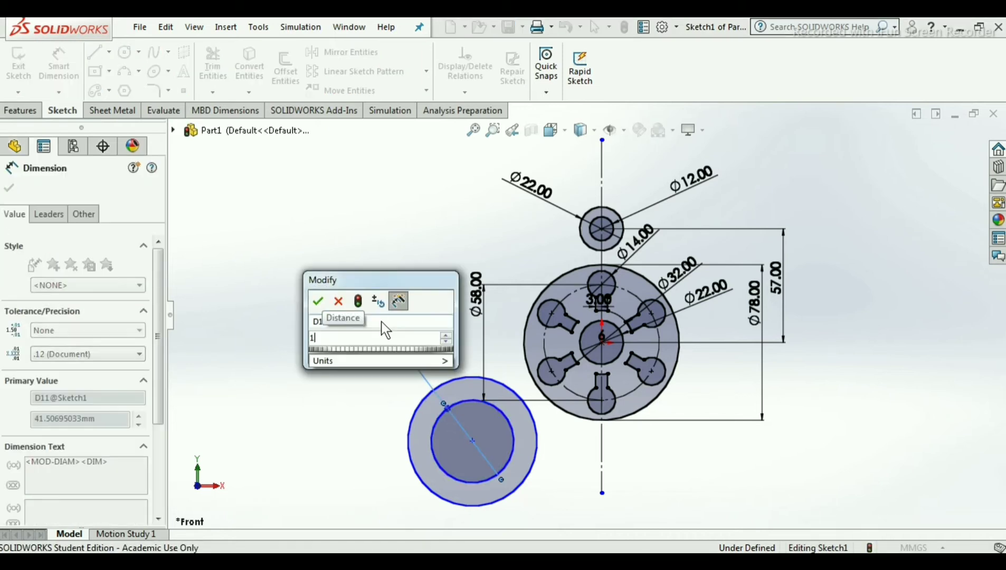
pyautogui.write('8')
pyautogui.click(320, 301)
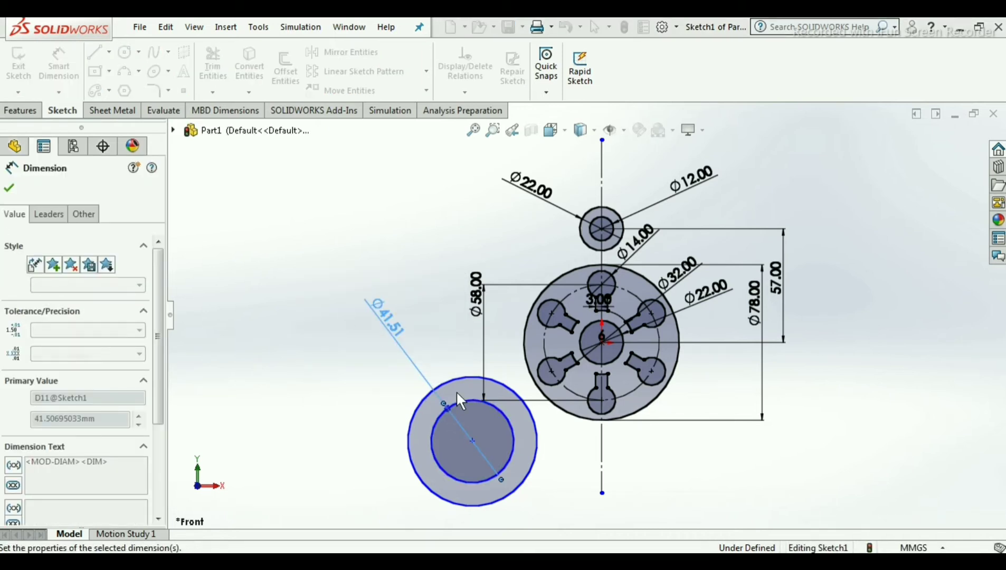
# Step: Dimension the outer of the two lower-left circles to a 36 mm diameter
pyautogui.click(428, 394)
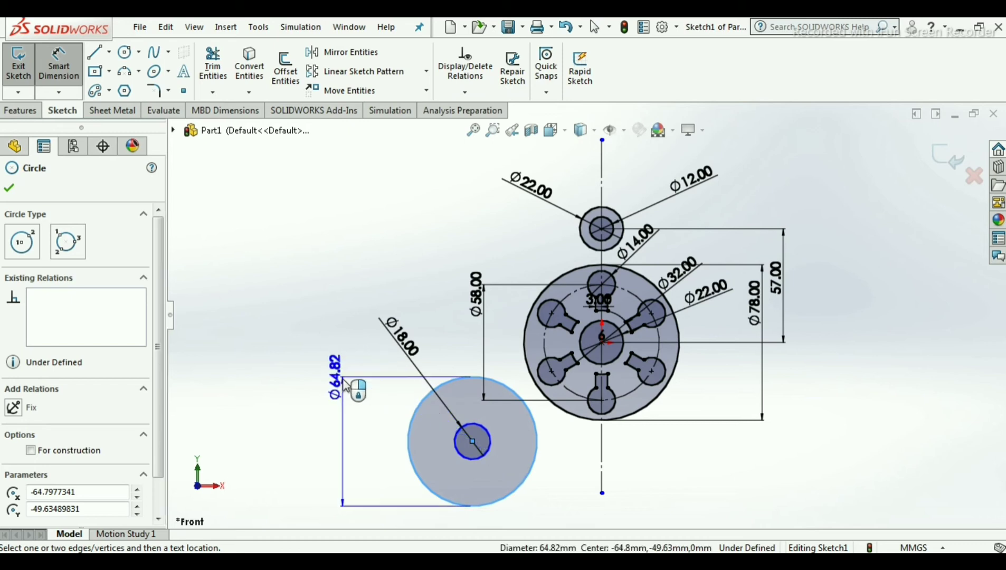
pyautogui.click(346, 385)
pyautogui.write('3')
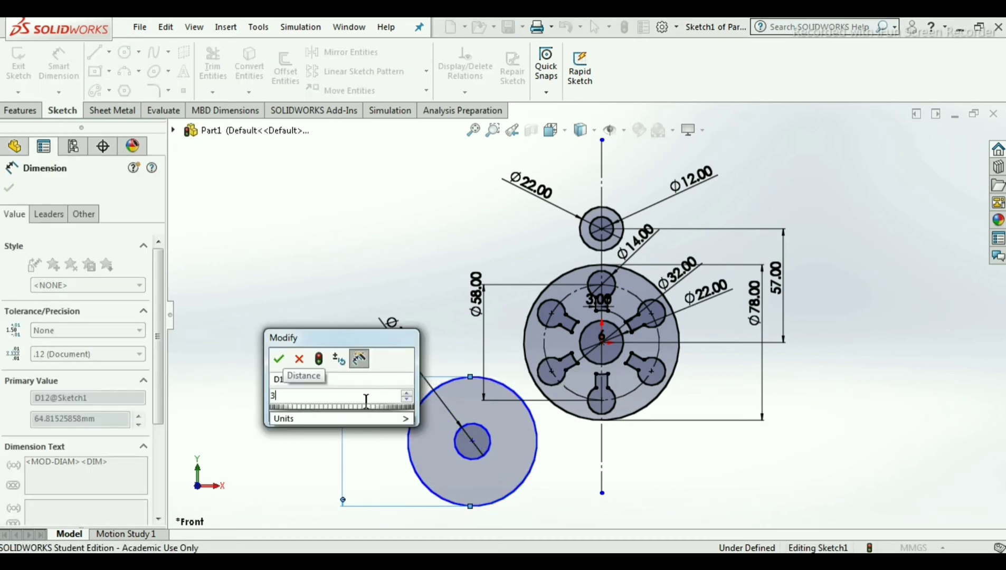
pyautogui.write('6')
pyautogui.click(278, 361)
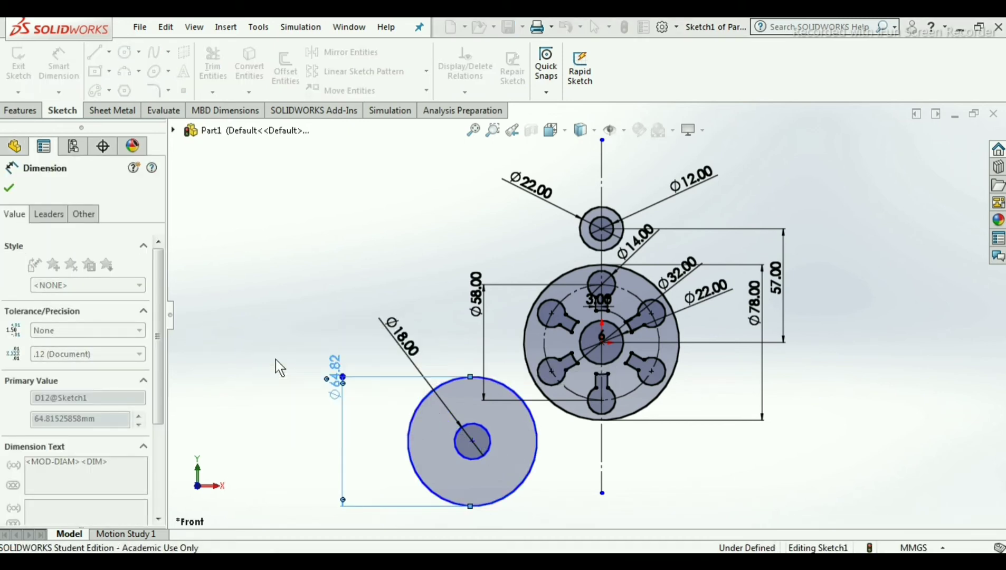
pyautogui.click(9, 190)
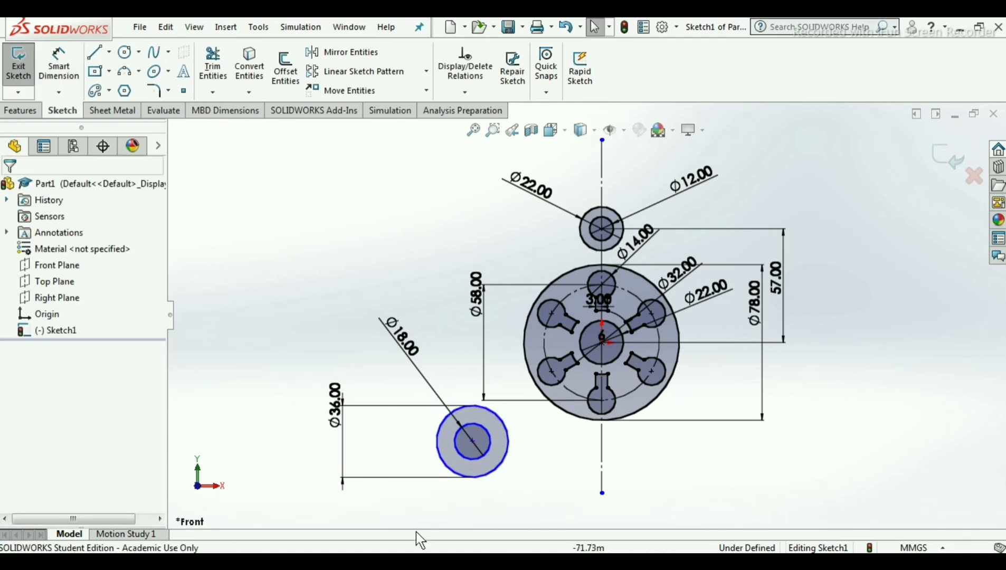
# Step: Check the lower boss spacing in the reference drawing and dimension the lower-left circles' center 45 mm horizontally from the vertical centerline
pyautogui.click(415, 561)
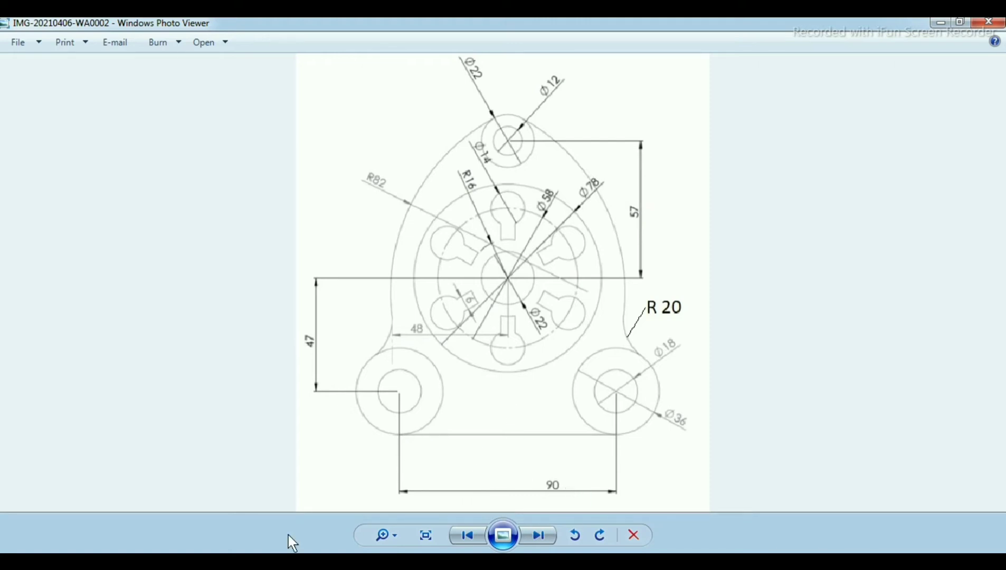
pyautogui.click(415, 560)
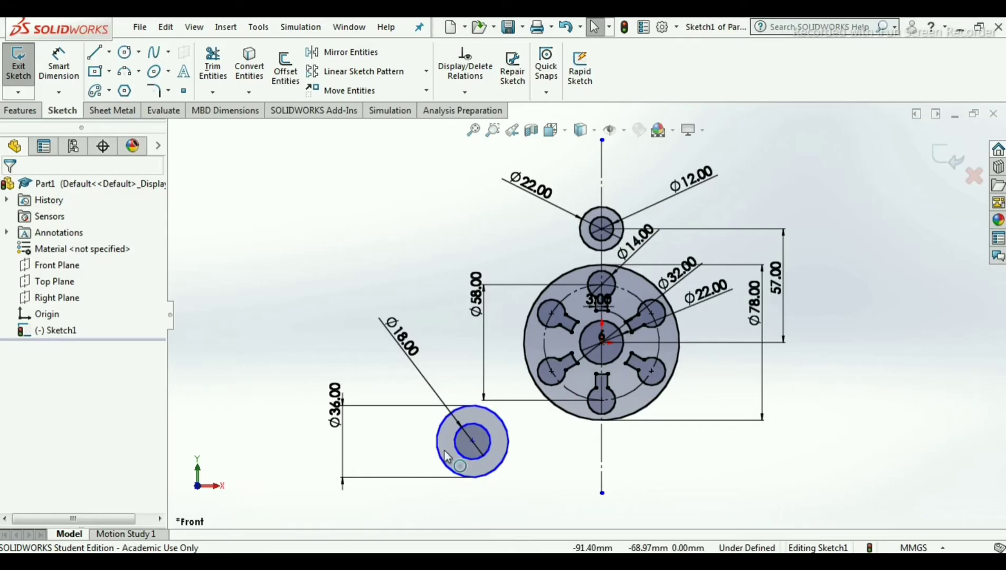
pyautogui.click(69, 65)
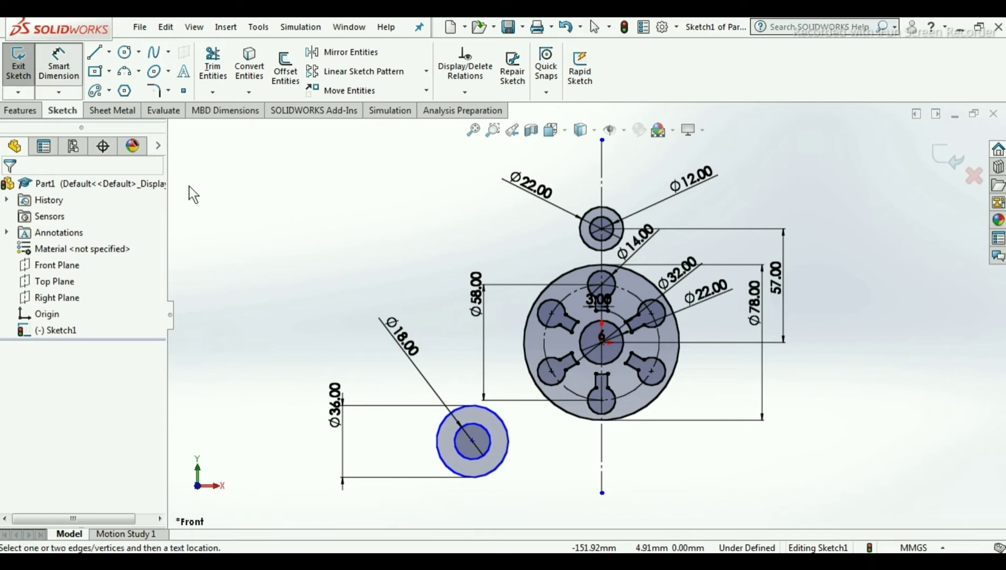
pyautogui.click(472, 441)
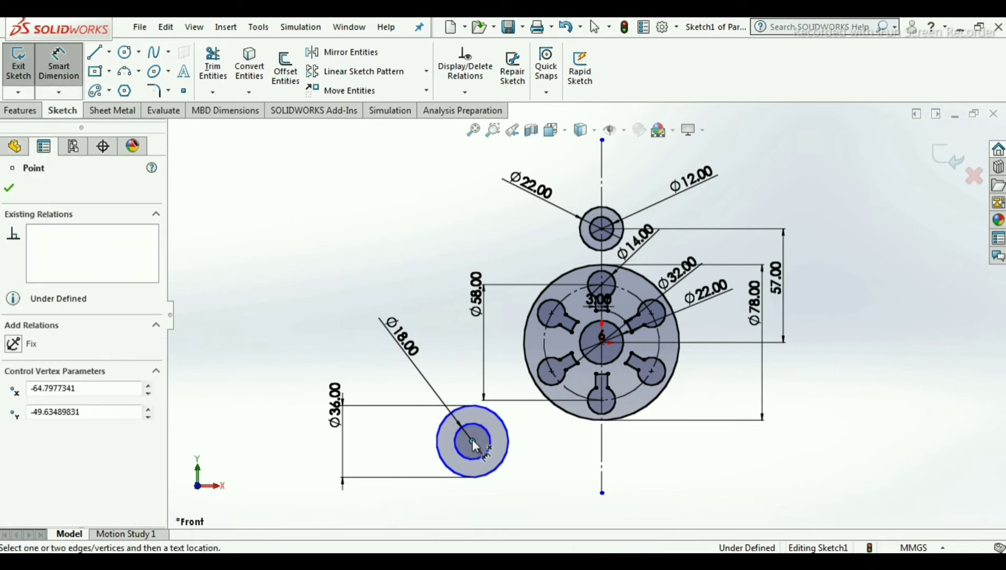
pyautogui.click(602, 455)
pyautogui.click(526, 507)
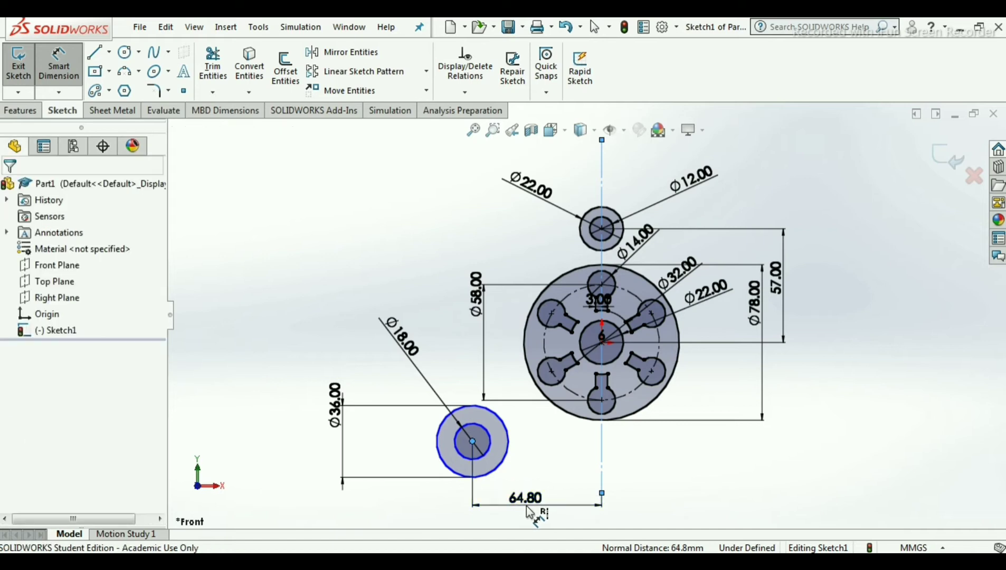
pyautogui.write('45')
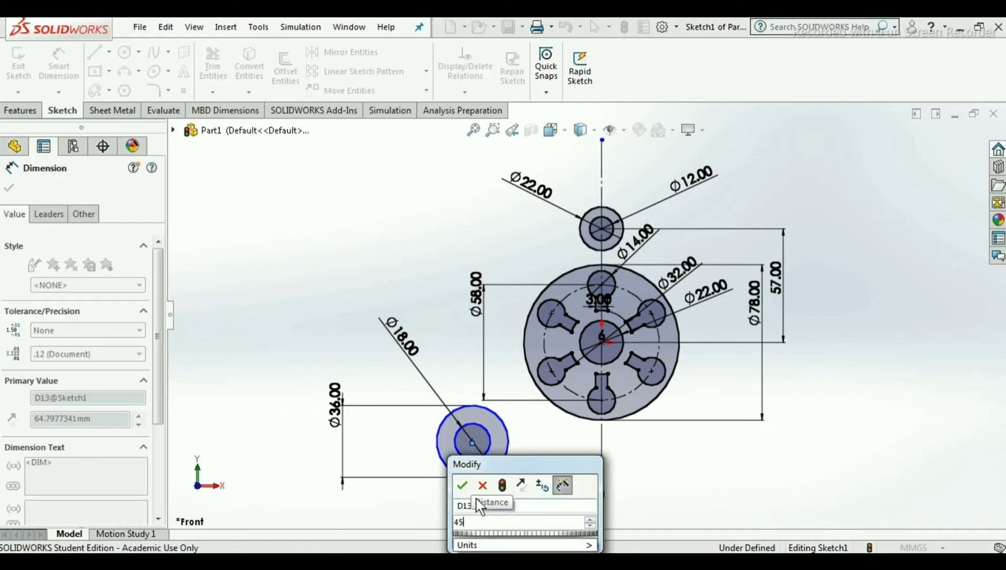
pyautogui.click(464, 486)
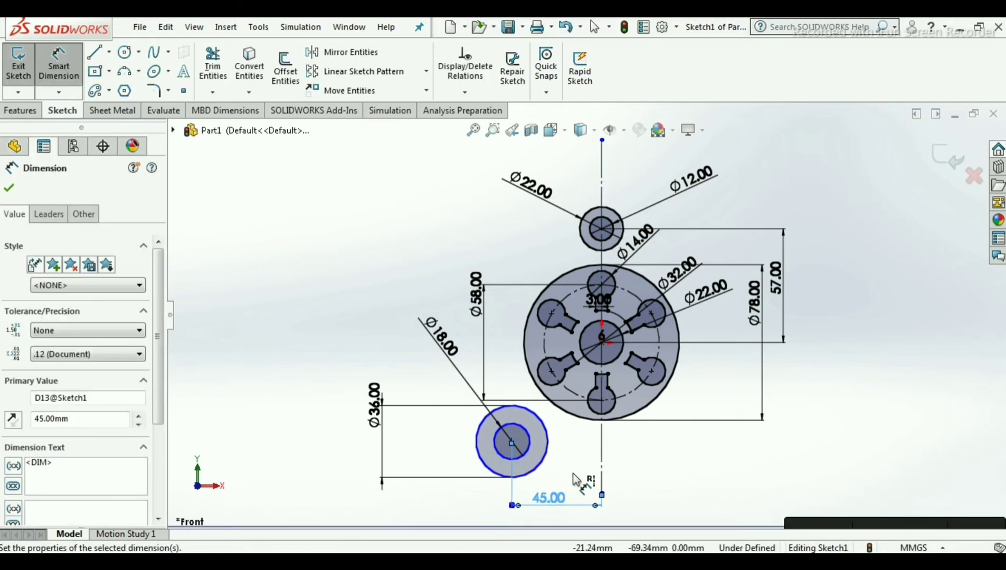
pyautogui.click(10, 189)
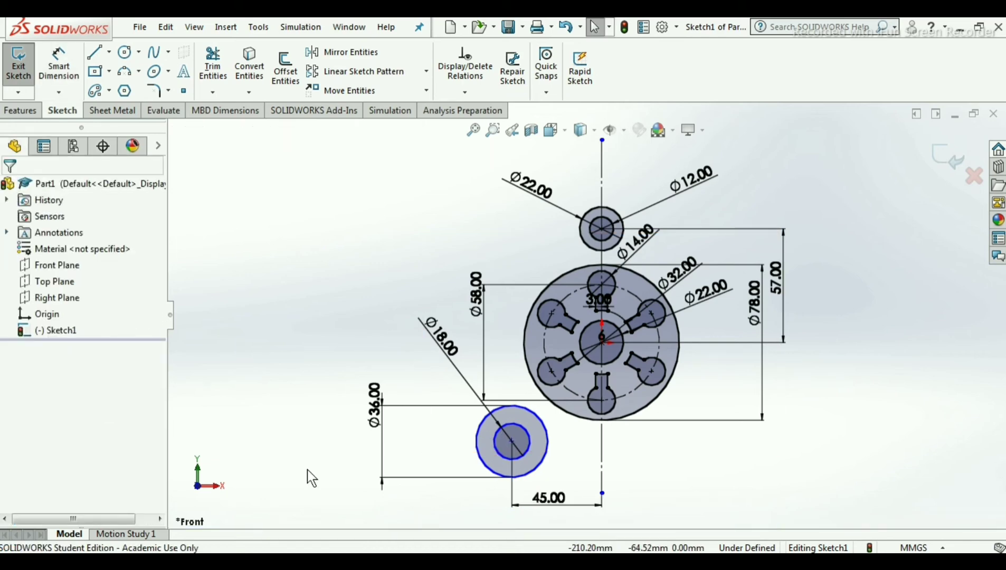
# Step: Check the vertical boss offset in the reference drawing and dimension the lower-left circles' center 47 mm below the origin
pyautogui.hotkey('alt', 'Tab')
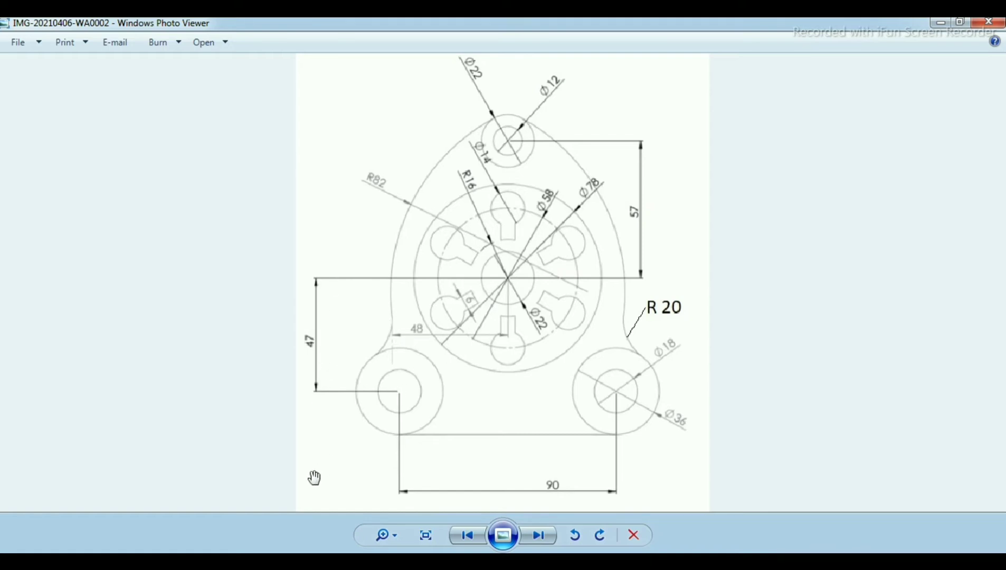
pyautogui.hotkey('alt', 'Tab')
pyautogui.click(59, 63)
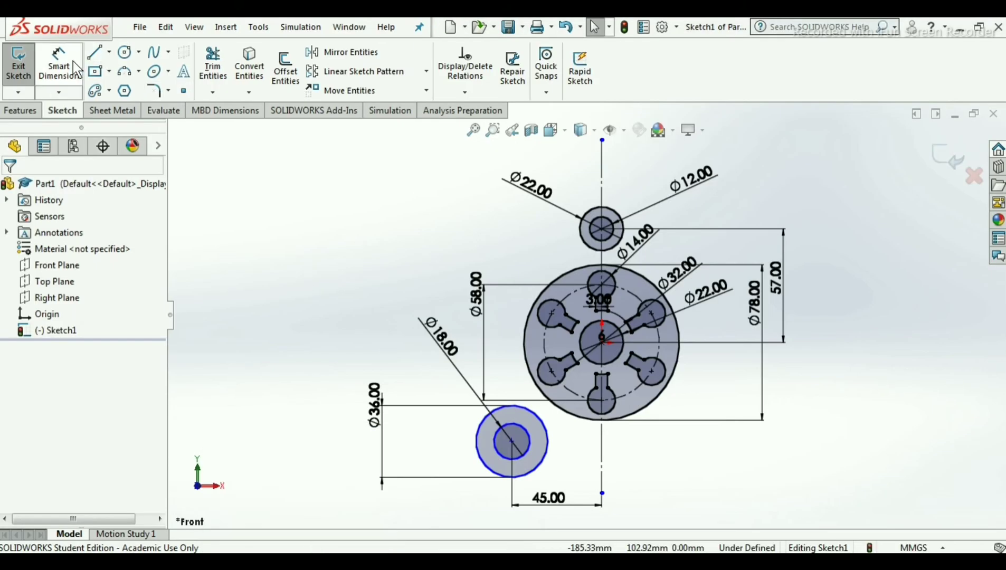
pyautogui.click(511, 443)
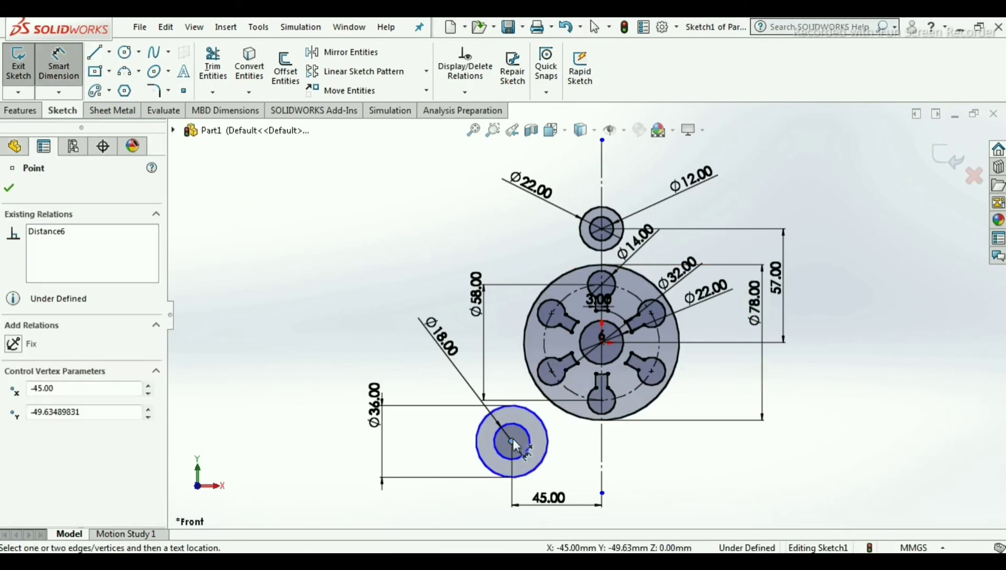
pyautogui.click(602, 343)
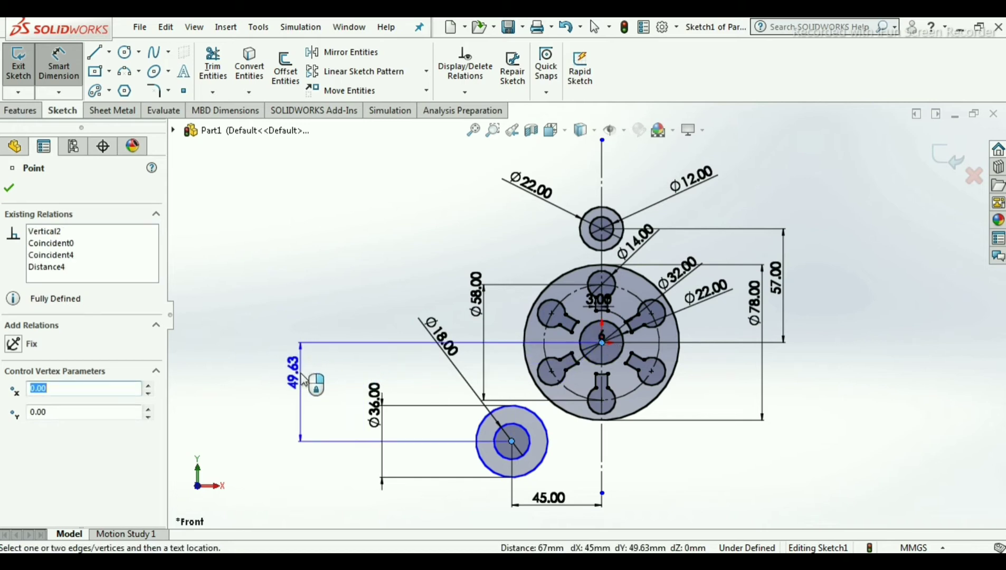
pyautogui.click(303, 381)
pyautogui.write('4')
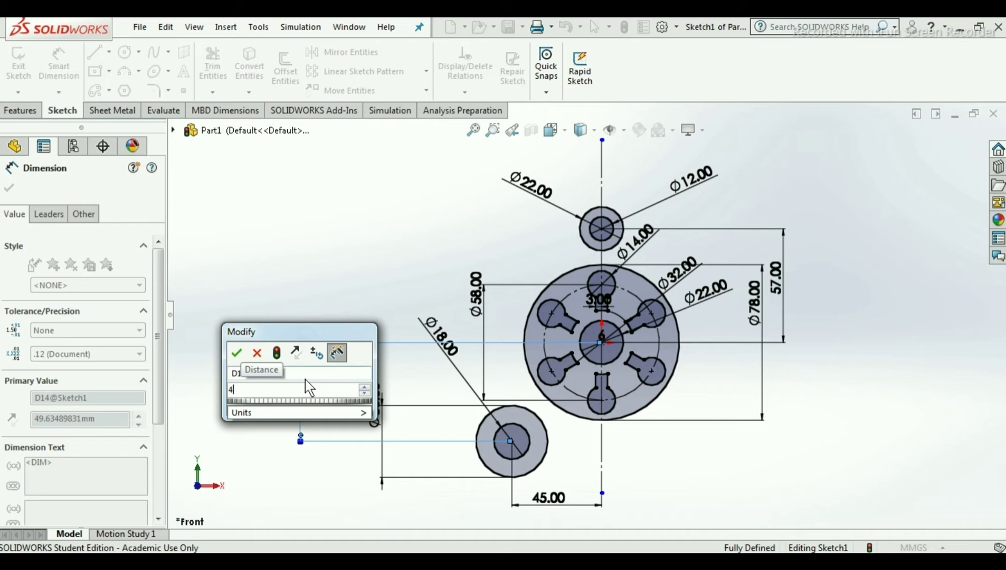
pyautogui.write('7')
pyautogui.click(236, 353)
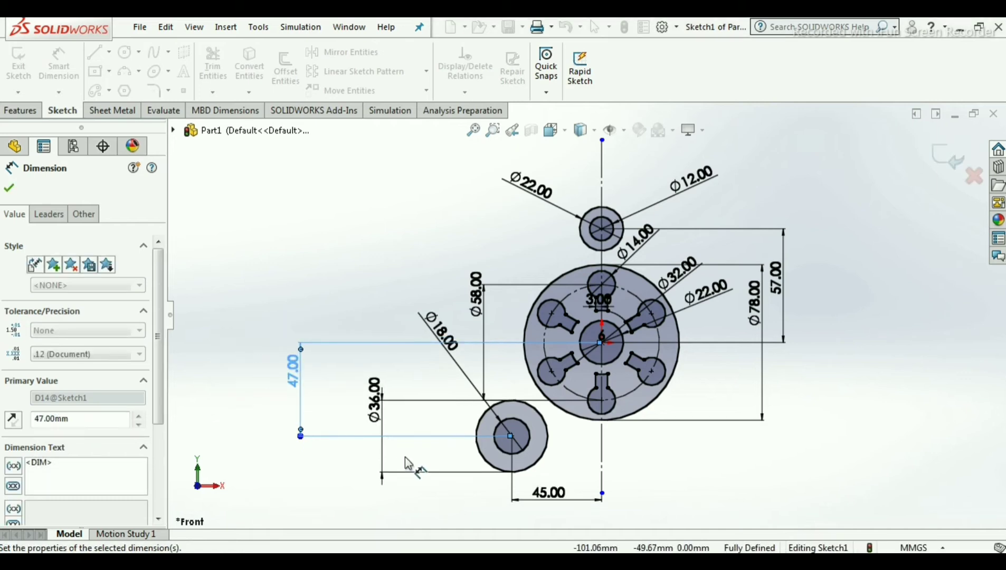
pyautogui.hotkey('alt', 'Tab')
pyautogui.hotkey('alt', 'Tab')
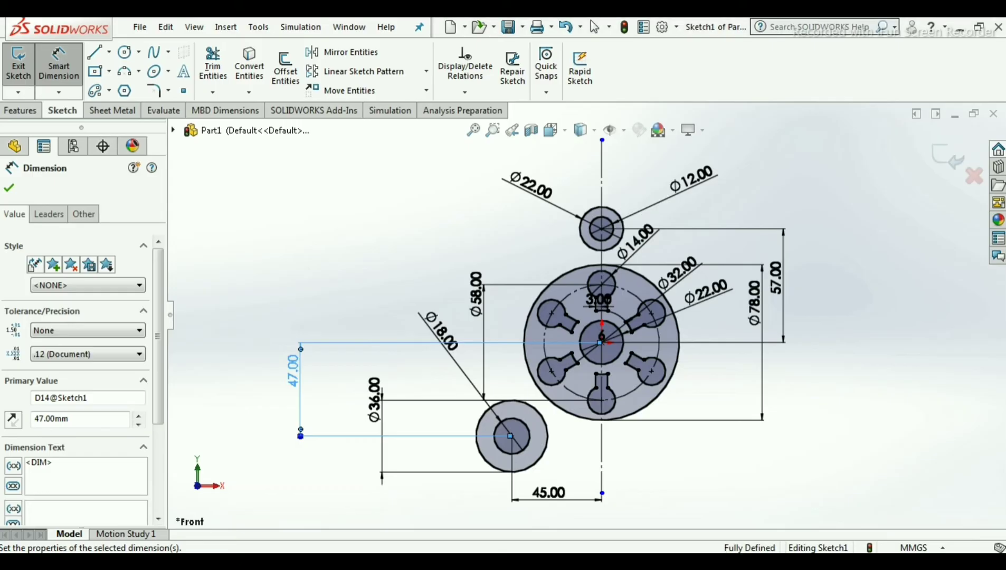
pyautogui.click(9, 189)
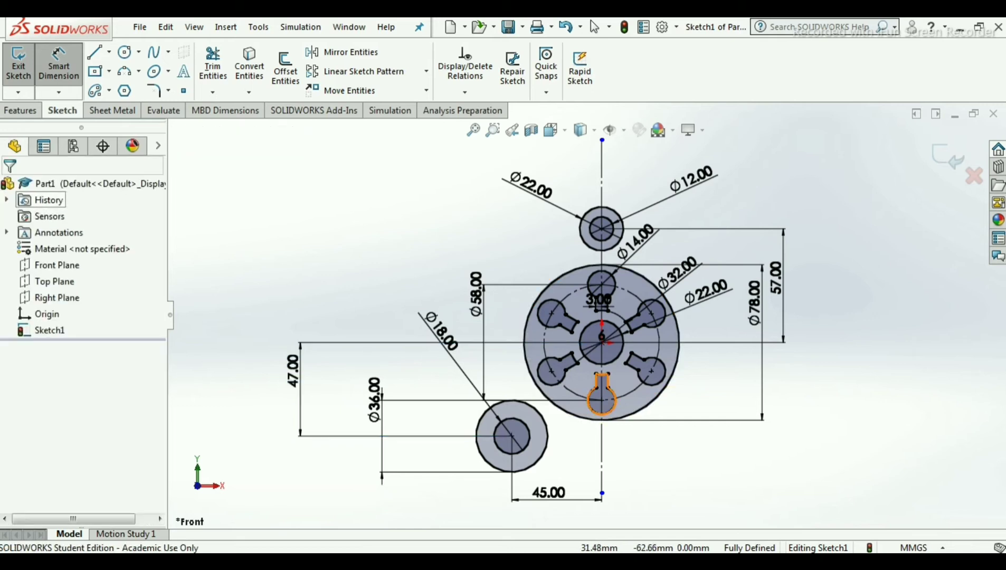
pyautogui.press('Escape')
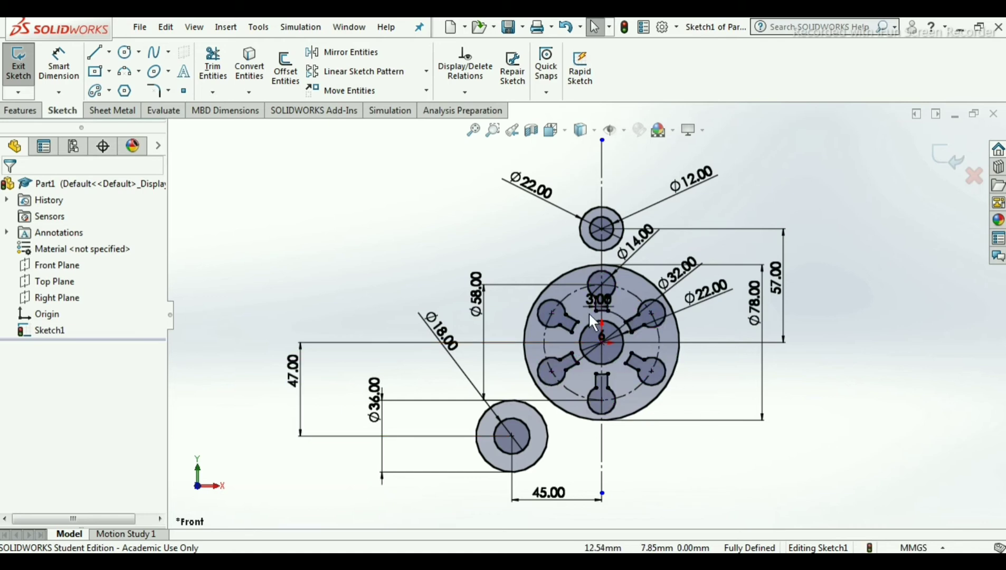
# Step: Sketch a circle about 41 mm in diameter in the empty area left of the plate, centered about 107 mm left of and 3 mm above the origin
pyautogui.scroll(-2, 704, 413)
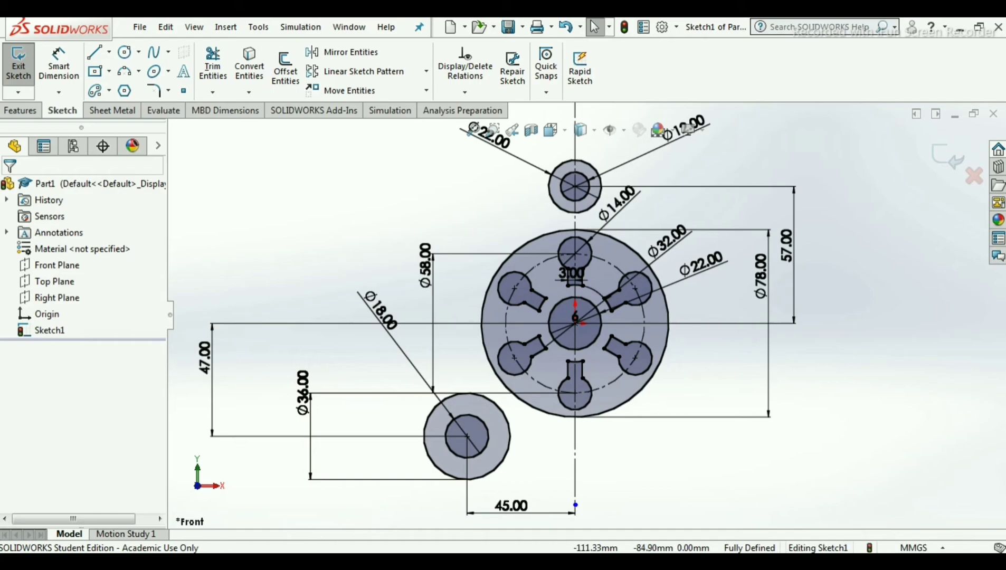
pyautogui.click(290, 561)
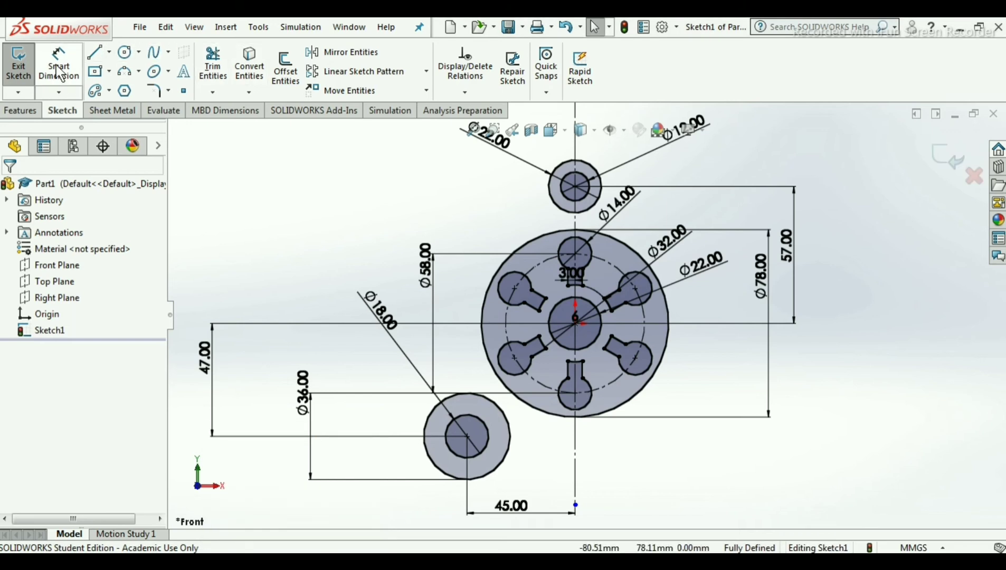
pyautogui.click(125, 52)
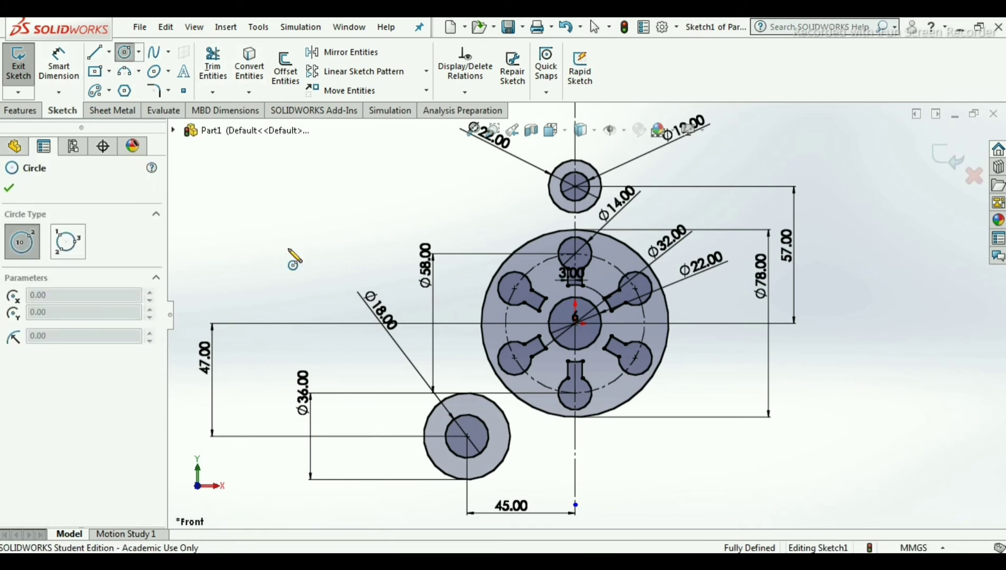
pyautogui.click(318, 316)
pyautogui.click(354, 350)
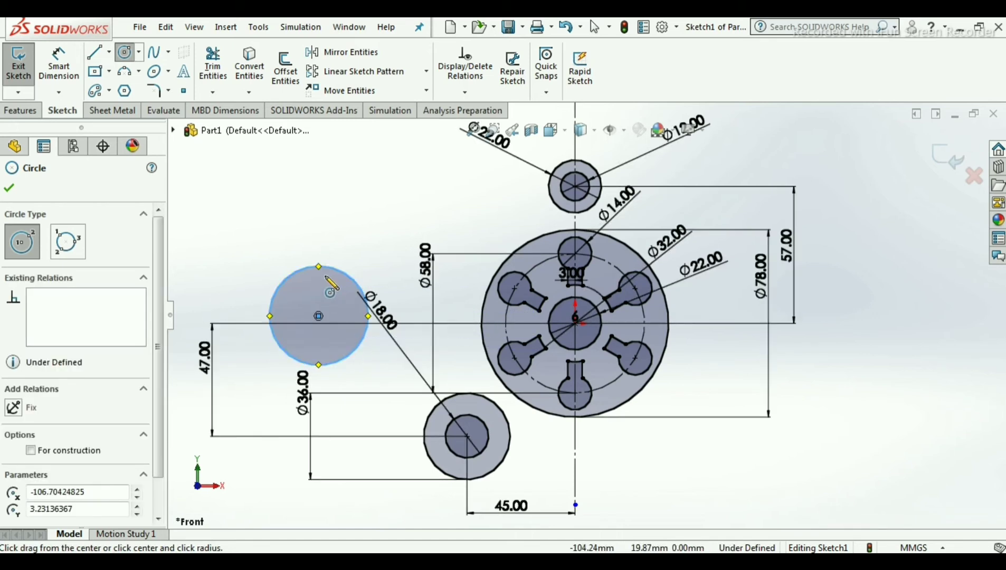
pyautogui.press('Escape')
# Step: Dimension the separate circle on the far left of the sketch to a 40 mm diameter
pyautogui.click(51, 56)
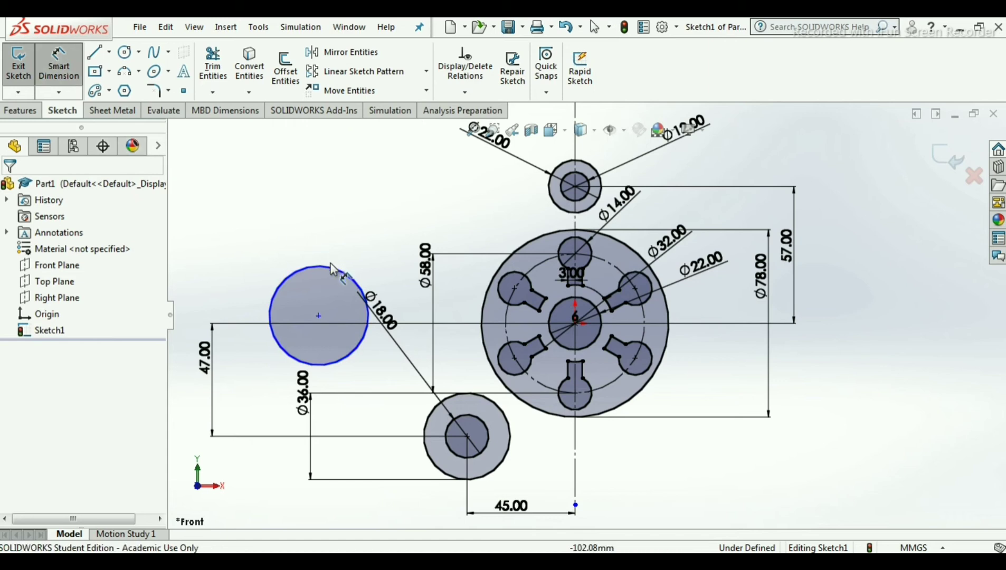
pyautogui.click(335, 270)
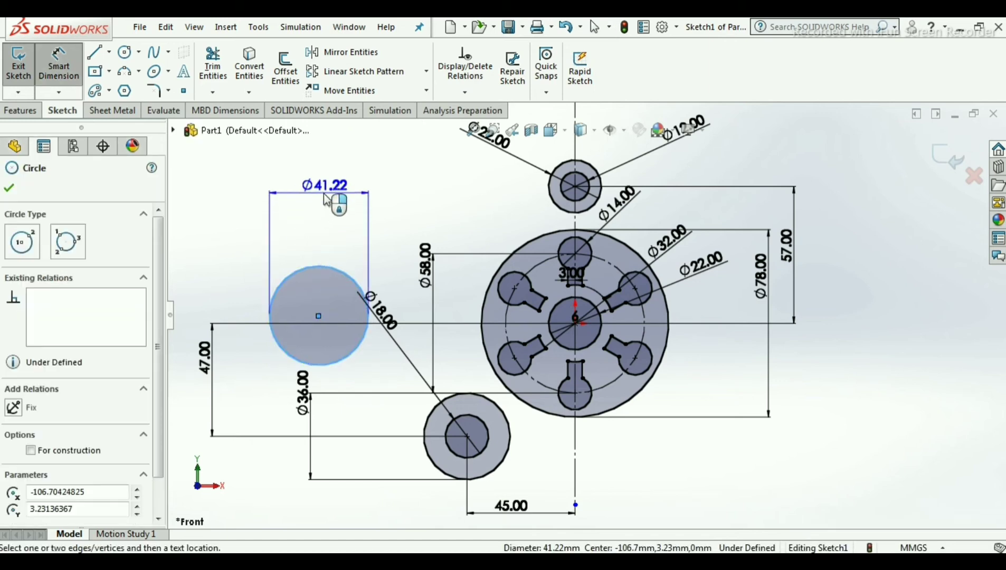
pyautogui.click(324, 196)
pyautogui.write('40')
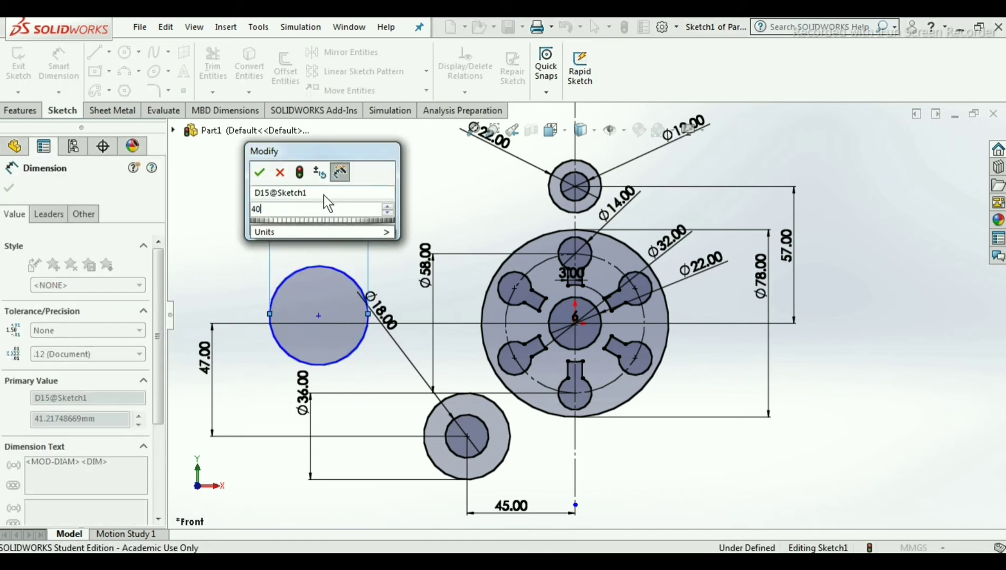
pyautogui.click(260, 172)
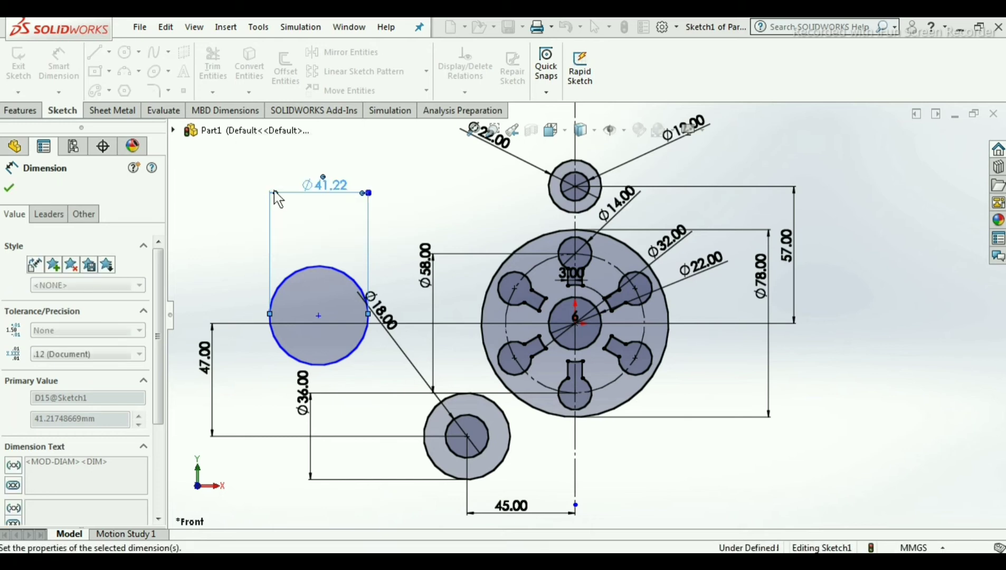
pyautogui.press('Escape')
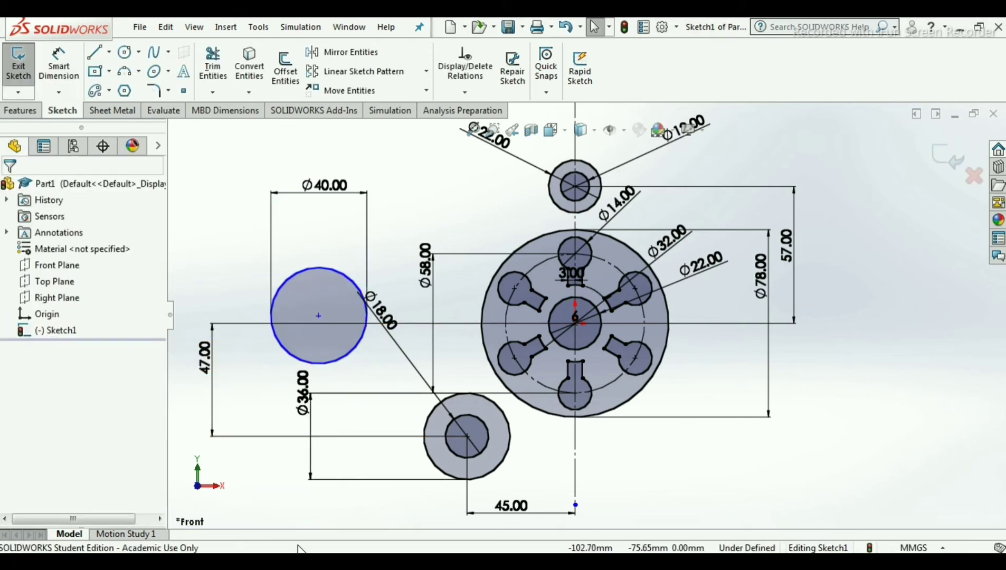
# Step: Check the reference drawing and sketch a vertical centerline about 16 mm long across the upper-left edge of the 36 mm circle
pyautogui.hotkey('alt', 'Tab')
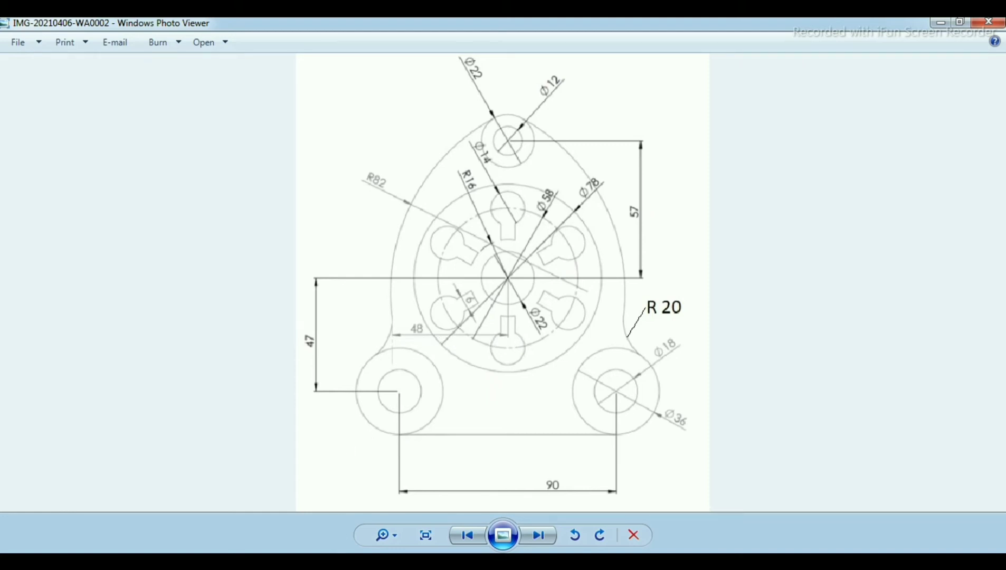
pyautogui.hotkey('alt', 'Tab')
pyautogui.click(107, 52)
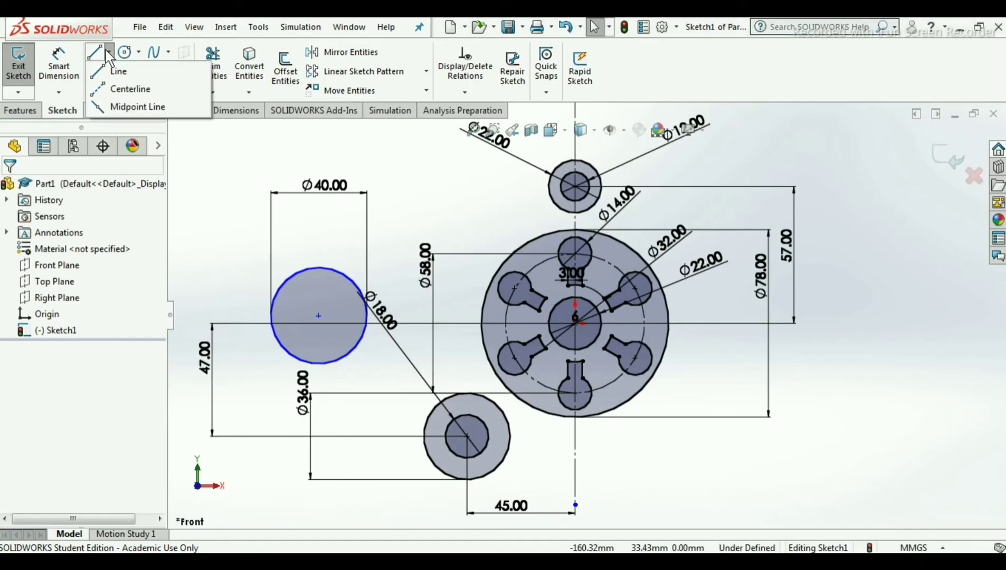
pyautogui.click(132, 88)
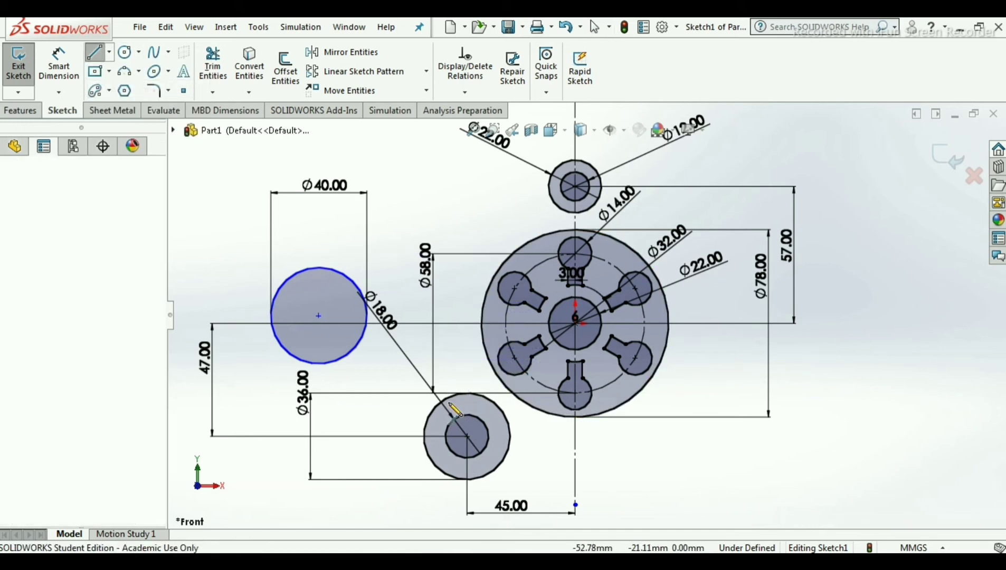
pyautogui.click(449, 371)
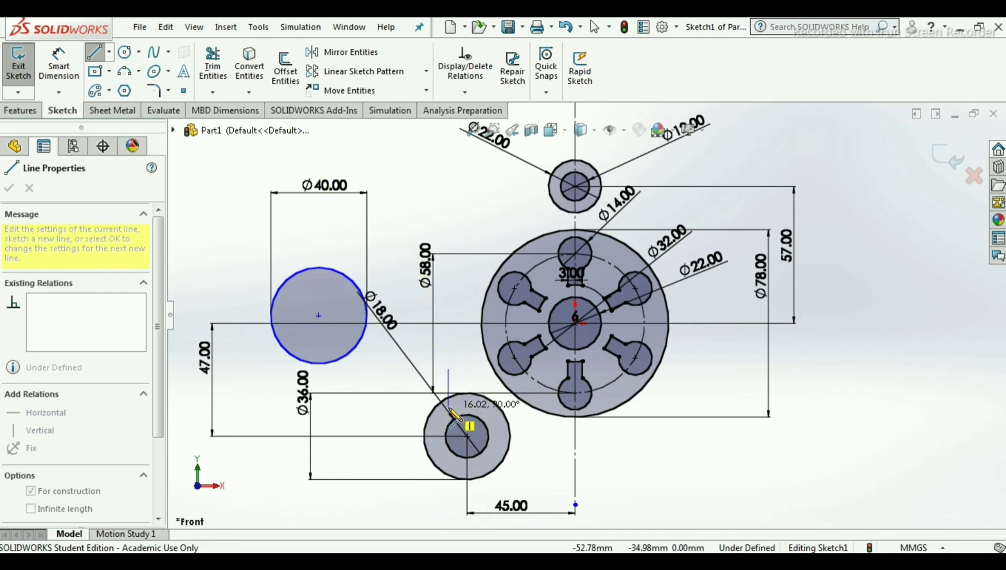
pyautogui.click(448, 408)
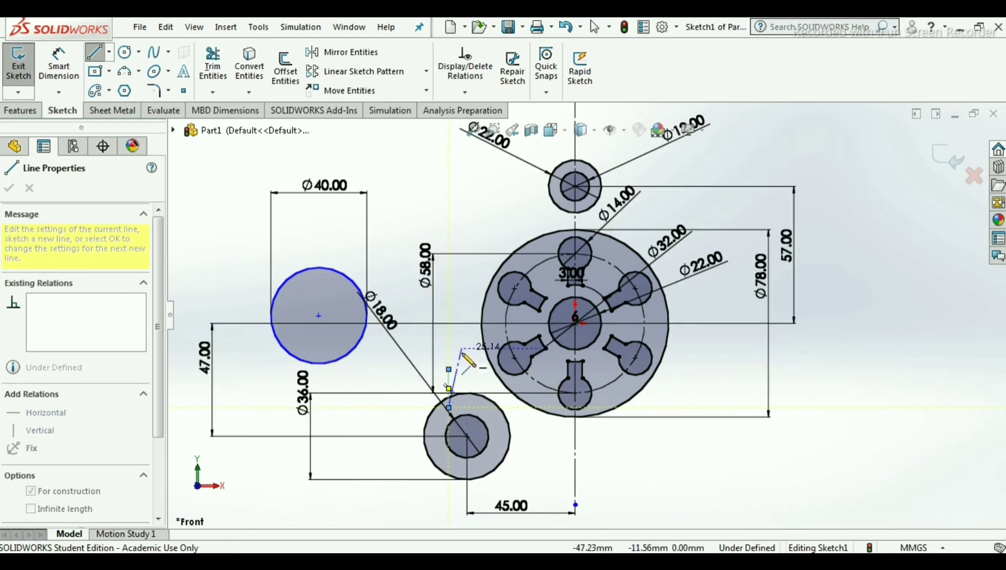
pyautogui.press('Escape')
# Step: Dimension the short vertical centerline above the lower-left boss 48 mm from the plate's main vertical centerline and check it against the reference drawing
pyautogui.scroll(-5, 453, 391)
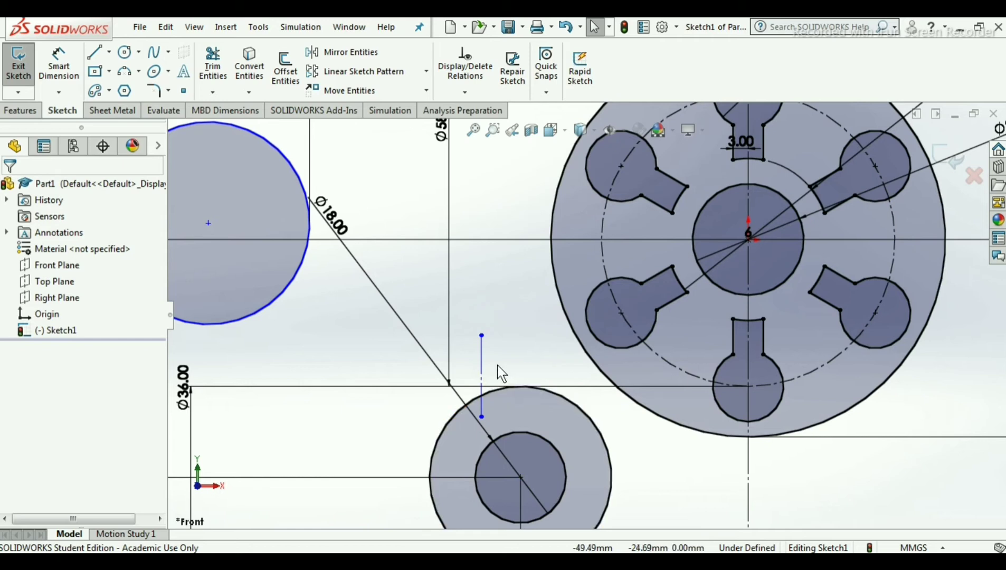
pyautogui.scroll(2, 496, 359)
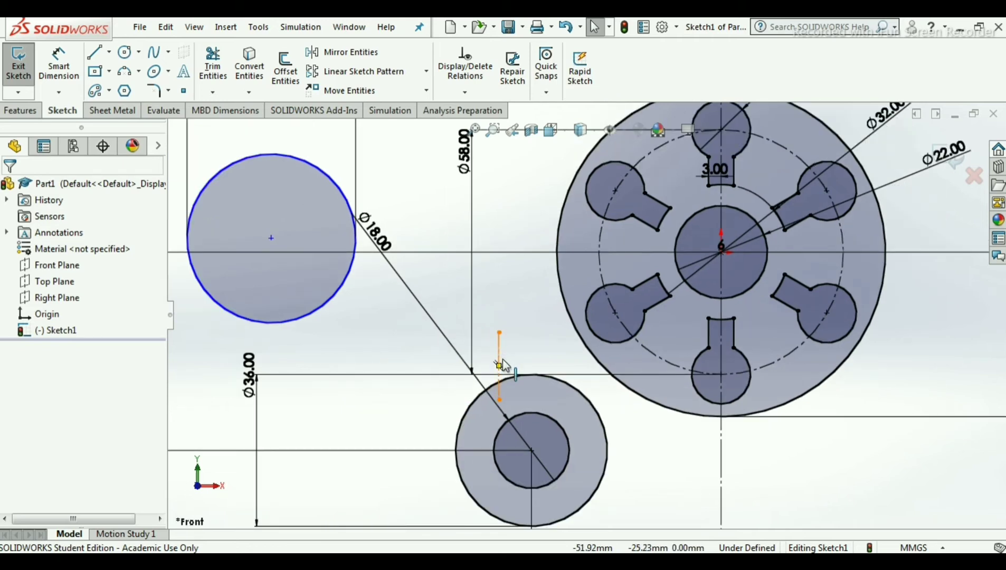
pyautogui.click(72, 69)
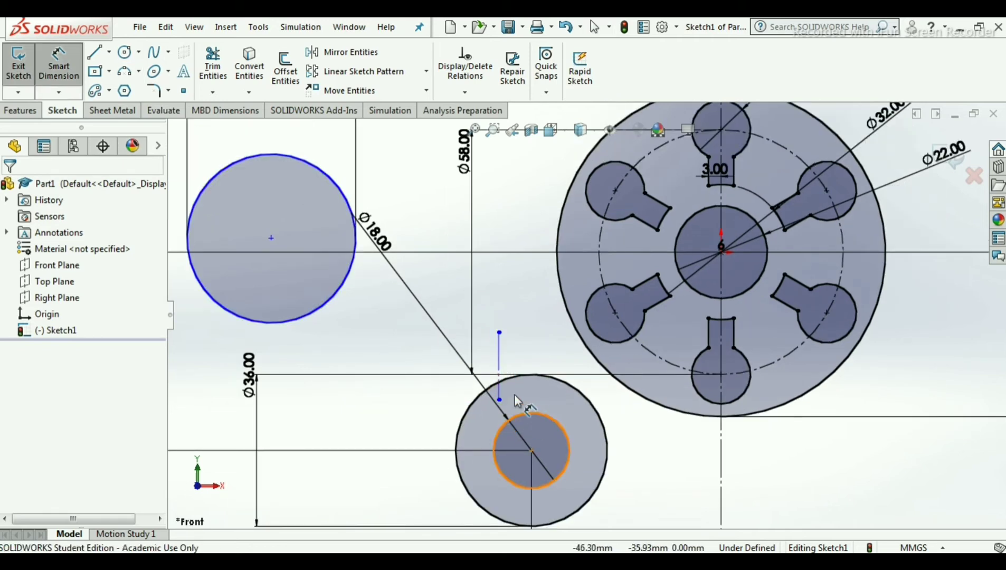
pyautogui.click(500, 366)
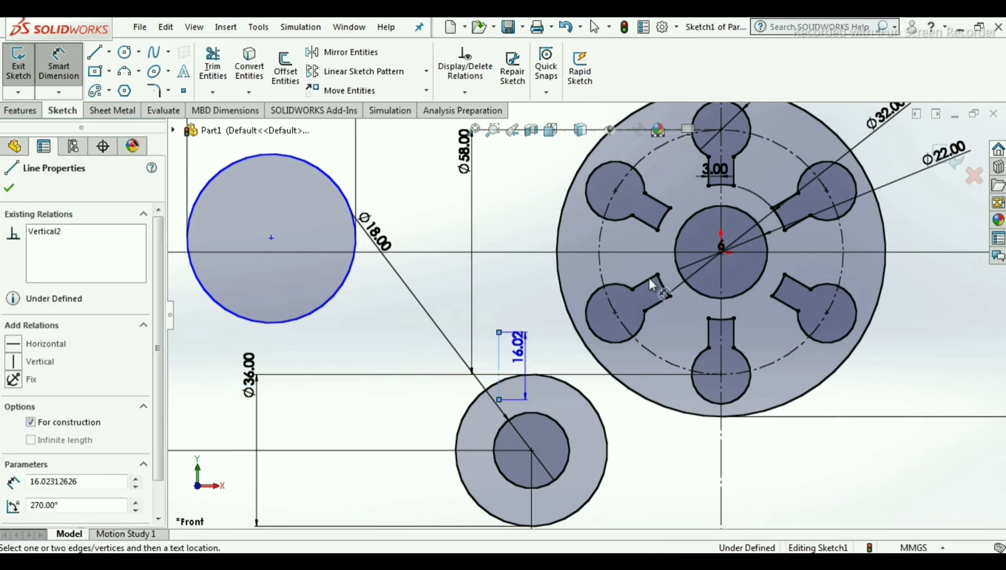
pyautogui.click(722, 248)
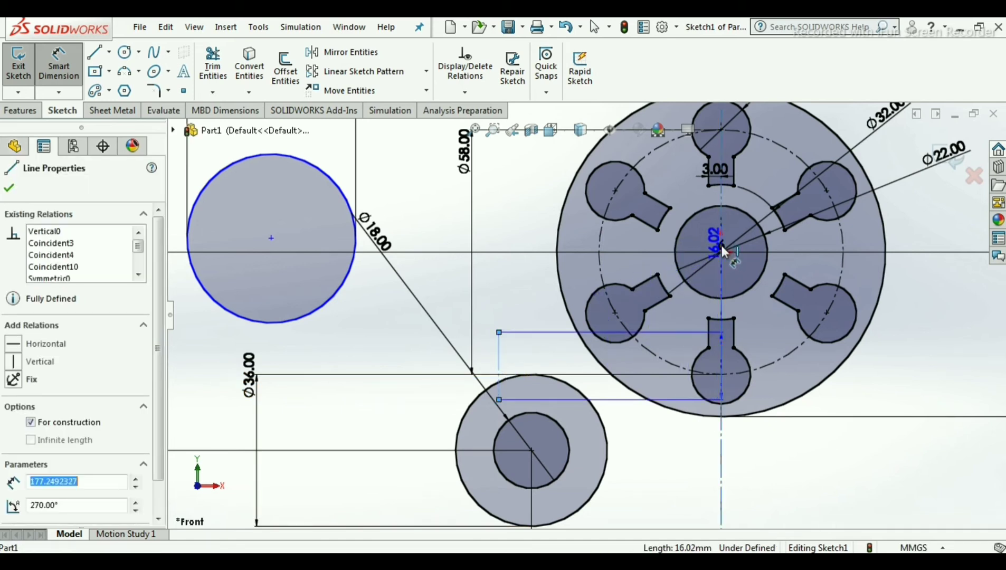
pyautogui.click(545, 352)
pyautogui.write('48')
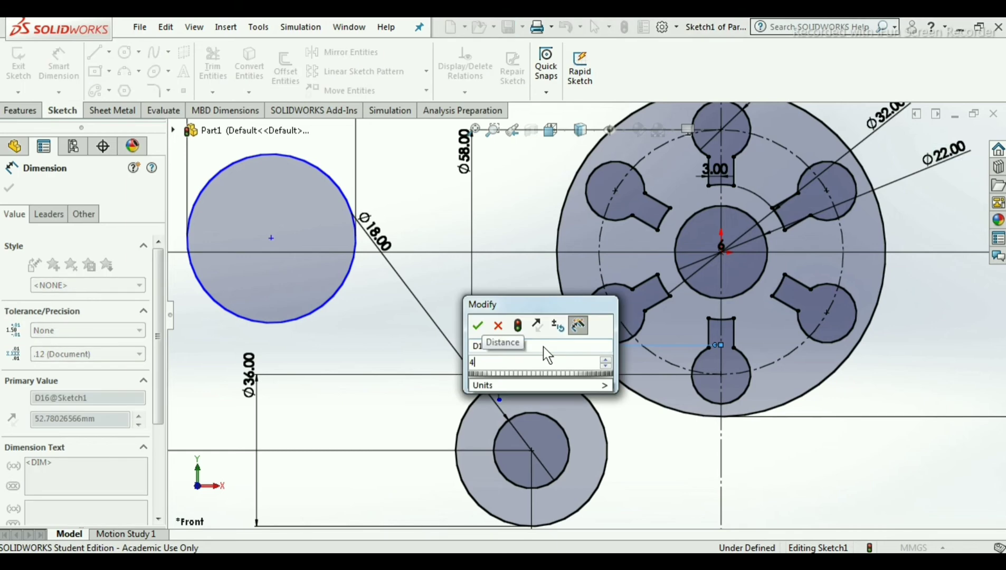
pyautogui.click(477, 326)
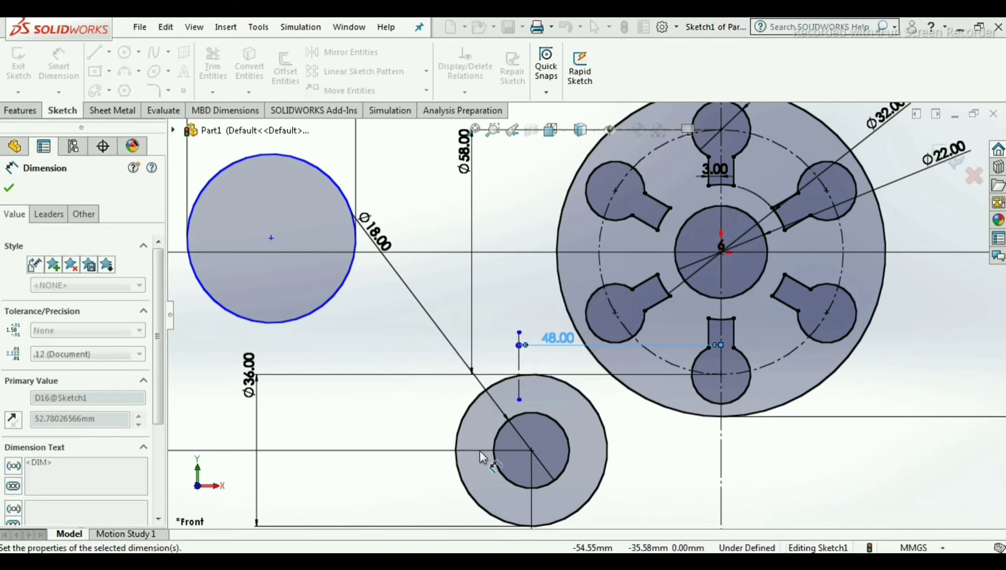
pyautogui.hotkey('alt', 'Tab')
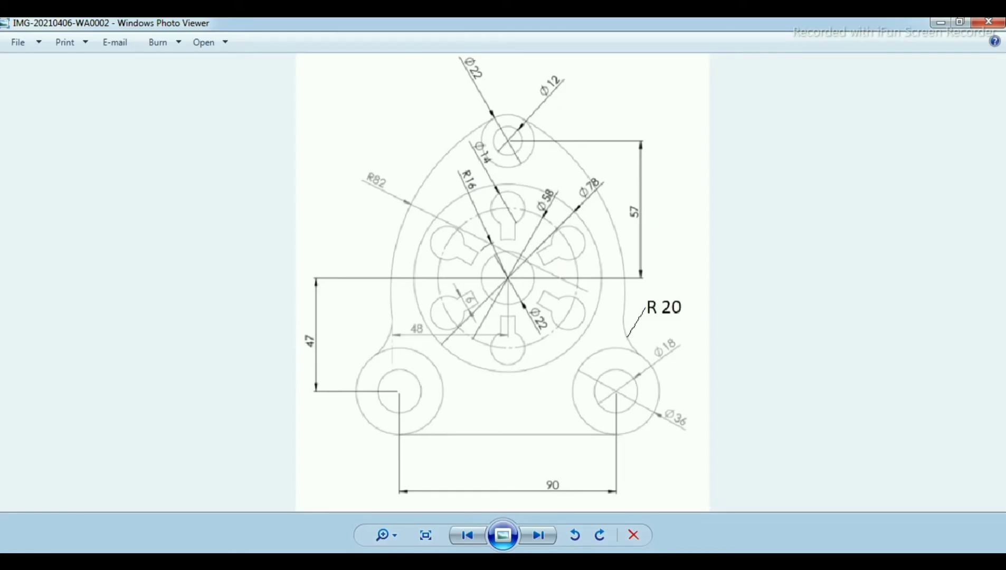
pyautogui.hotkey('alt', 'Tab')
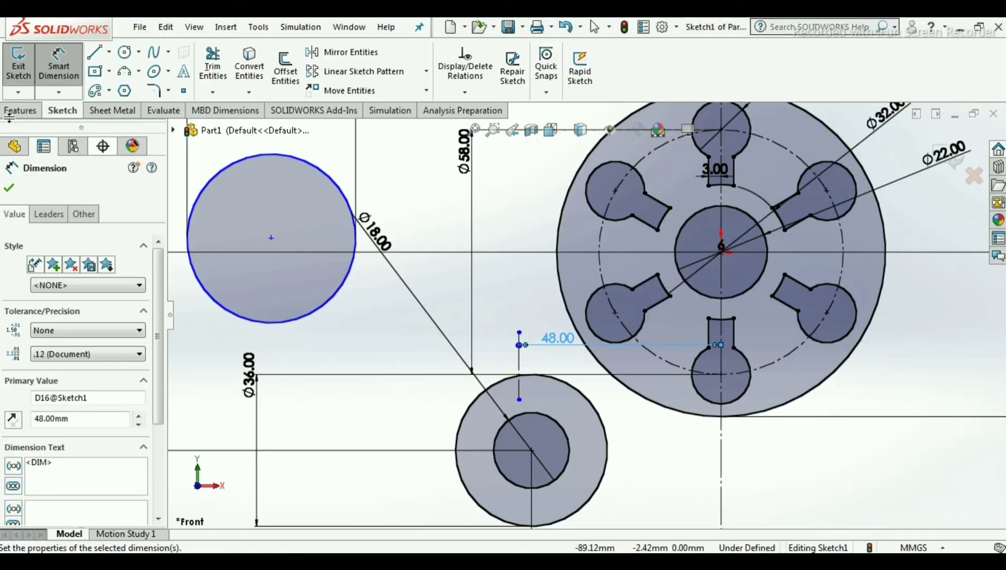
pyautogui.click(9, 190)
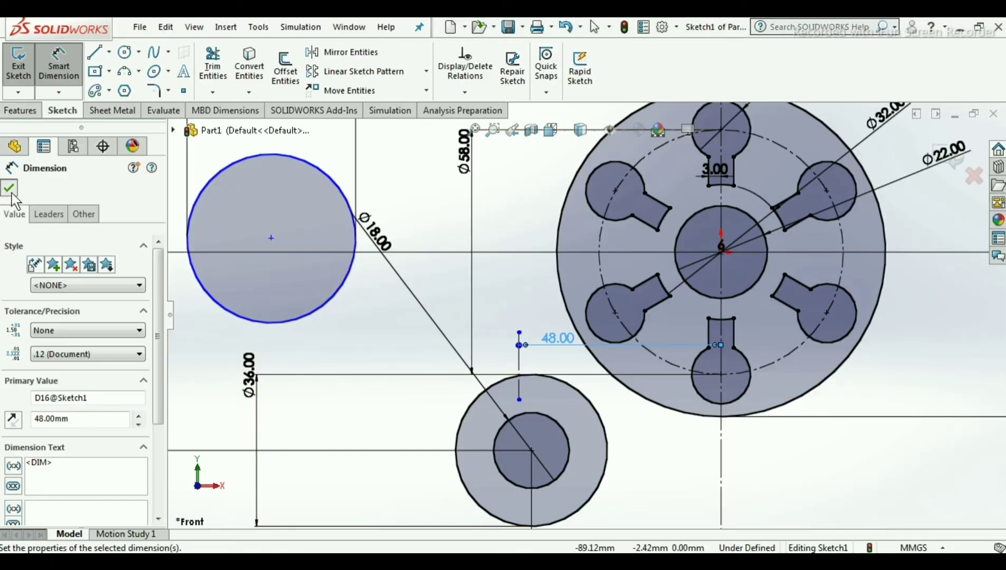
# Step: Make the separate 40 mm circle tangent to the lower-left boss's 36 mm circle
pyautogui.click(342, 296)
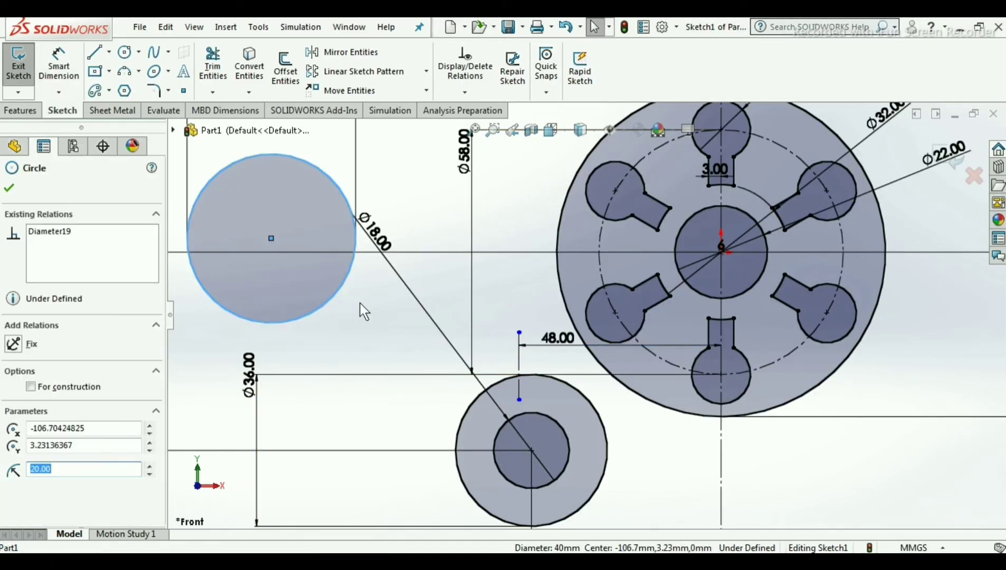
pyautogui.keyDown('ctrl'); pyautogui.click(473, 397); pyautogui.keyUp('ctrl')
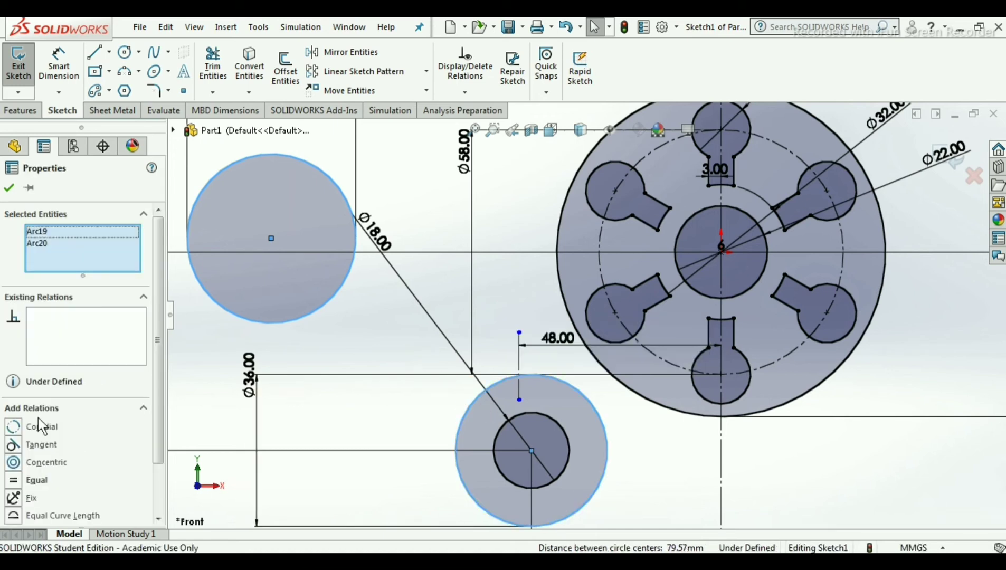
pyautogui.click(14, 444)
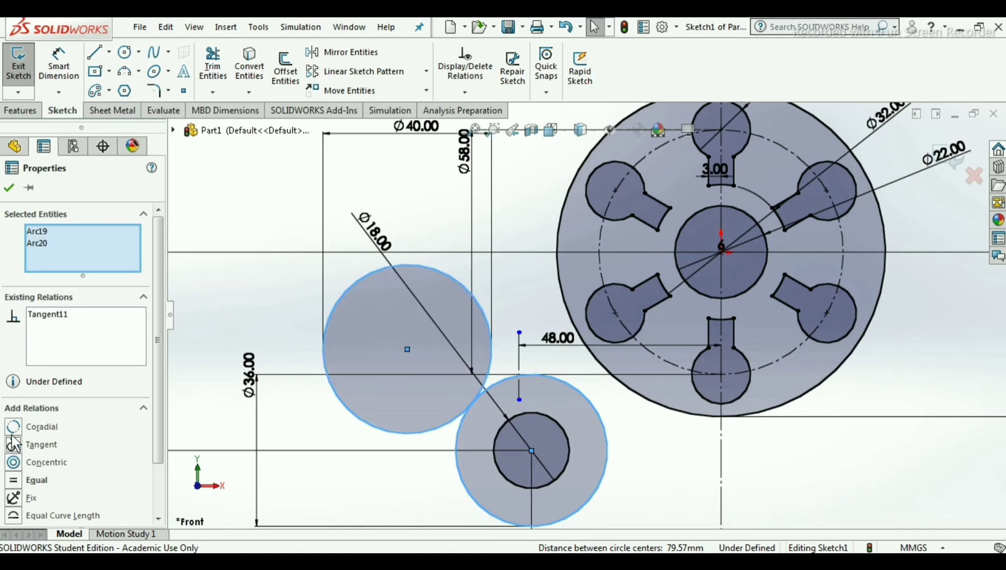
pyautogui.click(9, 187)
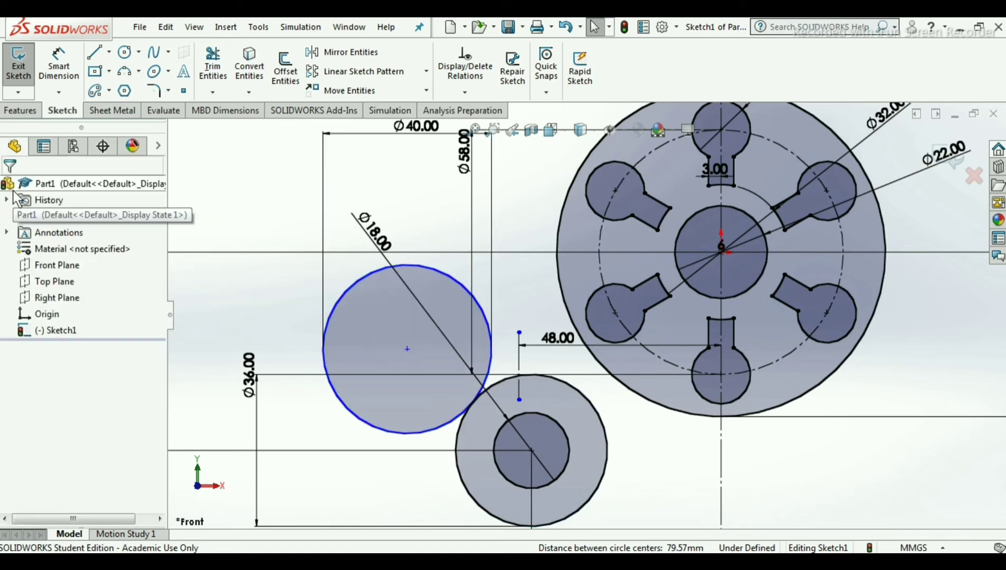
# Step: Make the 40 mm circle tangent to the short vertical centerline above the lower-left boss
pyautogui.click(492, 355)
pyautogui.click(519, 354)
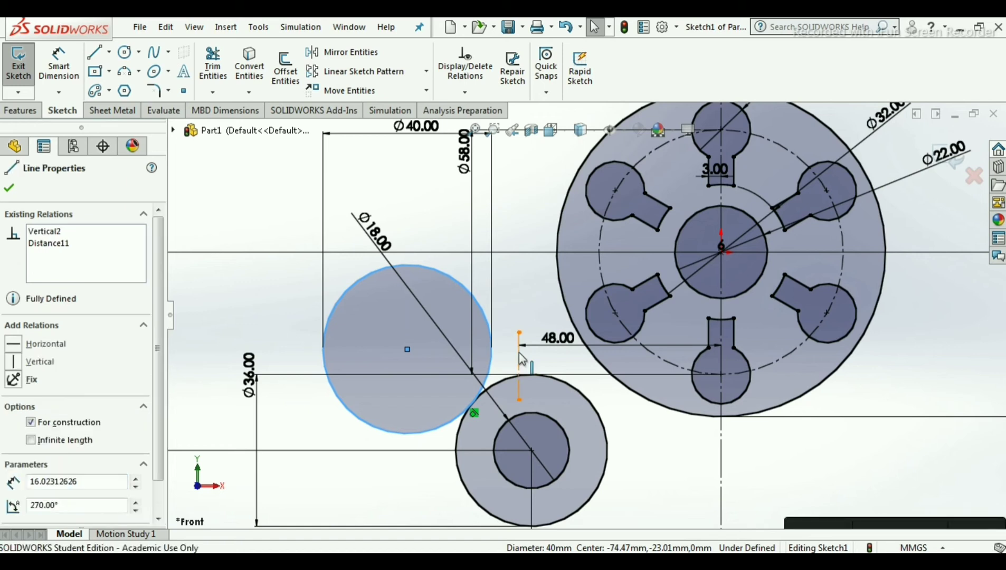
pyautogui.click(19, 432)
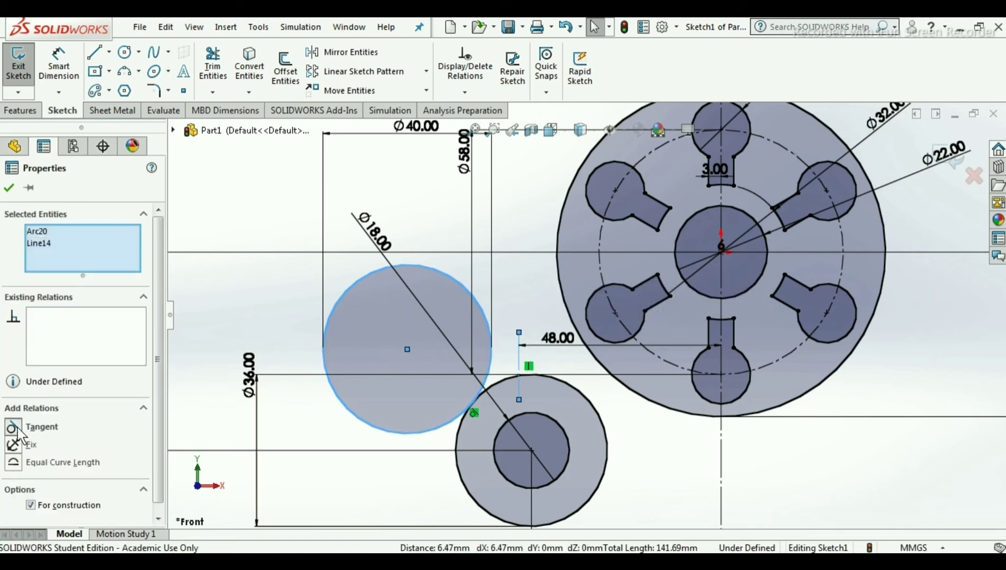
pyautogui.click(8, 187)
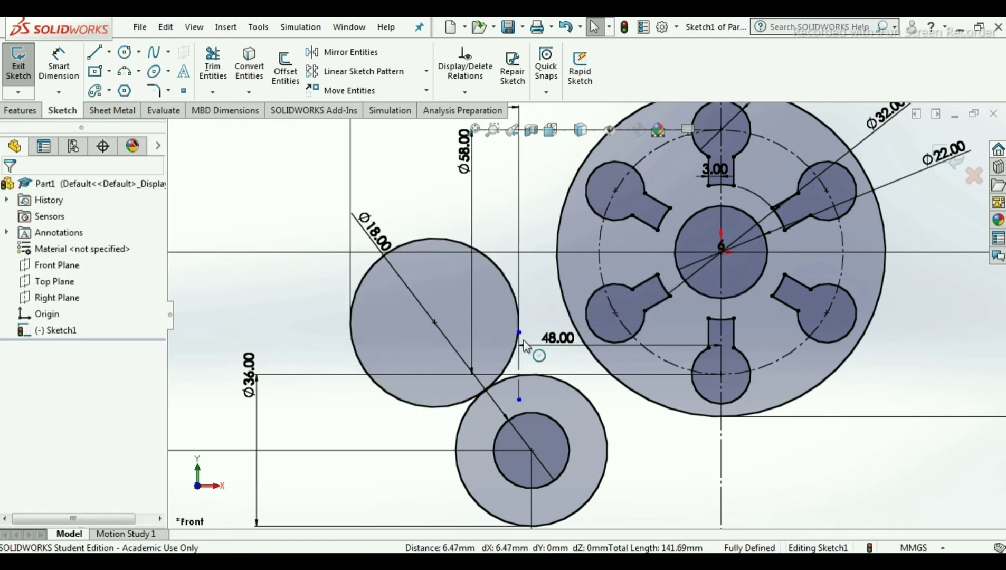
pyautogui.scroll(-2, 521, 373)
pyautogui.scroll(4, 519, 372)
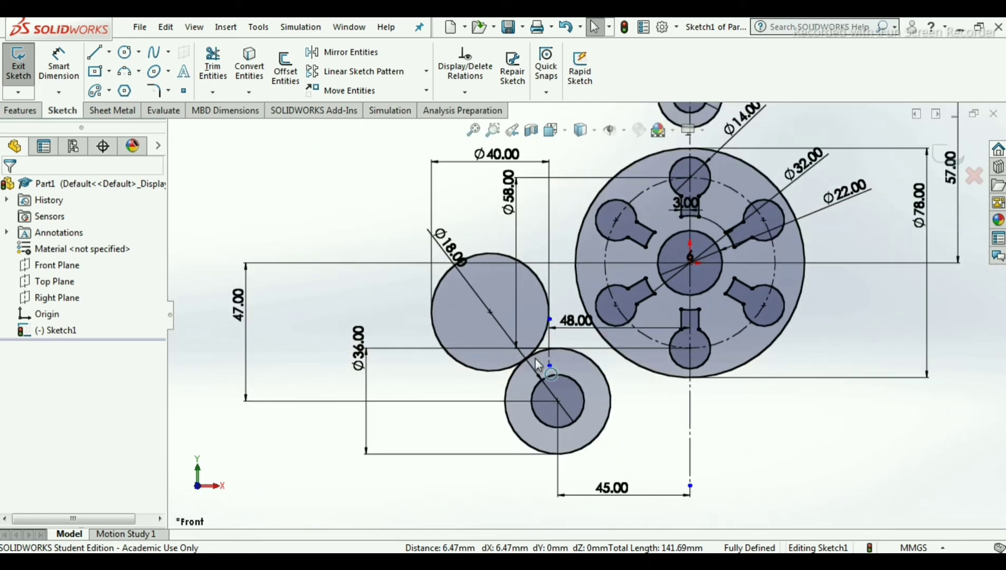
pyautogui.click(317, 552)
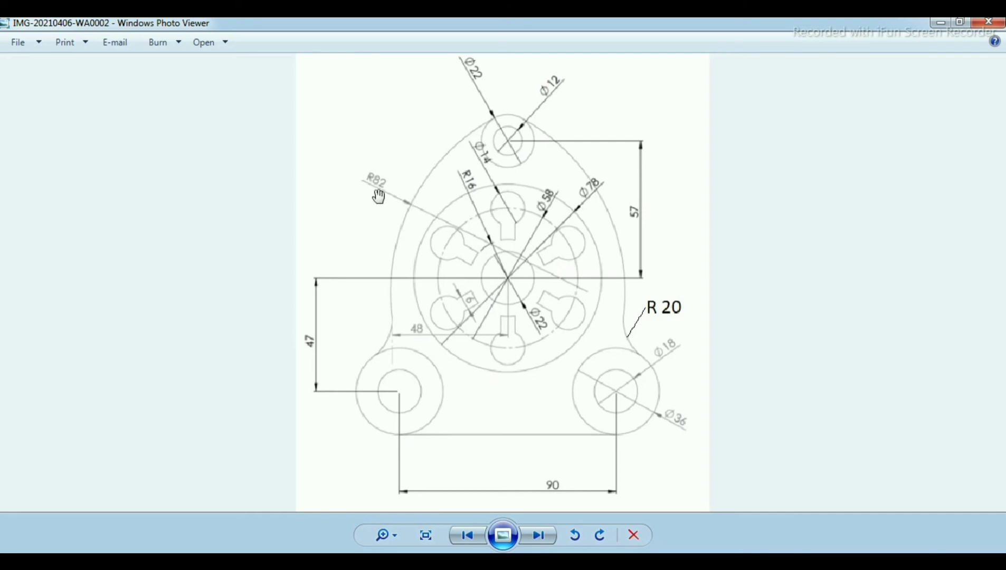
pyautogui.hotkey('alt', 'Tab')
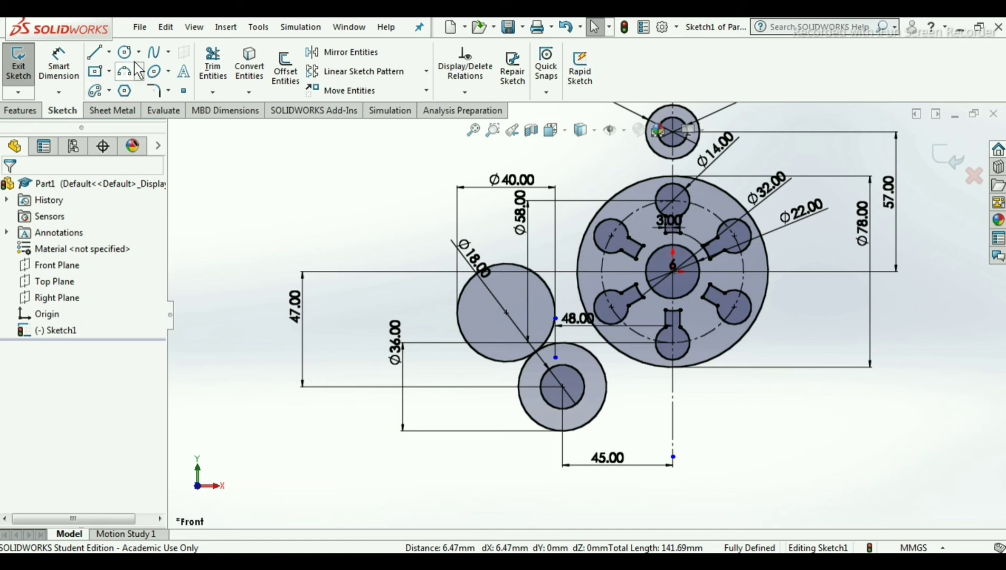
pyautogui.click(168, 71)
pyautogui.click(138, 72)
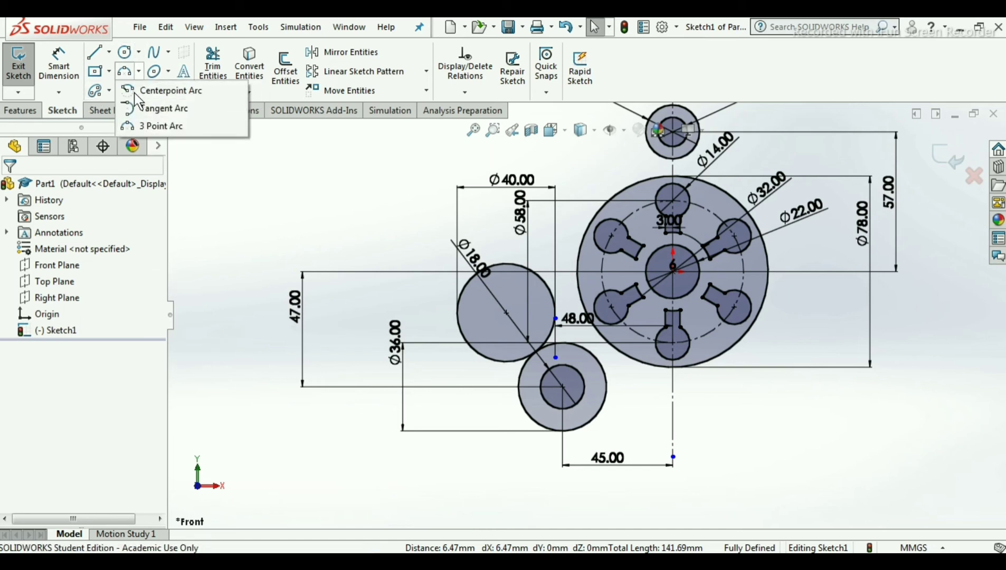
pyautogui.click(135, 125)
pyautogui.scroll(-1, 686, 206)
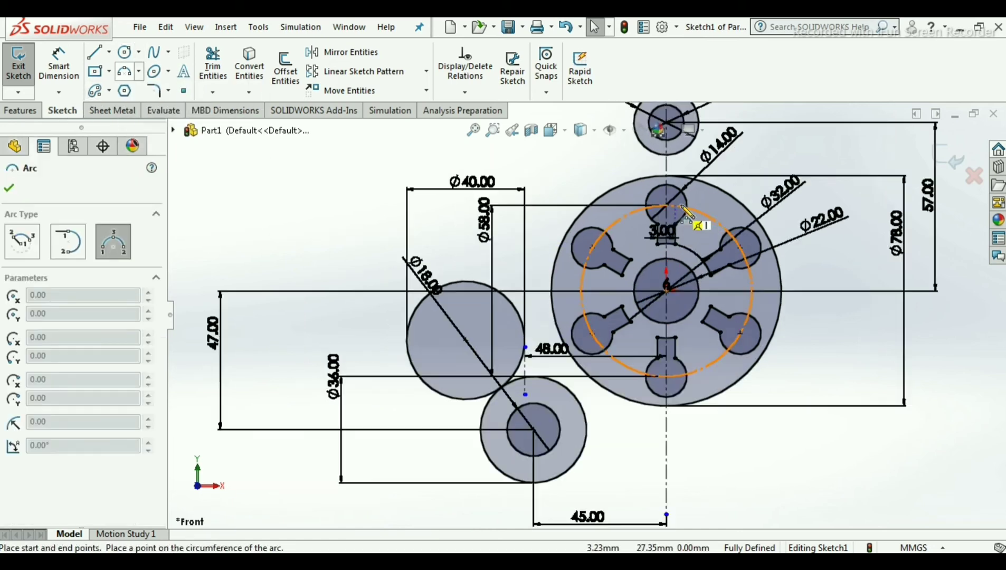
pyautogui.scroll(1, 682, 206)
pyautogui.scroll(1, 687, 211)
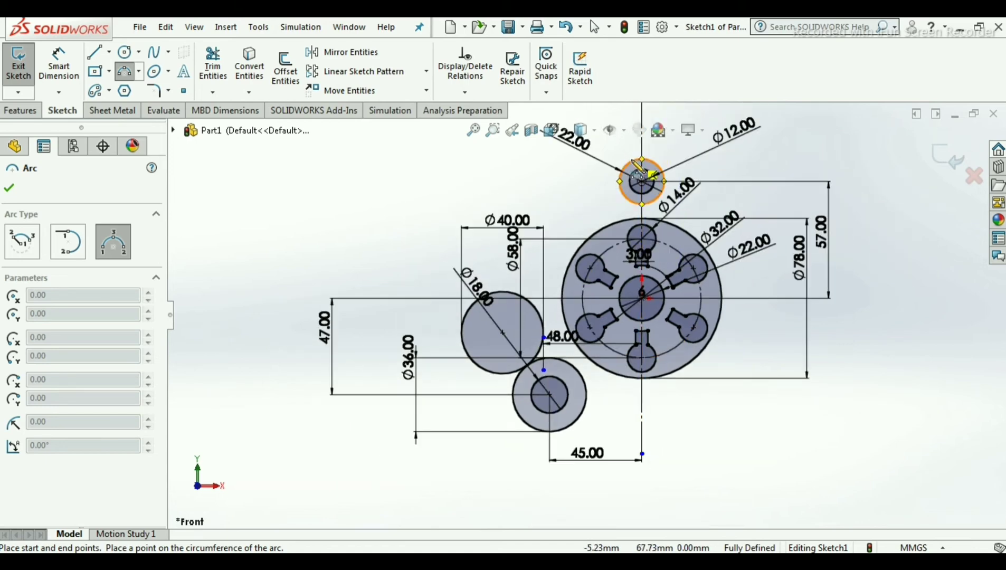
pyautogui.click(631, 160)
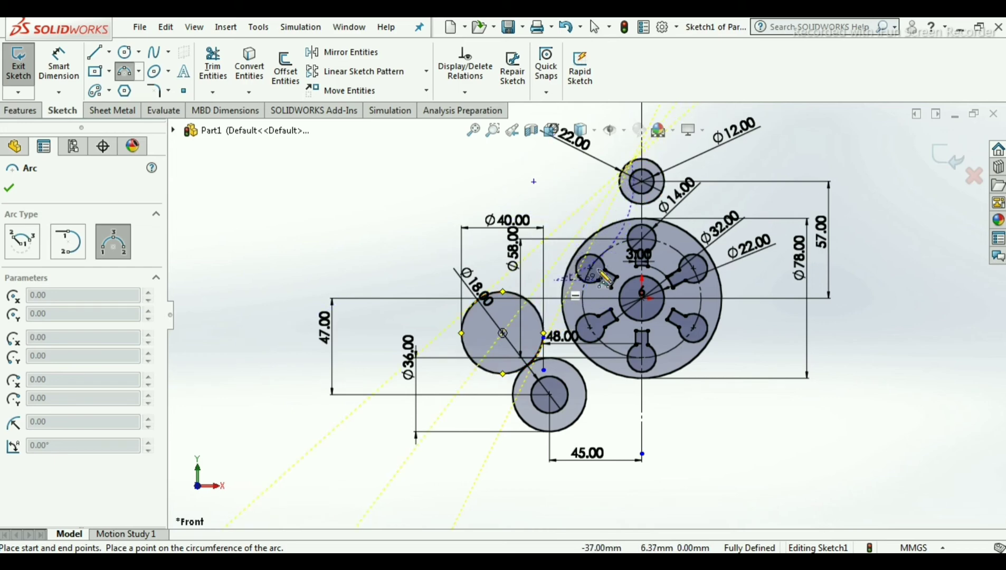
pyautogui.scroll(-2, 600, 201)
pyautogui.scroll(1, 600, 201)
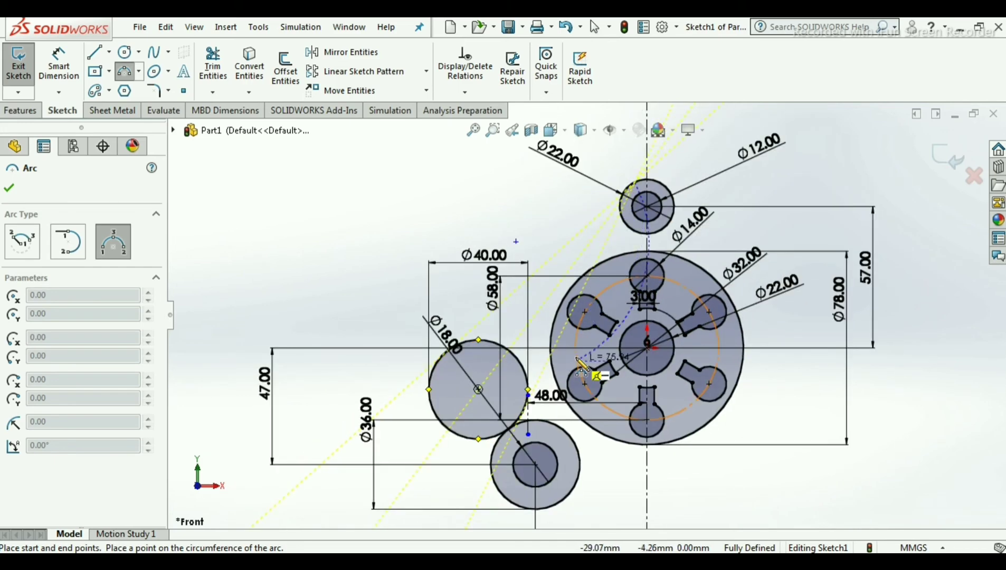
pyautogui.press('Escape')
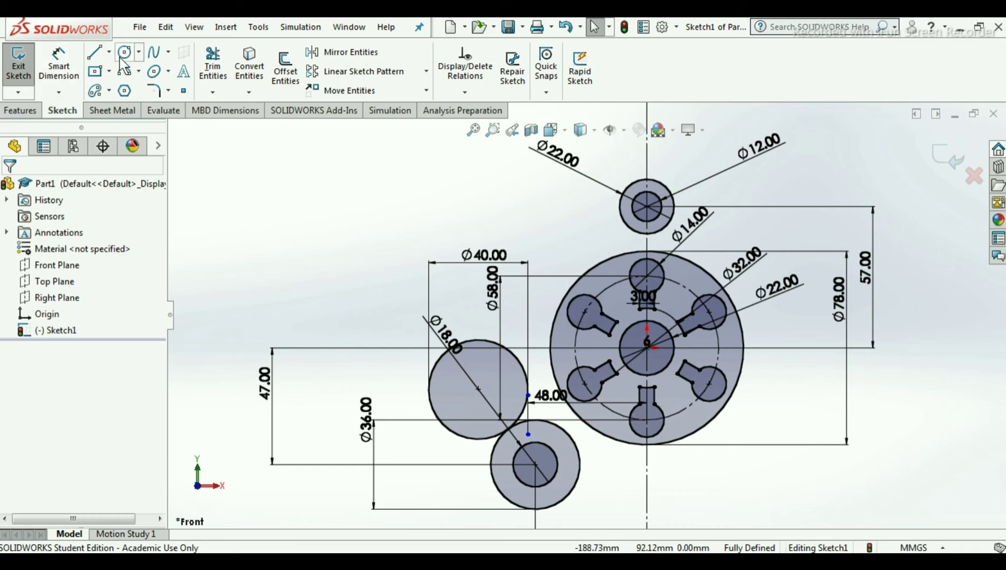
# Step: Sketch a three-point arc of about 85 mm radius, bulging left, from the top 22 mm circle's upper-left edge to the 40 mm circle's right side
pyautogui.click(138, 71)
pyautogui.click(153, 126)
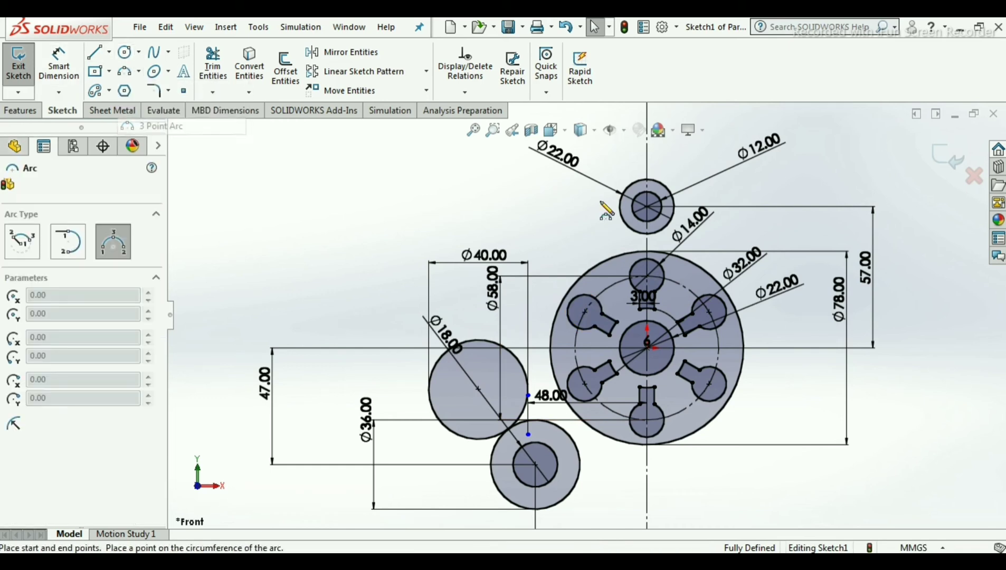
pyautogui.click(628, 194)
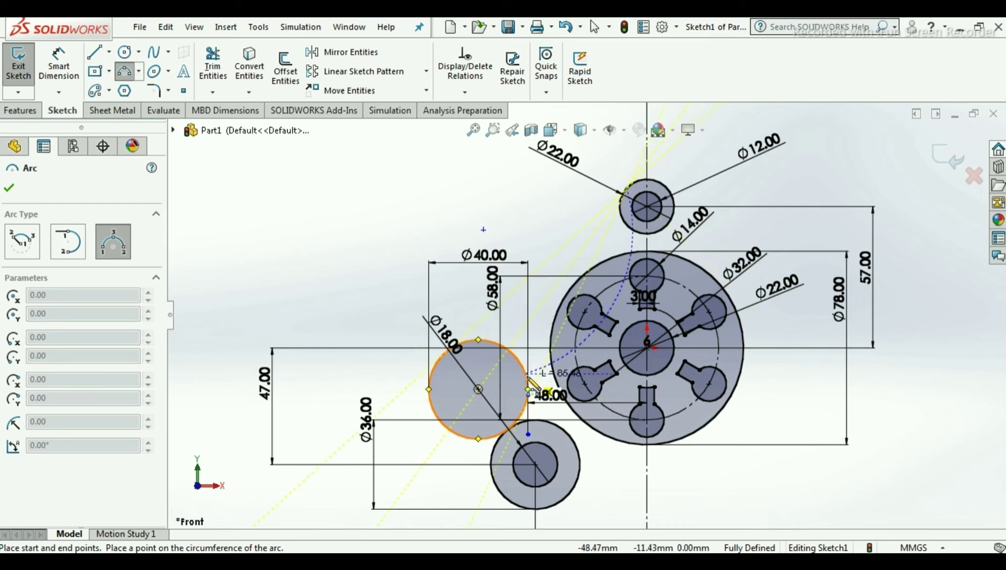
pyautogui.click(528, 393)
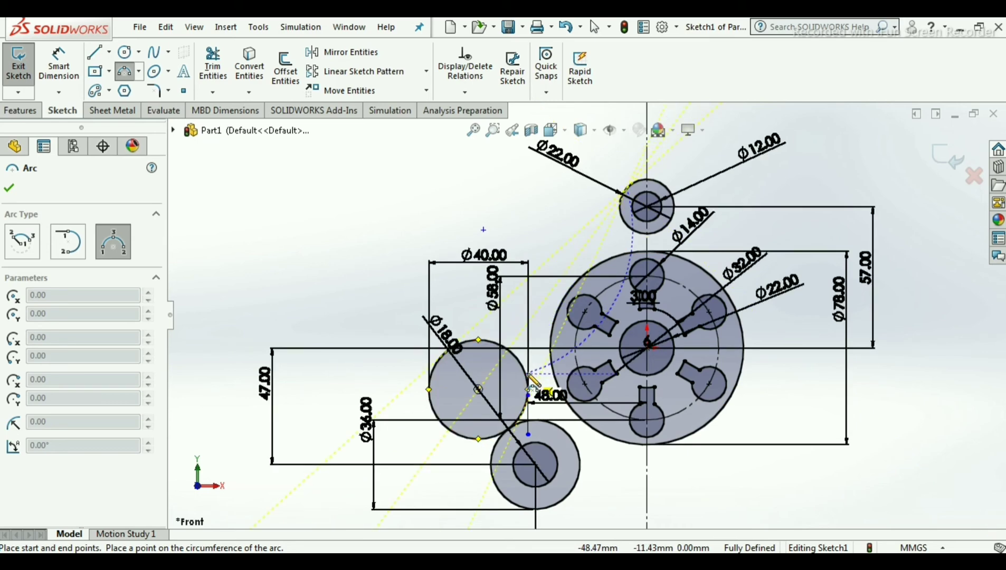
pyautogui.click(544, 293)
pyautogui.press('Escape')
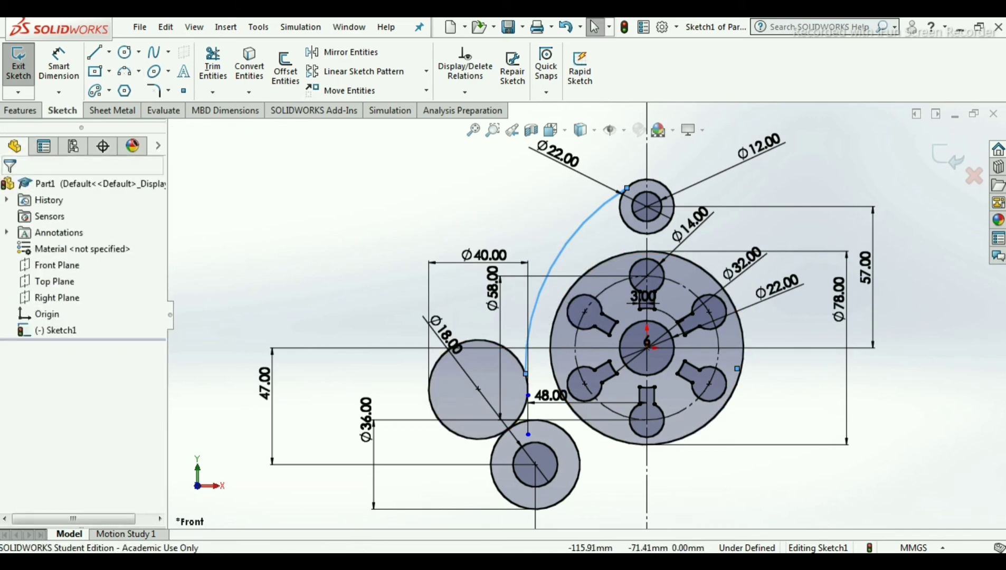
# Step: Check the reference drawing and dimension the large left outline arc with a radius of 82 mm
pyautogui.hotkey('alt', 'Tab')
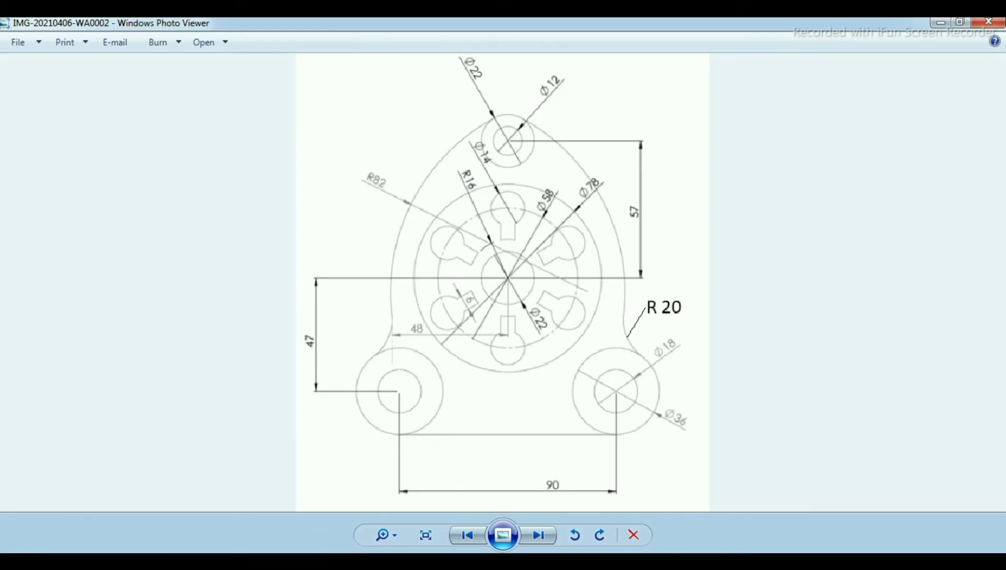
pyautogui.hotkey('alt', 'Tab')
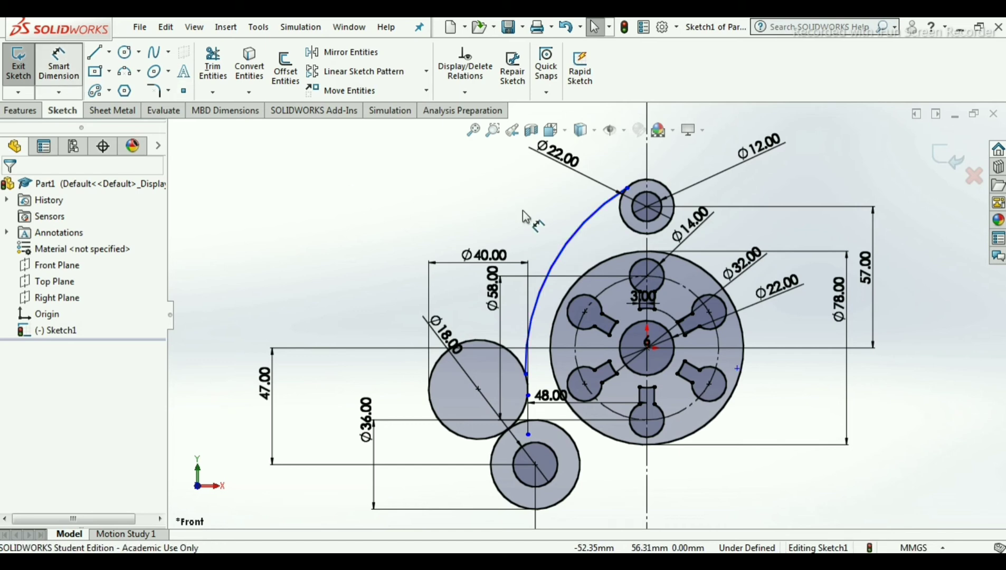
pyautogui.click(563, 242)
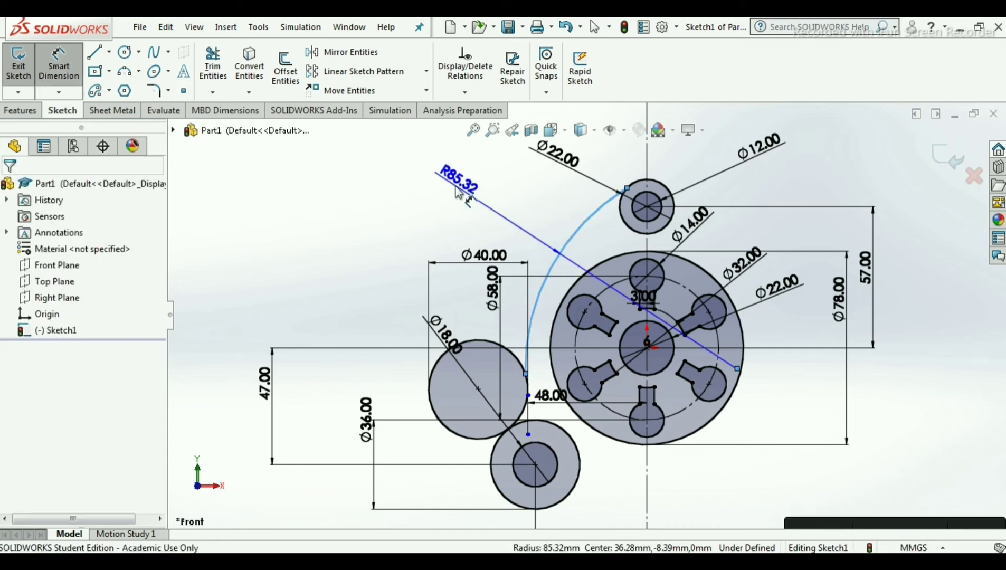
pyautogui.click(458, 192)
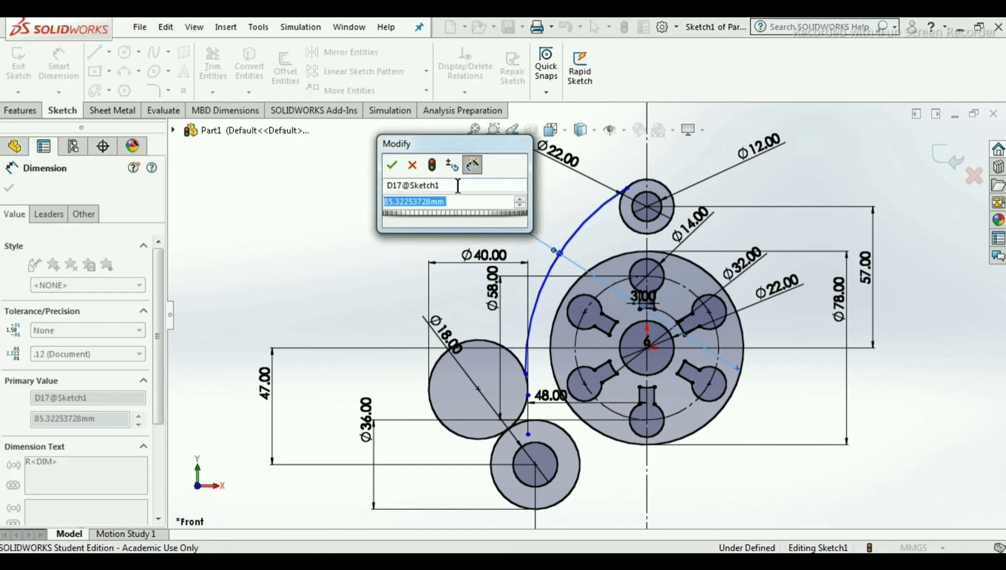
pyautogui.write('82')
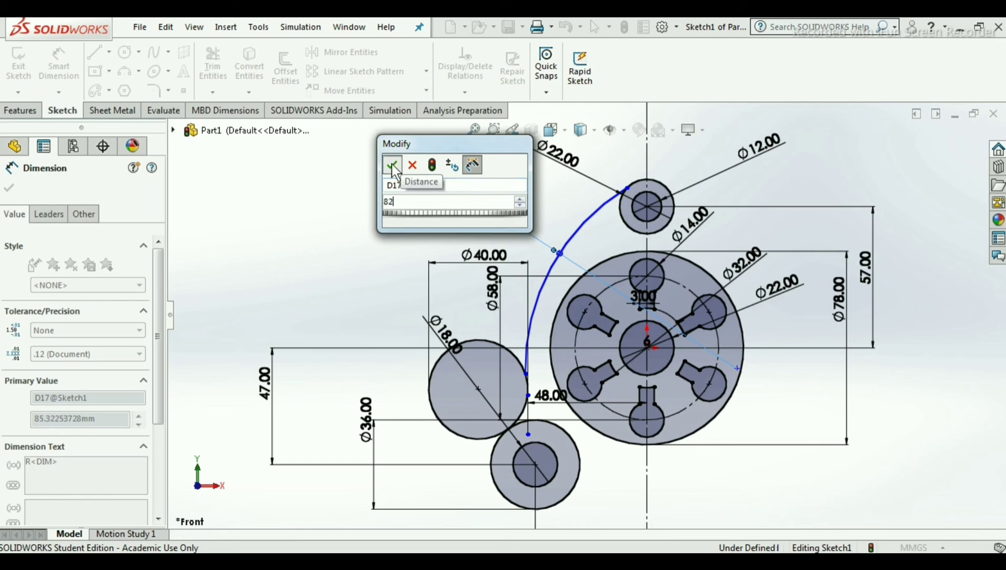
pyautogui.click(391, 166)
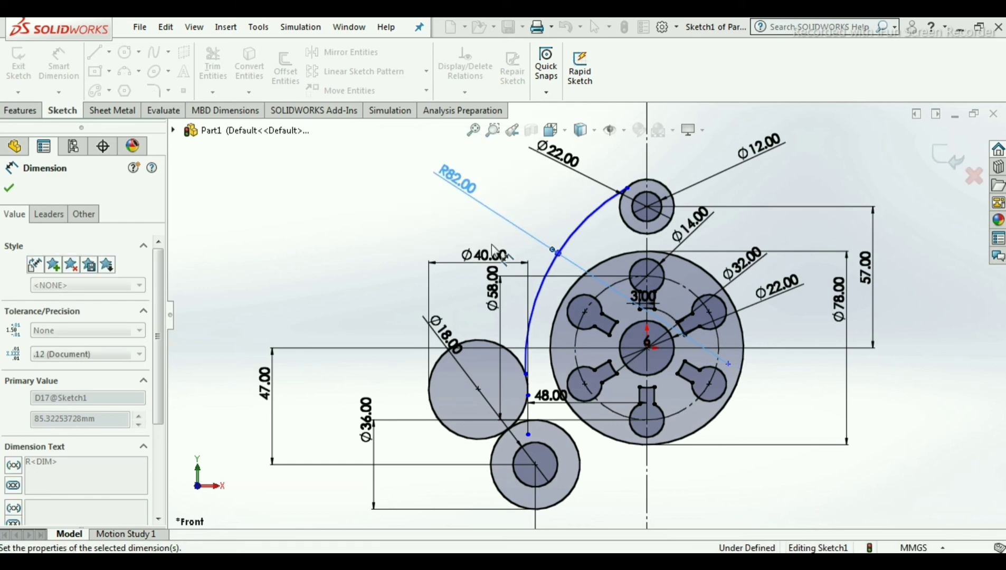
pyautogui.click(9, 189)
# Step: Make the R82 outline arc tangent to the 40 mm circle above the lower-left boss
pyautogui.scroll(-2, 614, 340)
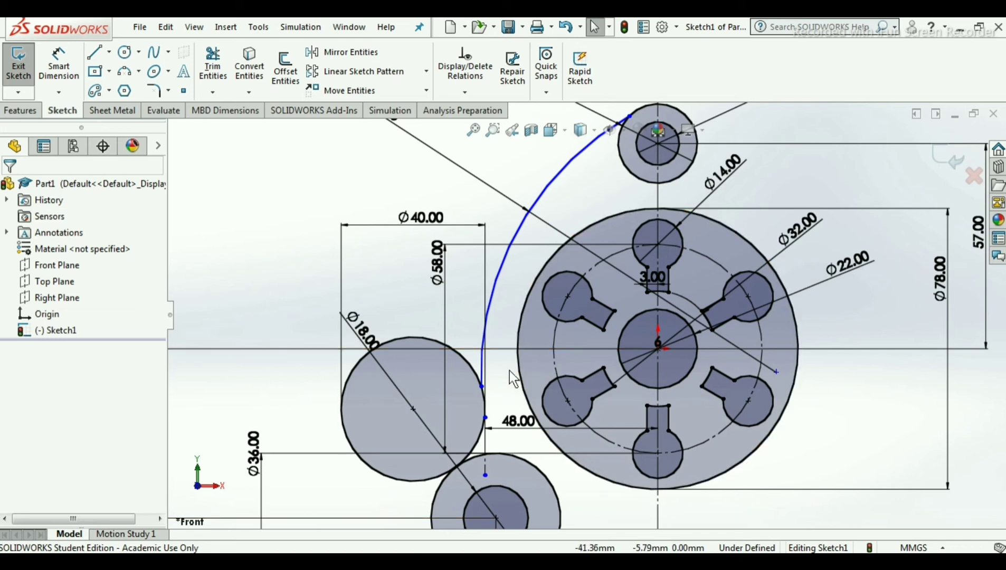
pyautogui.click(486, 329)
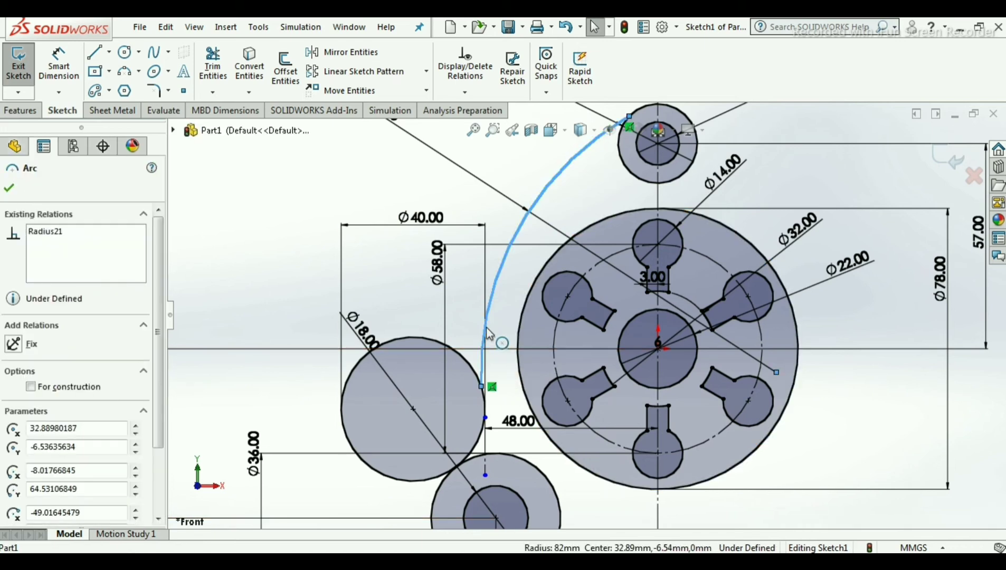
pyautogui.keyDown('ctrl'); pyautogui.click(476, 375); pyautogui.keyUp('ctrl')
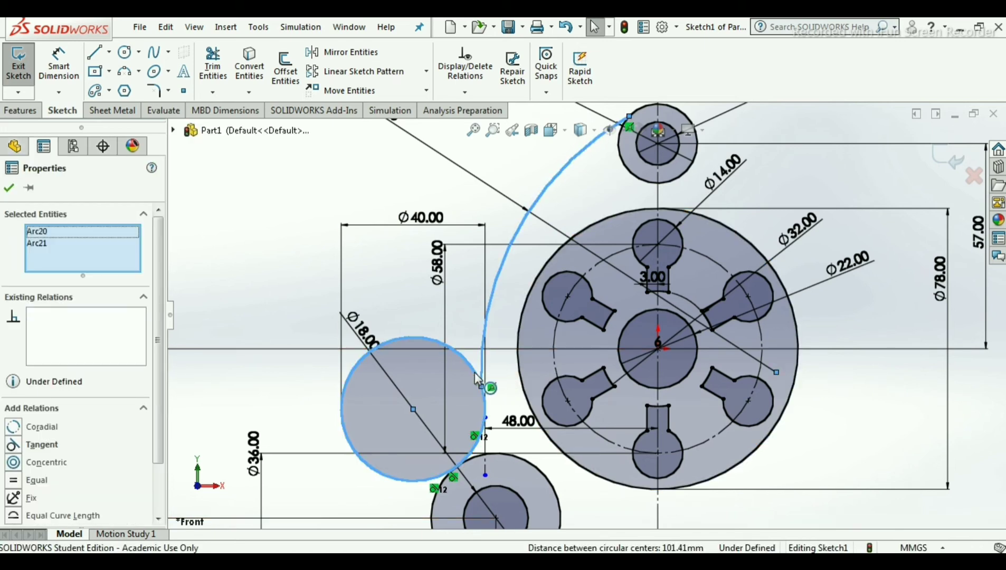
pyautogui.click(12, 447)
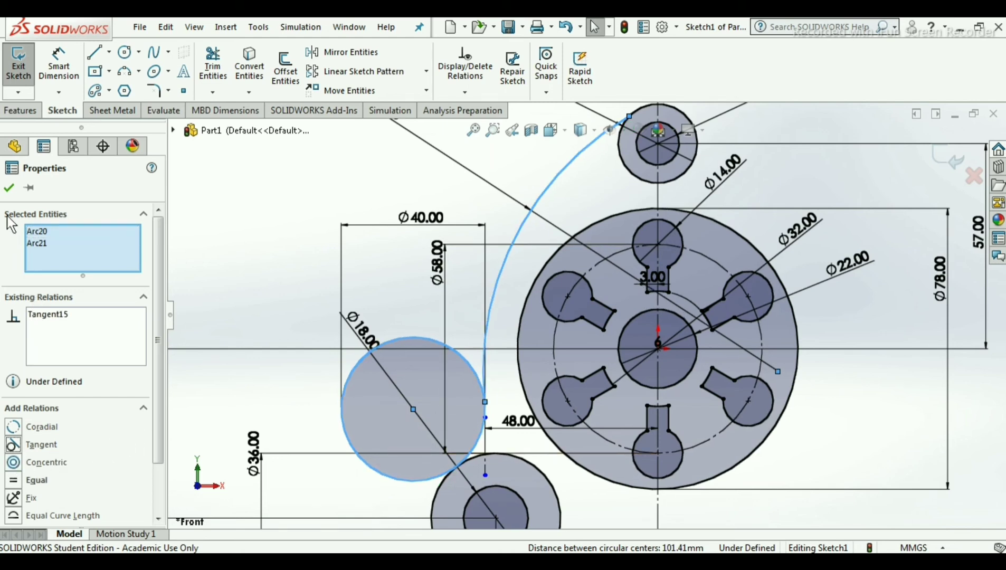
pyautogui.click(9, 187)
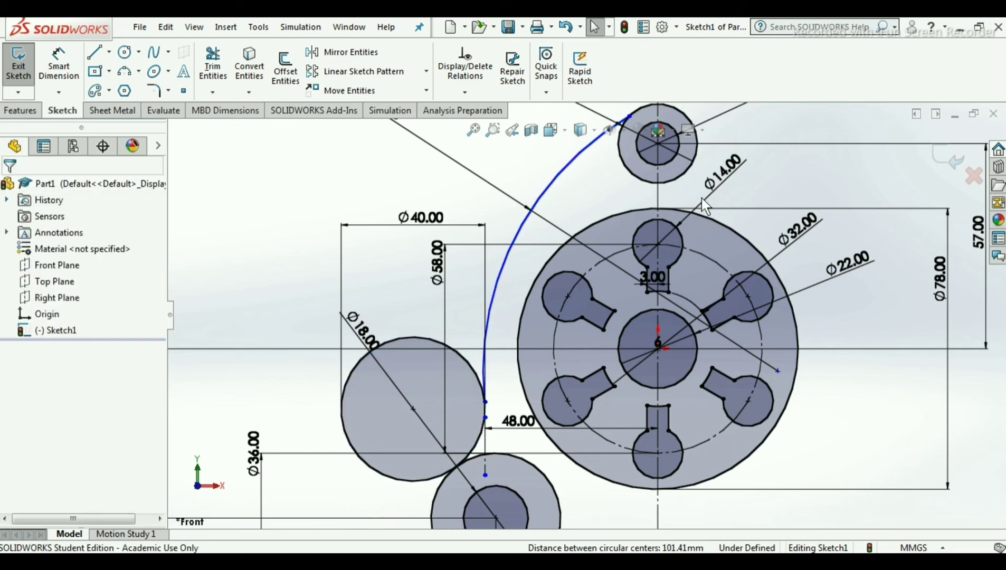
# Step: Make the upper end of the R82 arc tangent to the top boss's 22 mm circle
pyautogui.press('f')
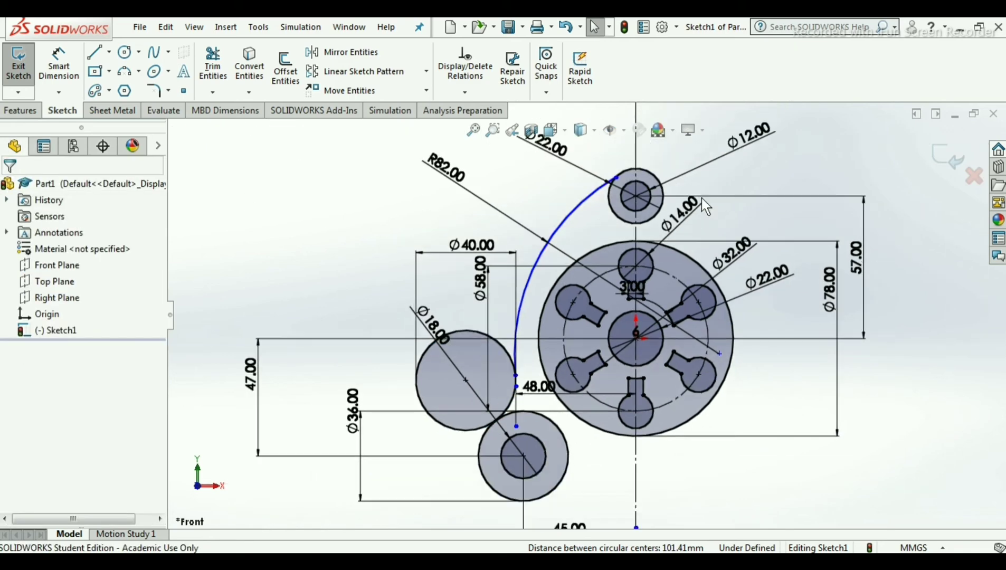
pyautogui.click(605, 187)
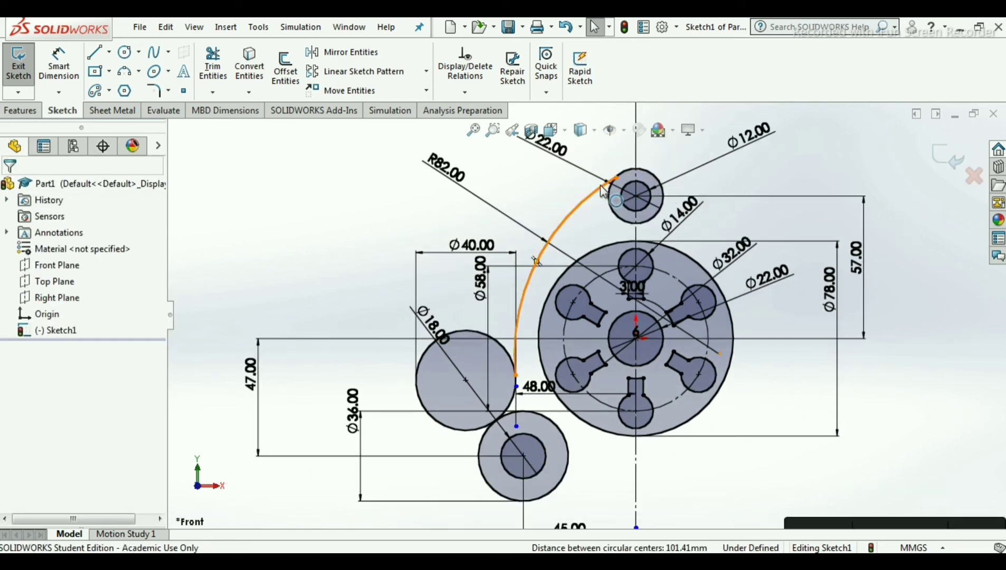
pyautogui.keyDown('ctrl'); pyautogui.click(626, 176); pyautogui.keyUp('ctrl')
pyautogui.click(11, 445)
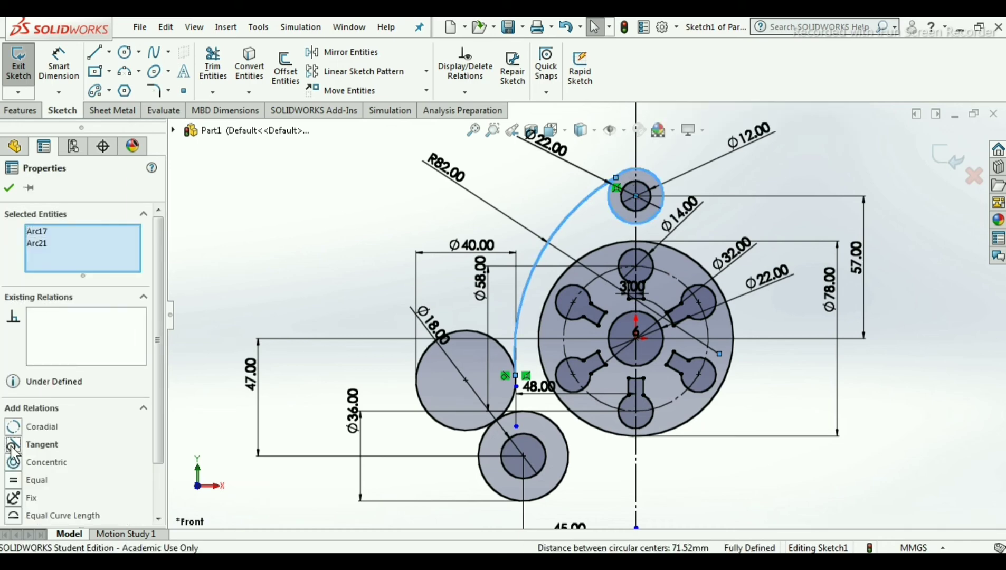
pyautogui.click(8, 188)
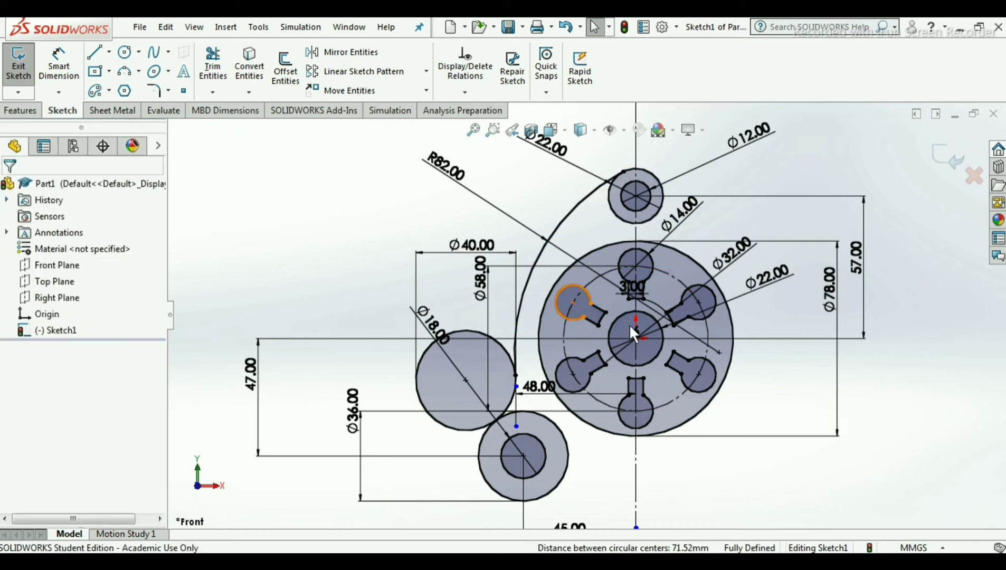
# Step: Trim the 40 mm circle, keeping only the short blend between the R82 arc and the lower-left boss
pyautogui.scroll(-3, 630, 324)
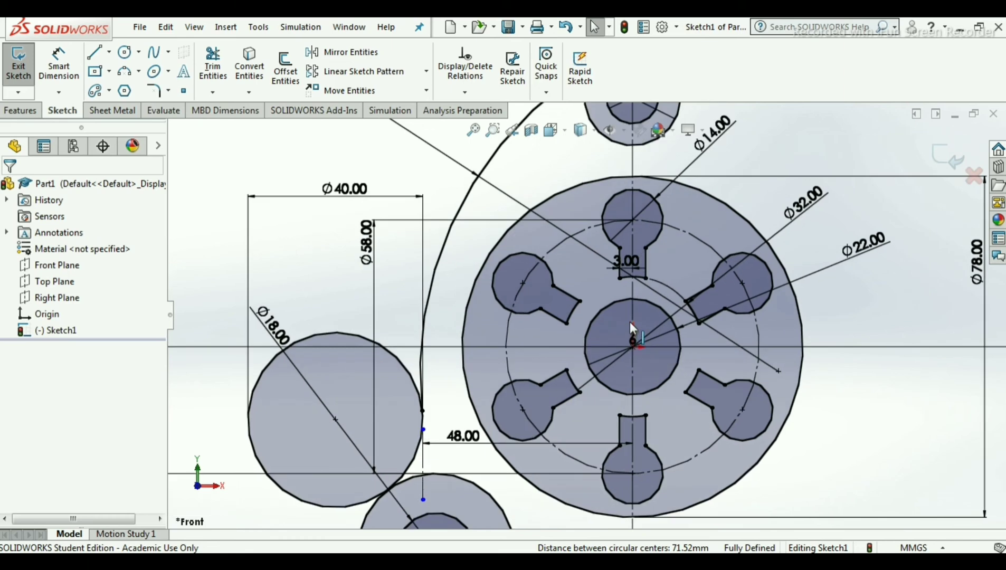
pyautogui.press('f')
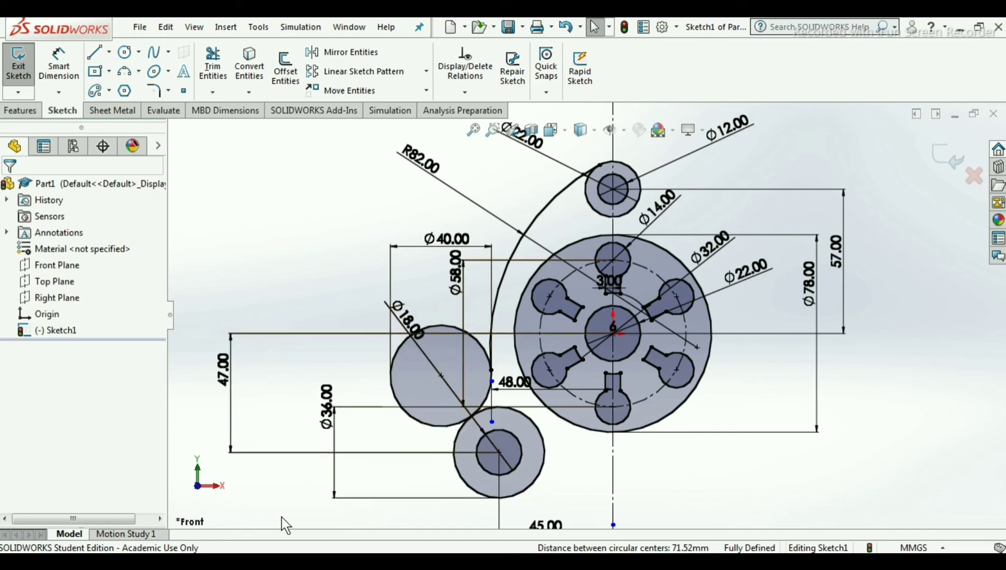
pyautogui.hotkey('alt', 'Tab')
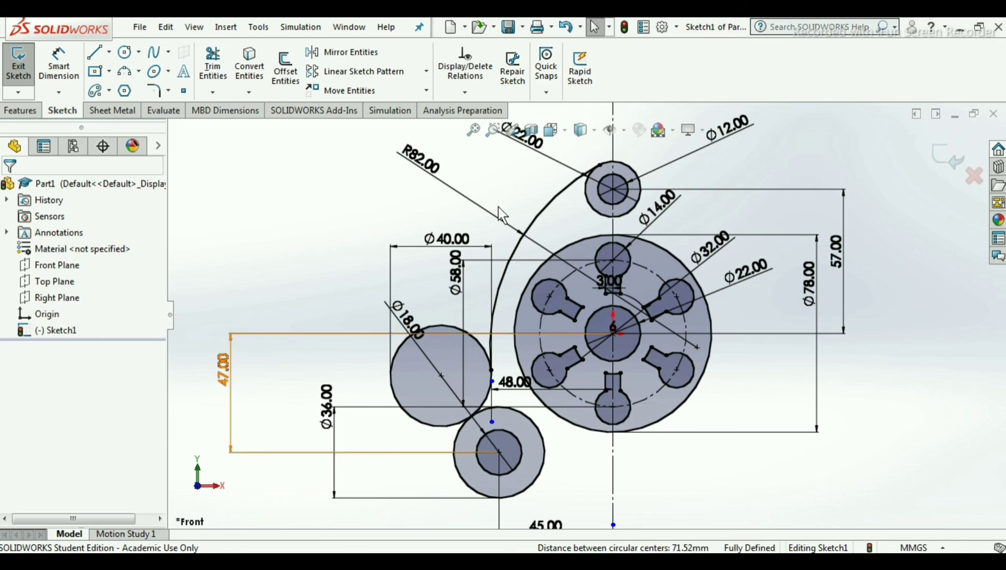
pyautogui.click(213, 65)
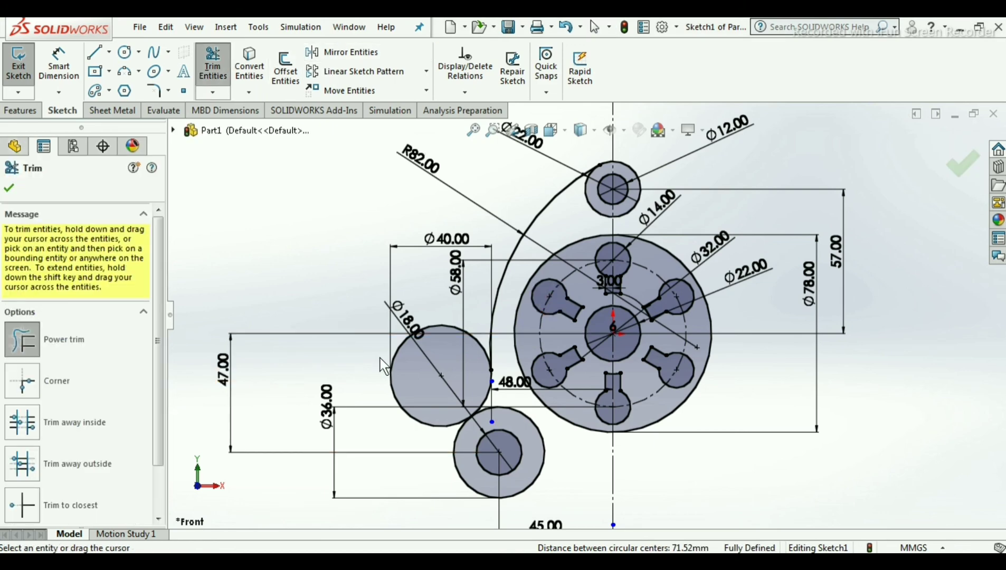
pyautogui.moveTo(381, 358); pyautogui.dragTo(418, 371)
pyautogui.scroll(-2, 550, 399)
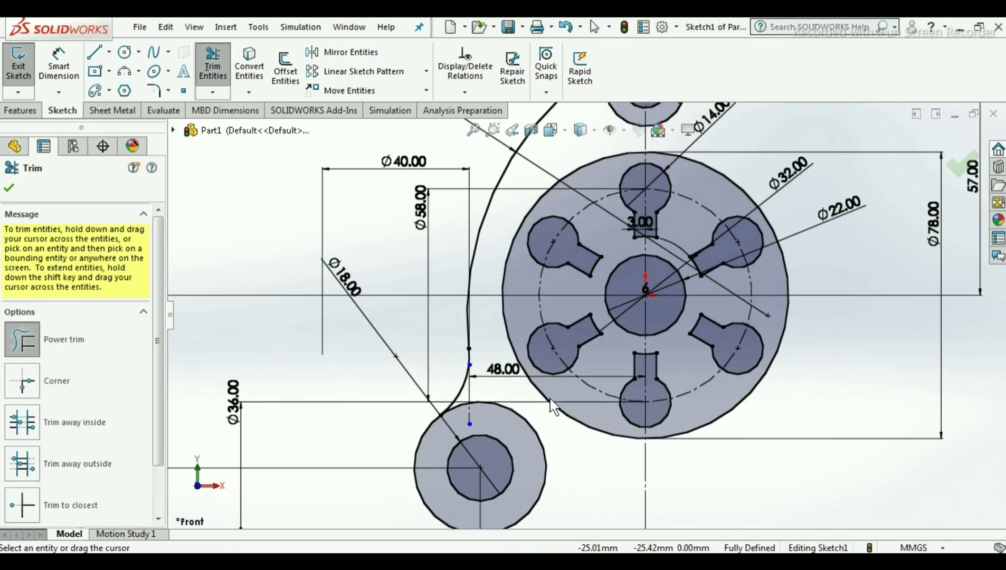
pyautogui.scroll(2, 545, 397)
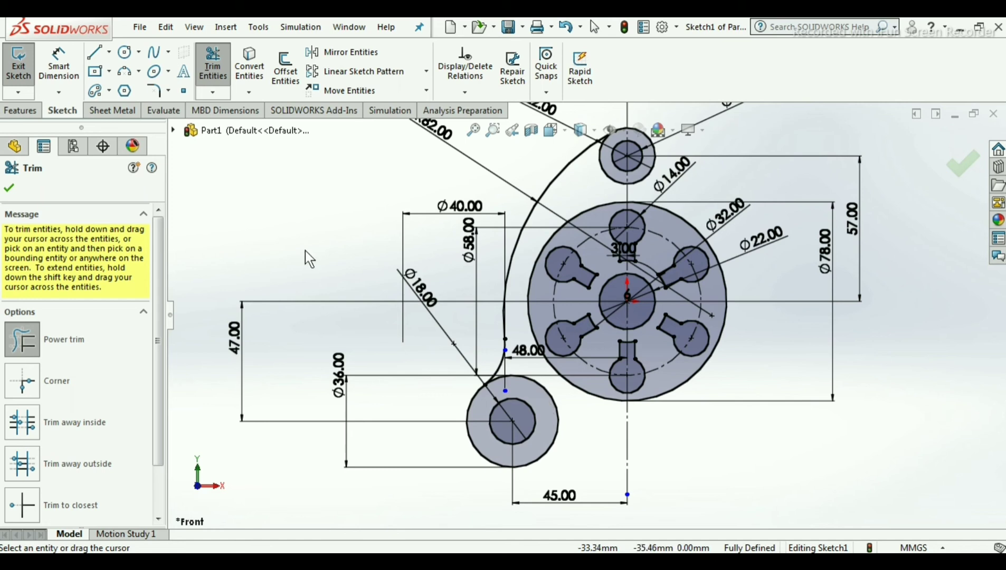
pyautogui.click(8, 189)
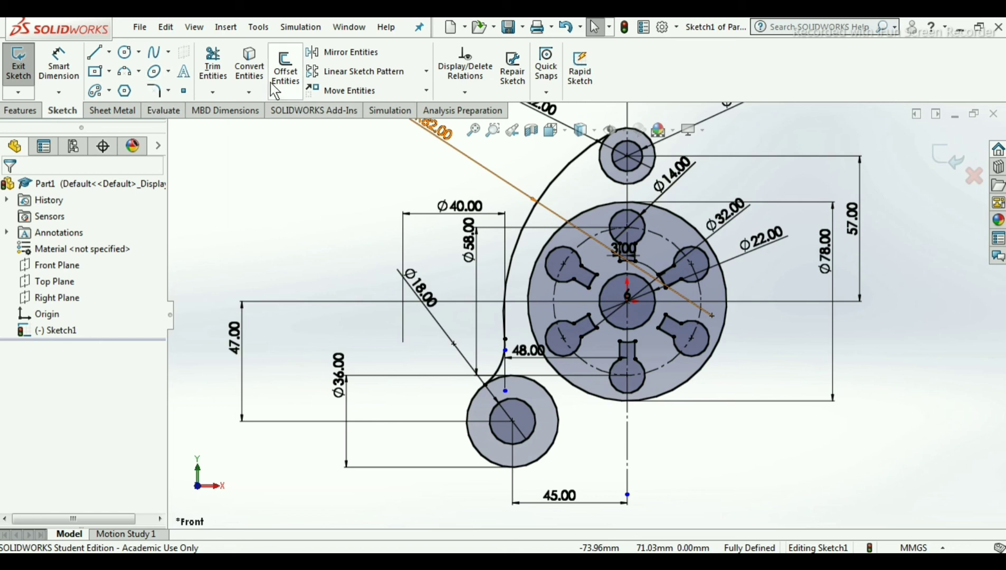
# Step: Mirror the R82 arc, the blend arc and the lower-left boss's two circles about the plate's vertical centerline
pyautogui.click(372, 54)
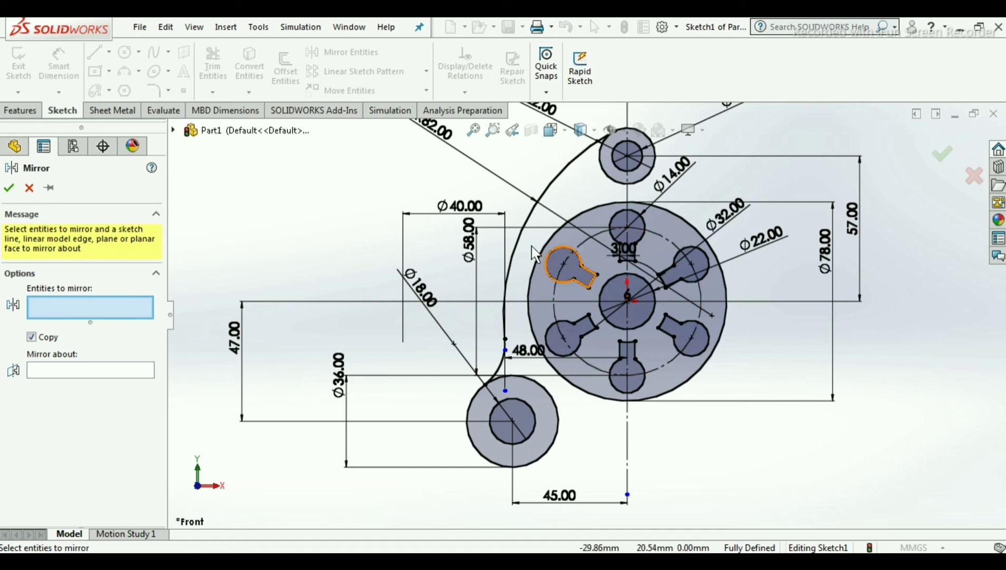
pyautogui.click(515, 253)
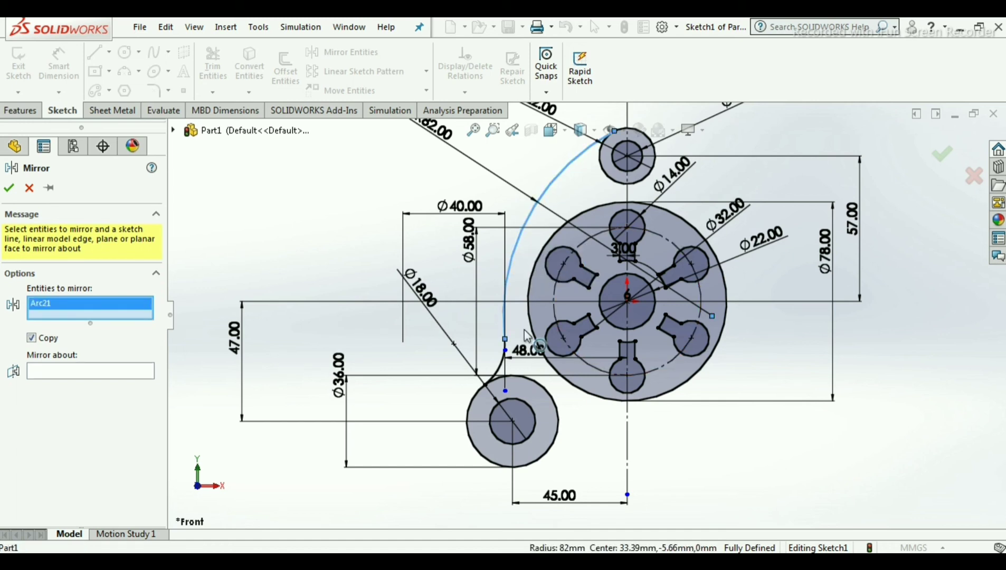
pyautogui.click(505, 367)
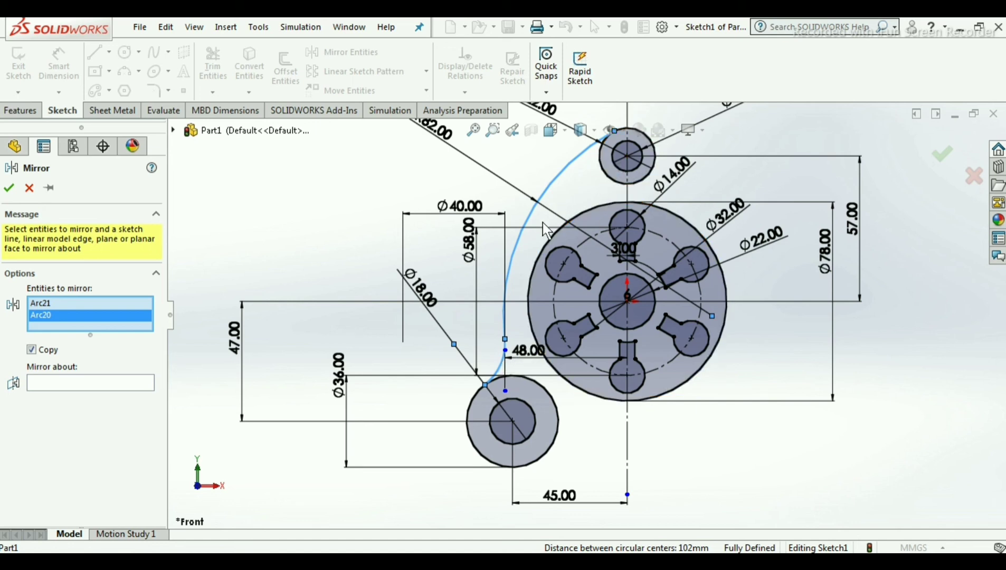
pyautogui.click(534, 392)
pyautogui.click(530, 414)
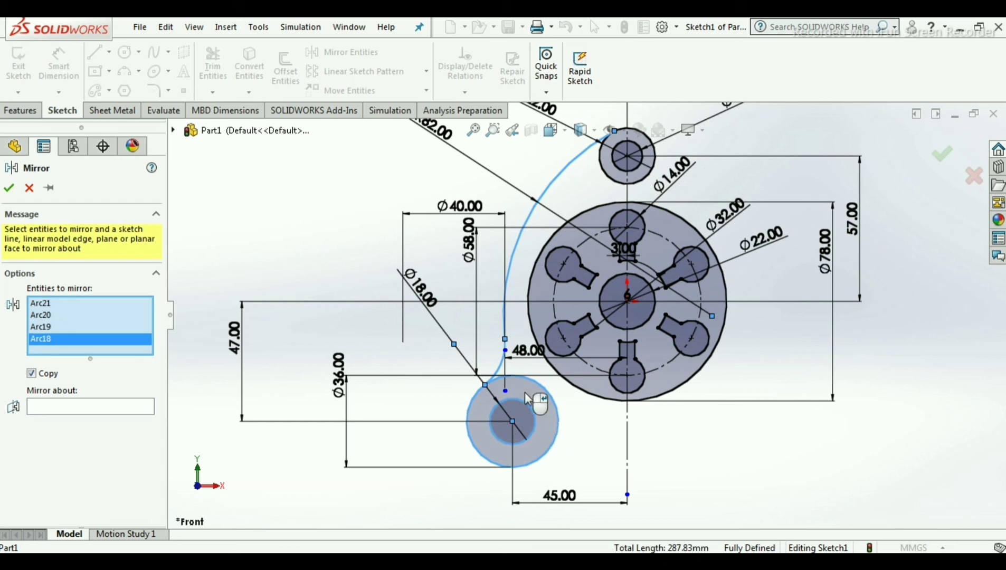
pyautogui.click(60, 409)
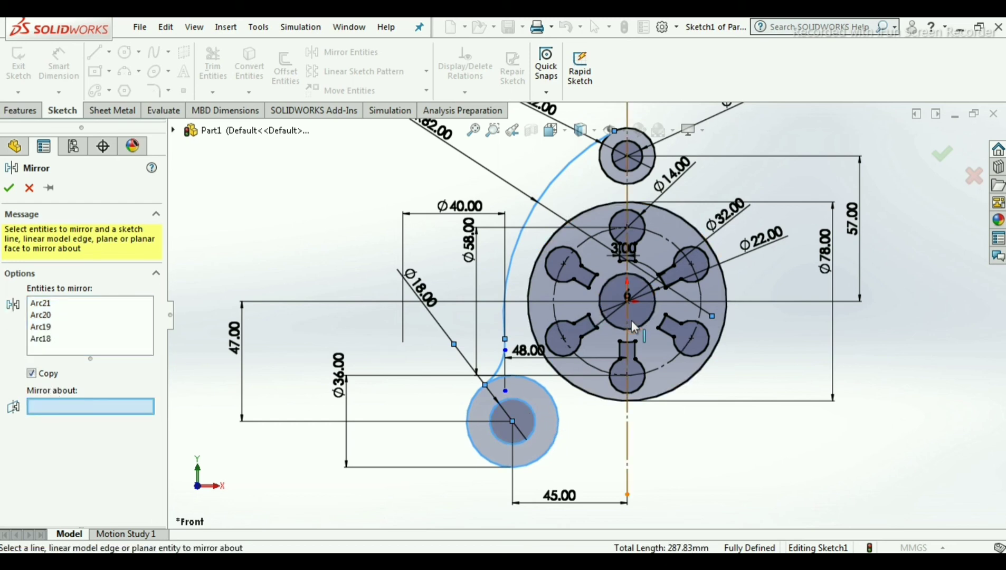
pyautogui.click(629, 426)
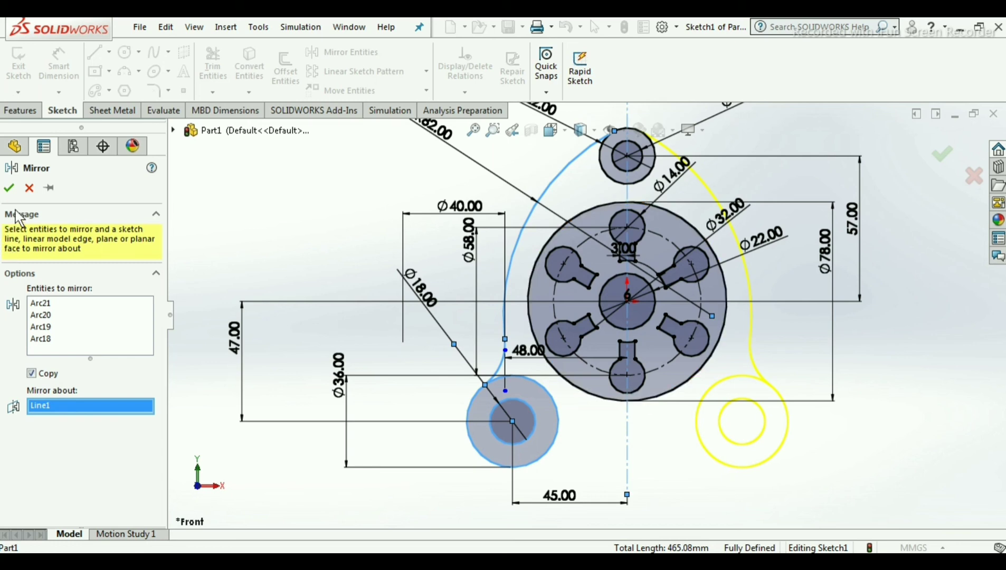
pyautogui.click(8, 188)
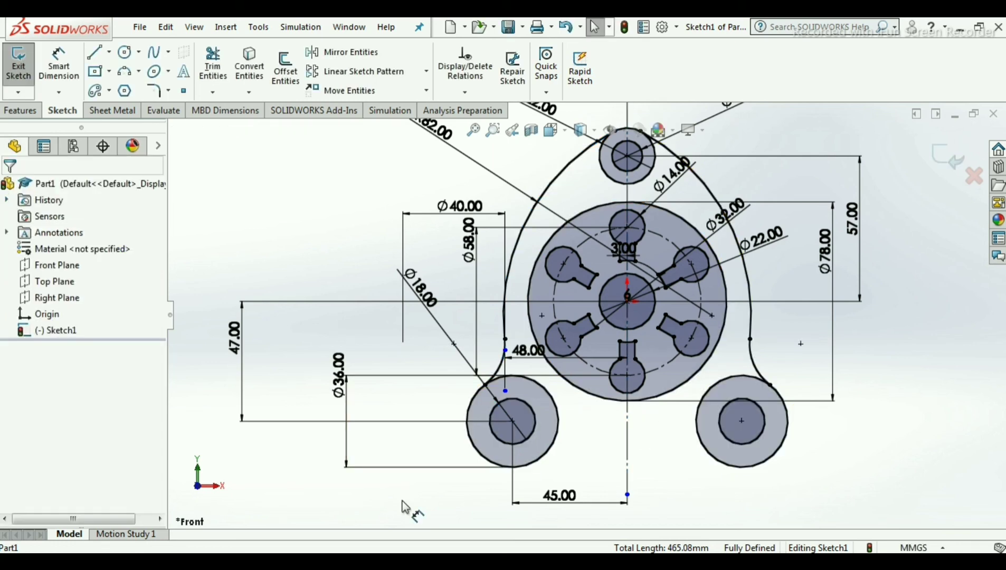
# Step: Check the reference drawing and draw a 90 mm horizontal line joining the lowest points of the two 36 mm circles
pyautogui.hotkey('alt', 'Tab')
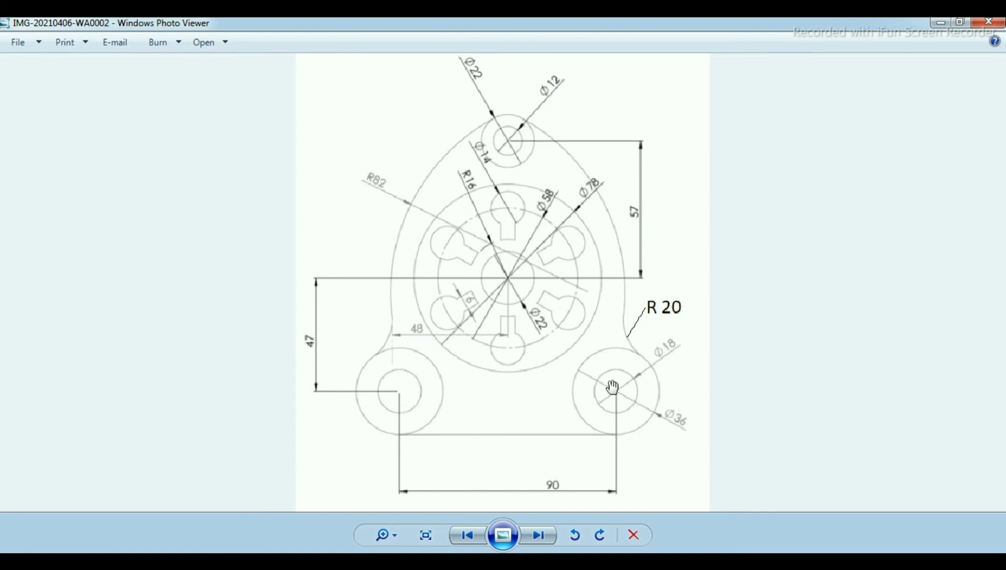
pyautogui.hotkey('alt', 'Tab')
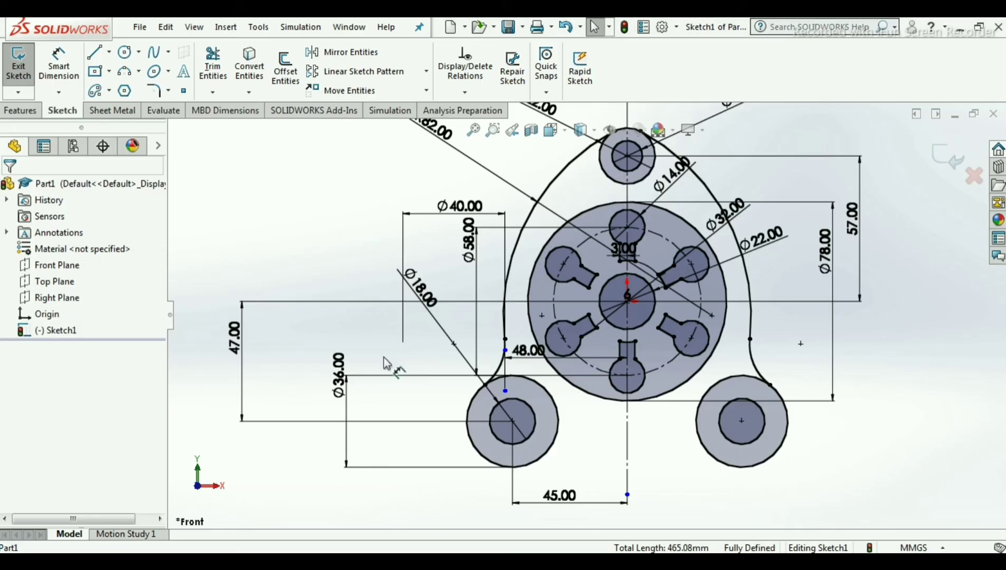
pyautogui.click(94, 51)
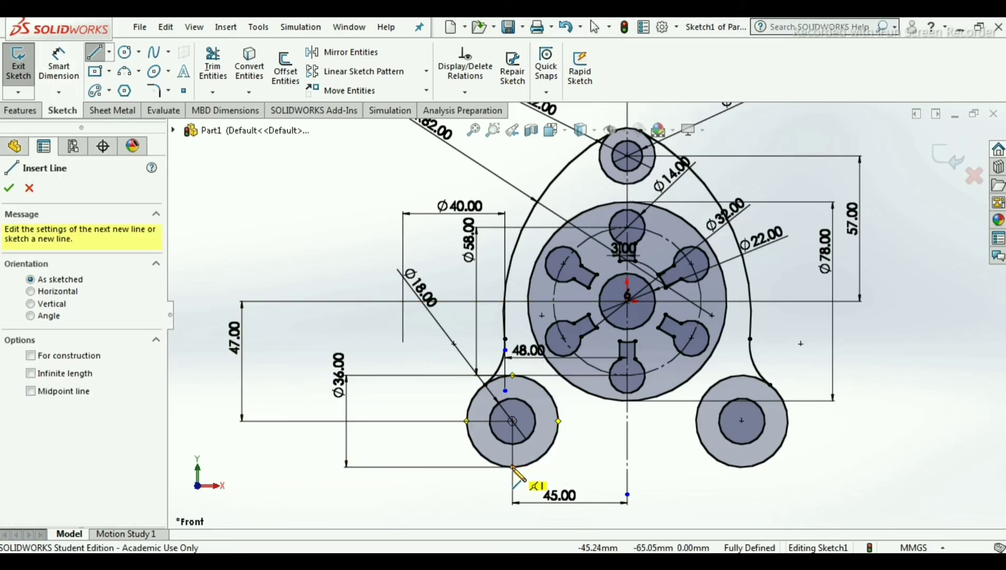
pyautogui.click(512, 467)
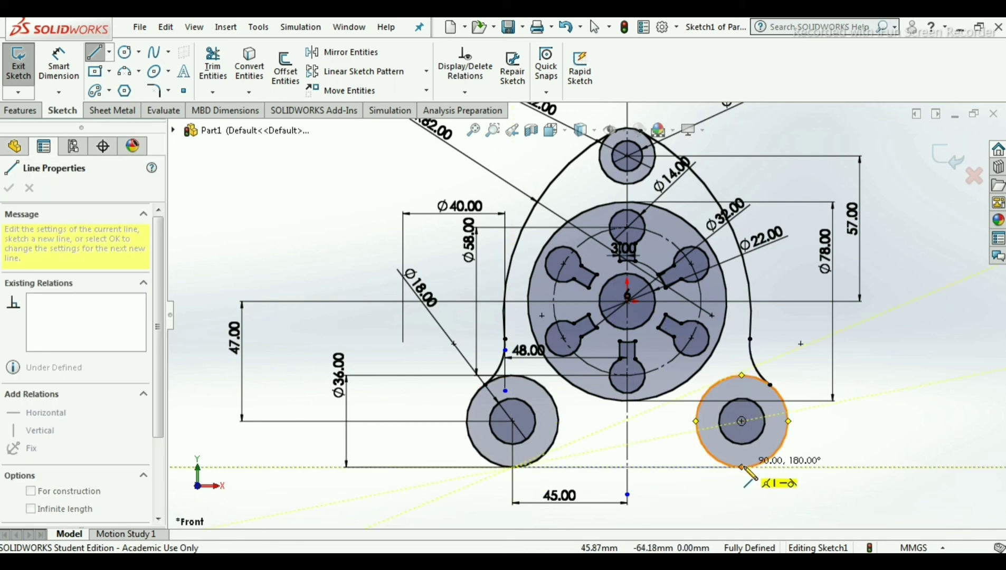
pyautogui.click(742, 467)
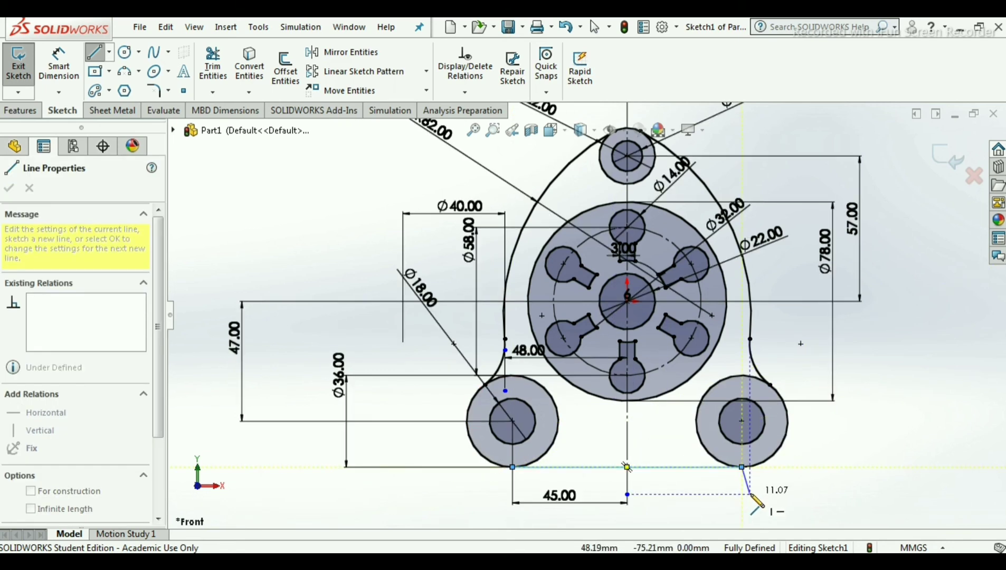
pyautogui.press('Escape')
pyautogui.press('Escape')
# Step: Hide the sketch dimensions and view the whole plate profile
pyautogui.scroll(1, 609, 450)
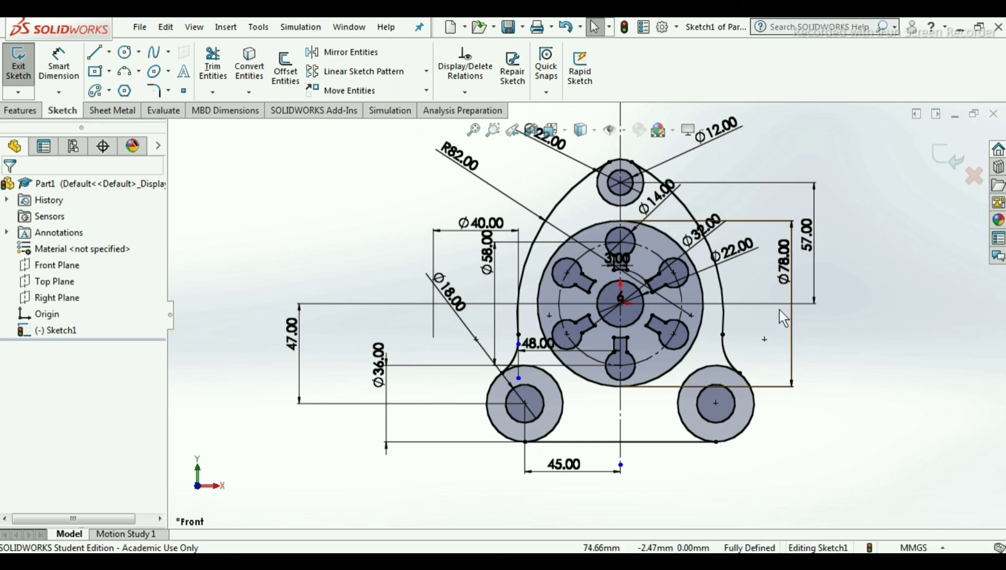
pyautogui.scroll(-1, 779, 310)
pyautogui.scroll(1, 771, 303)
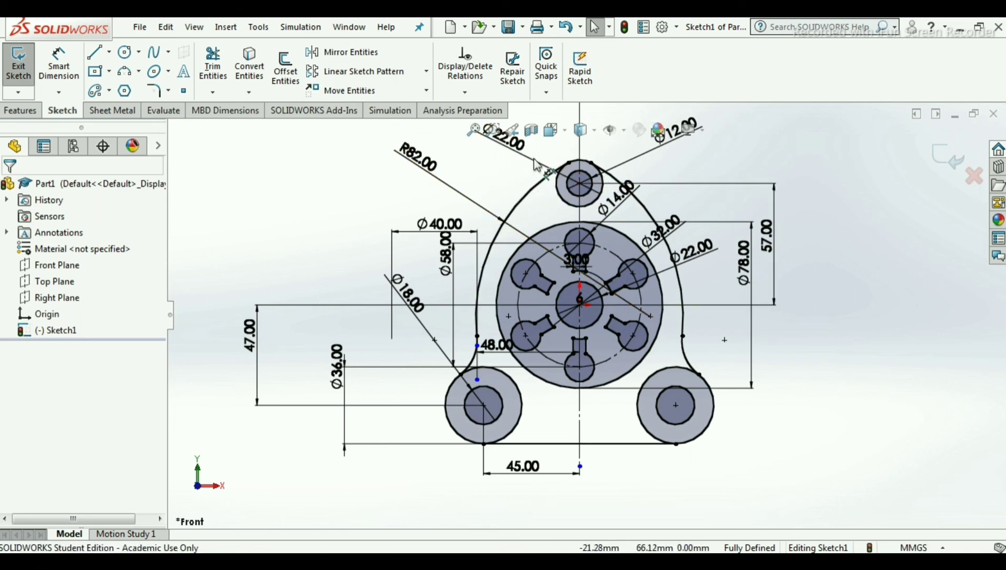
pyautogui.click(628, 135)
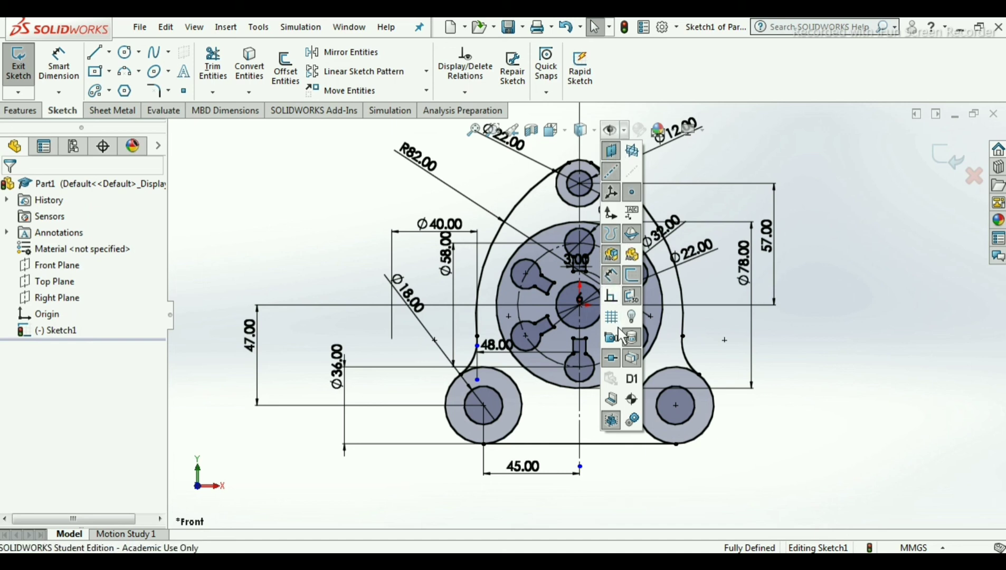
pyautogui.click(615, 276)
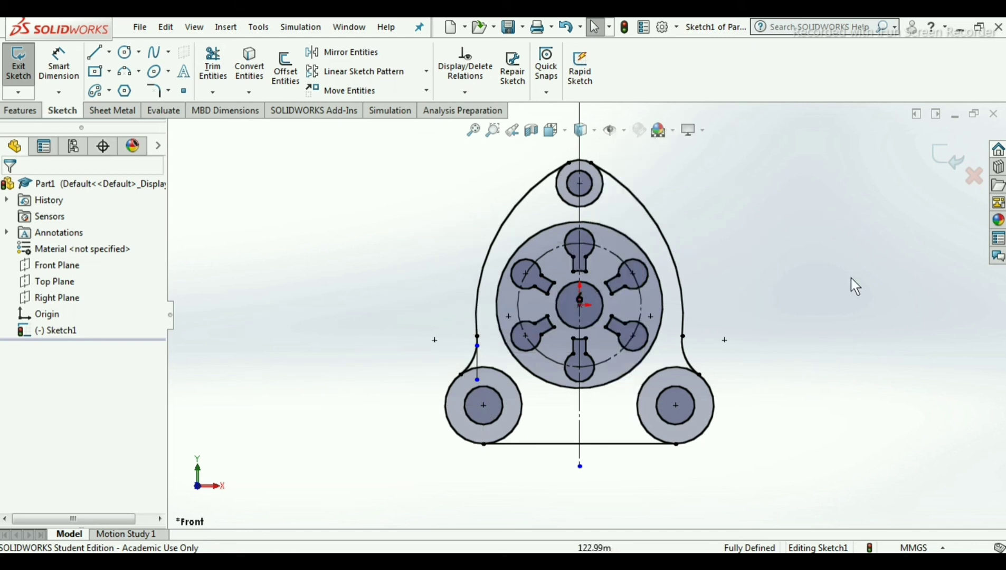
pyautogui.scroll(-2, 646, 230)
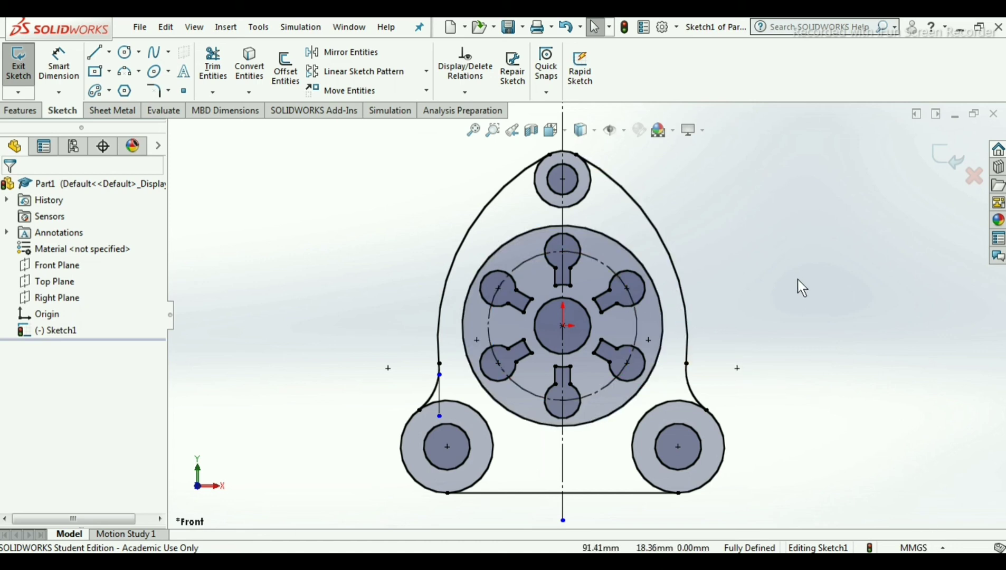
pyautogui.press('f')
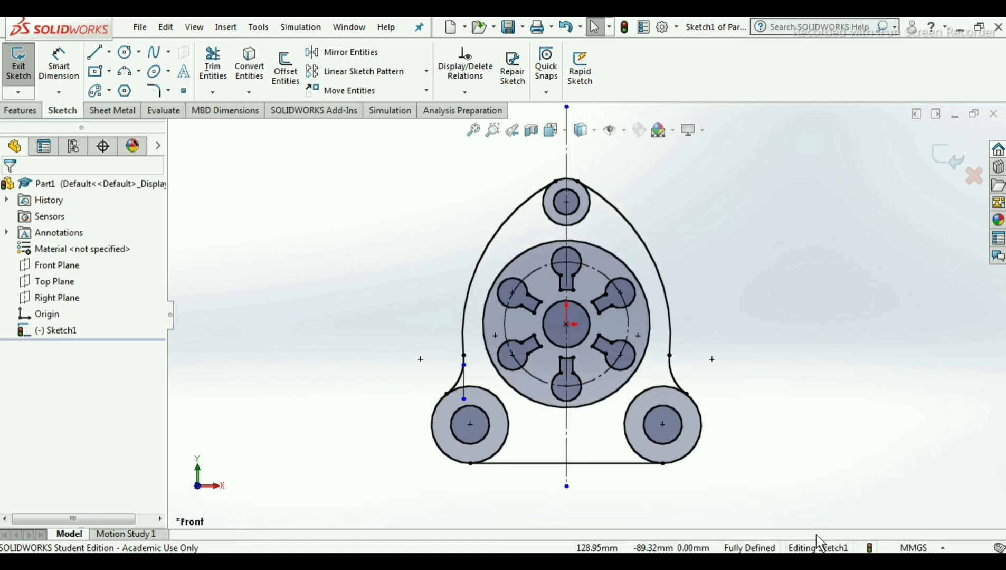